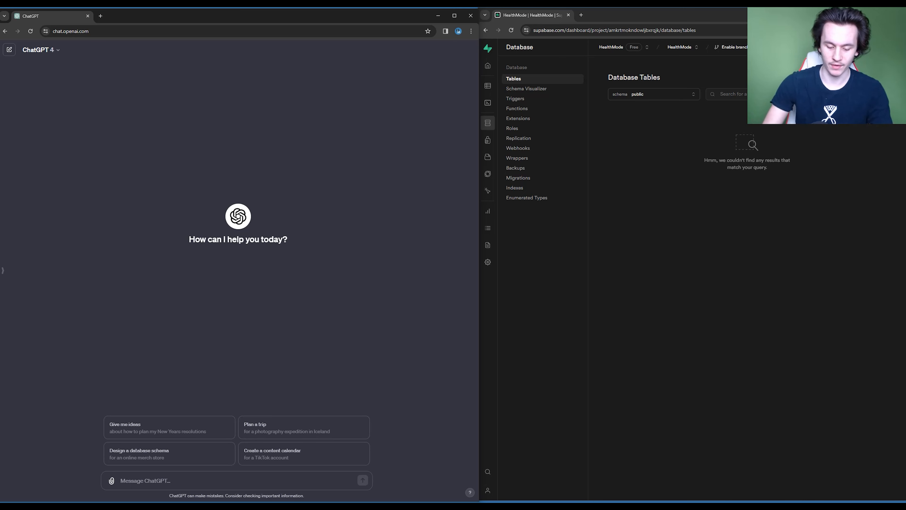
click(635, 235)
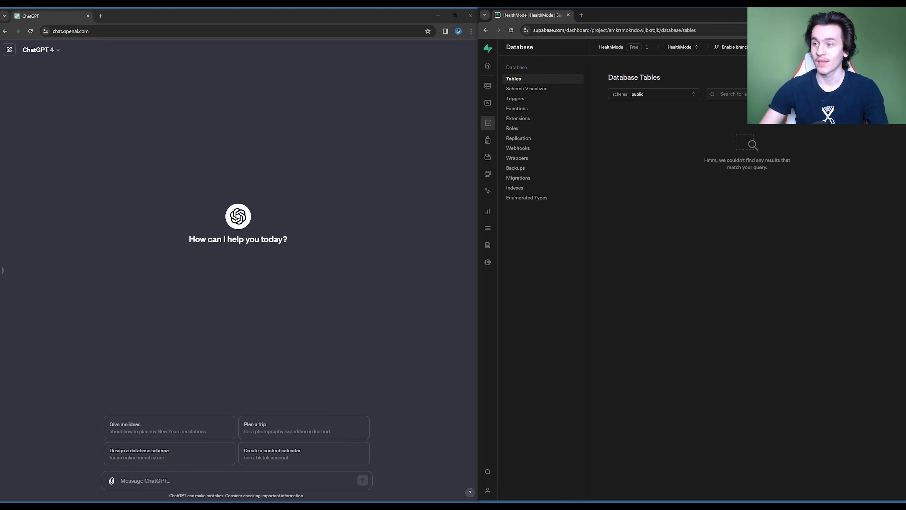
click(185, 379)
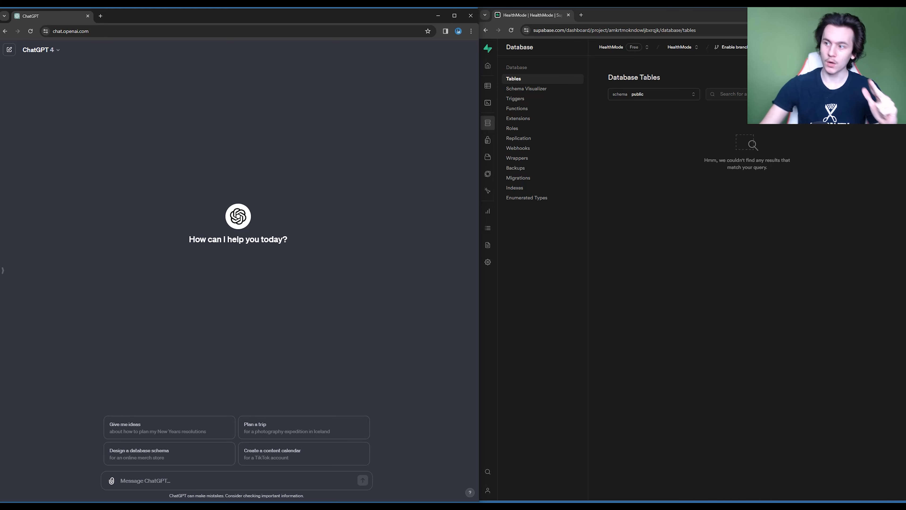
click(869, 94)
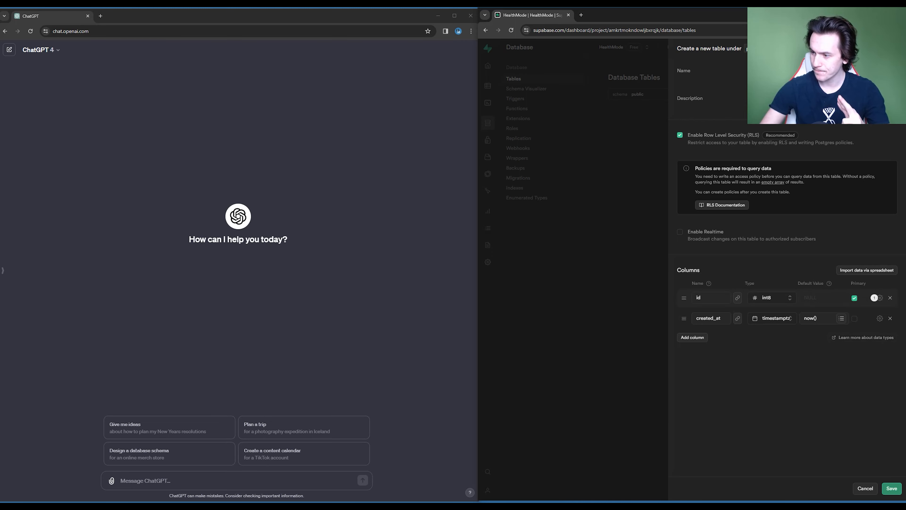
- Begin a ChatGPT question with the words "In Supabase if theres"
text(In Su)
text(pabase )
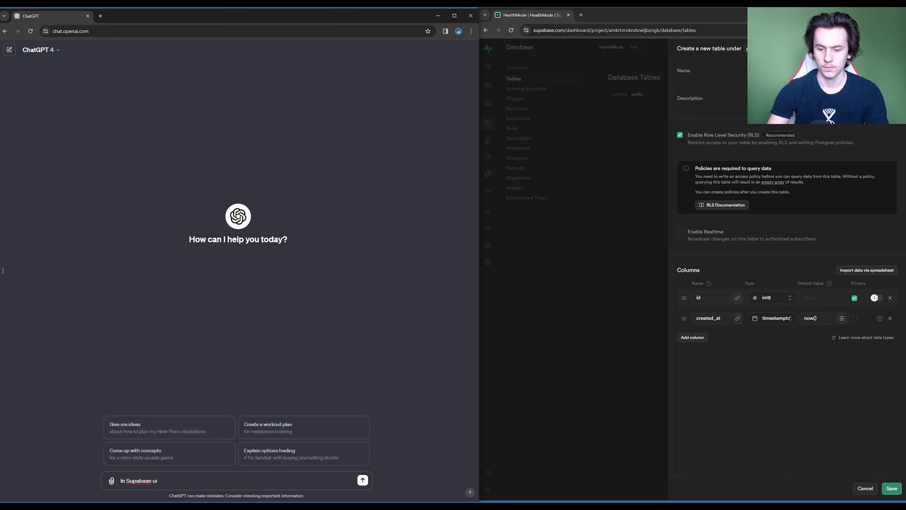
text(if theres)
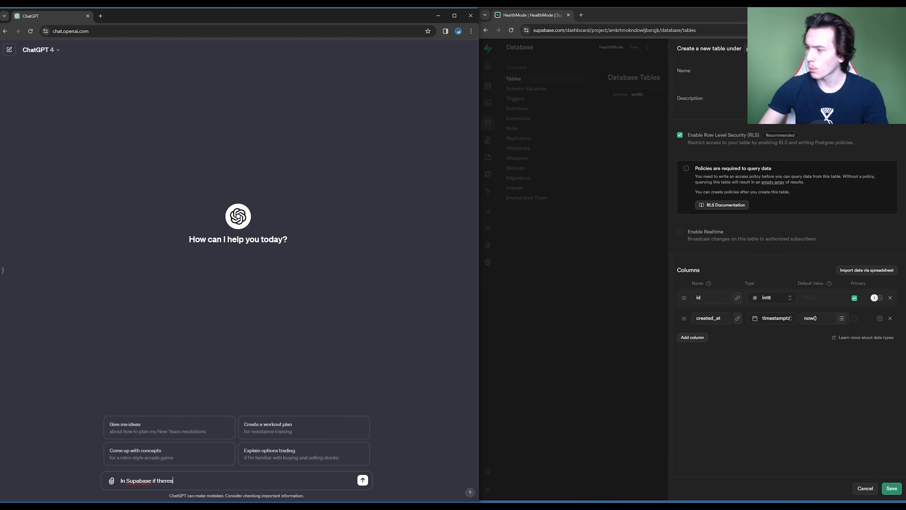
- Discard the new table form and view the columns of the users table in the auth schema
click(585, 264)
click(740, 290)
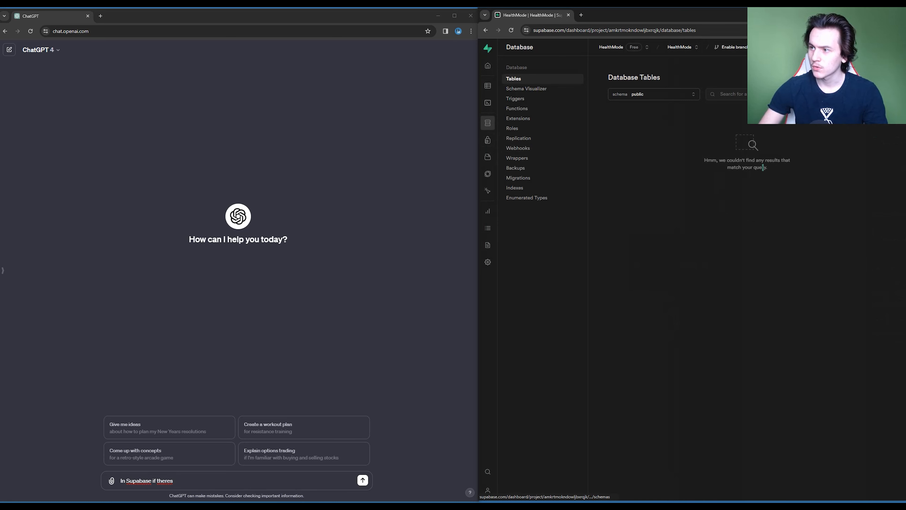
click(652, 94)
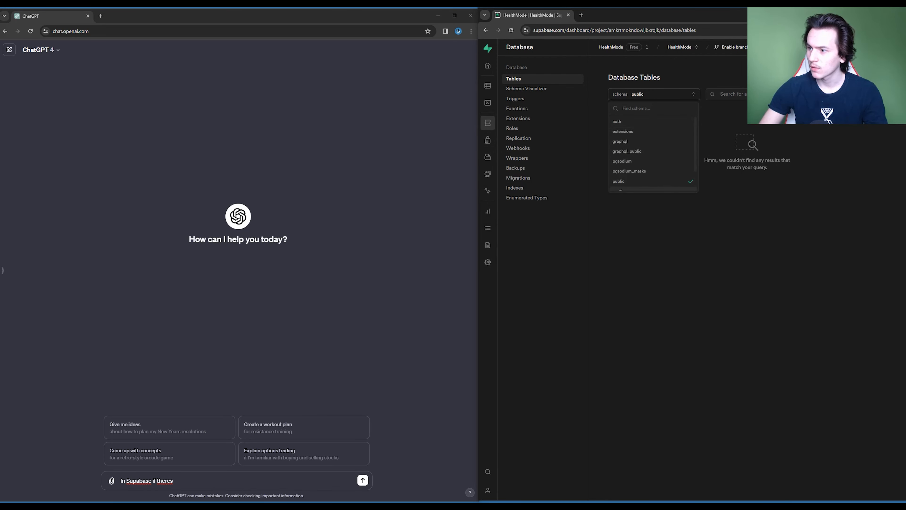
scroll(653, 160, down, 1)
scroll(653, 131, up, 1)
click(652, 121)
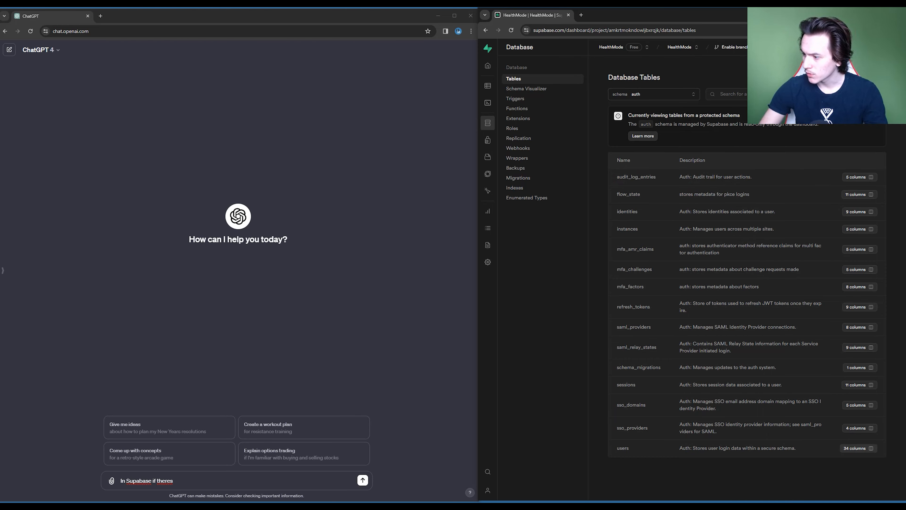
click(858, 448)
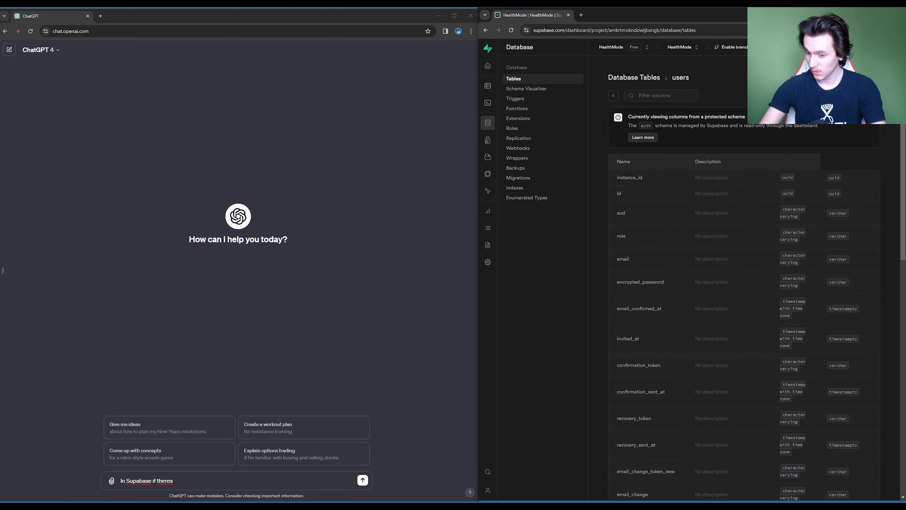
- Complete and send the ChatGPT question, asking whether the auth users table's id can be foreign keyed to the userID in a custom users table
text(an auth users table which has all the securi)
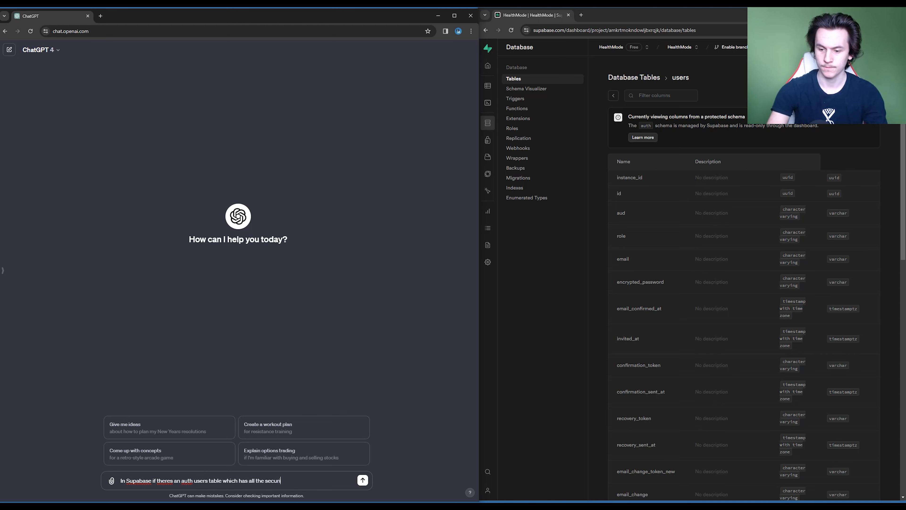
text(ty buiklt in and an id, can I foreign key that to the userID in my users table?)
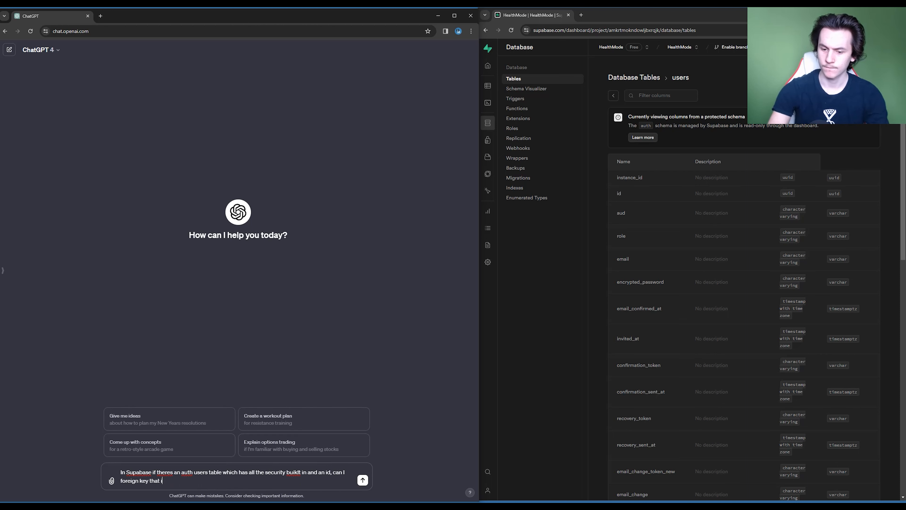
key(Return)
- Return from the auth users columns to the public schema's table list and start a new table there
click(613, 96)
click(654, 94)
click(640, 182)
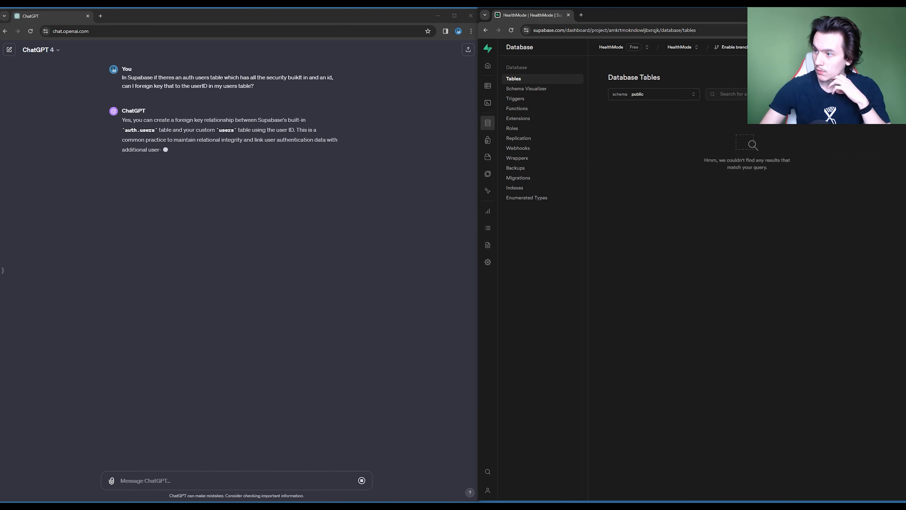
click(399, 221)
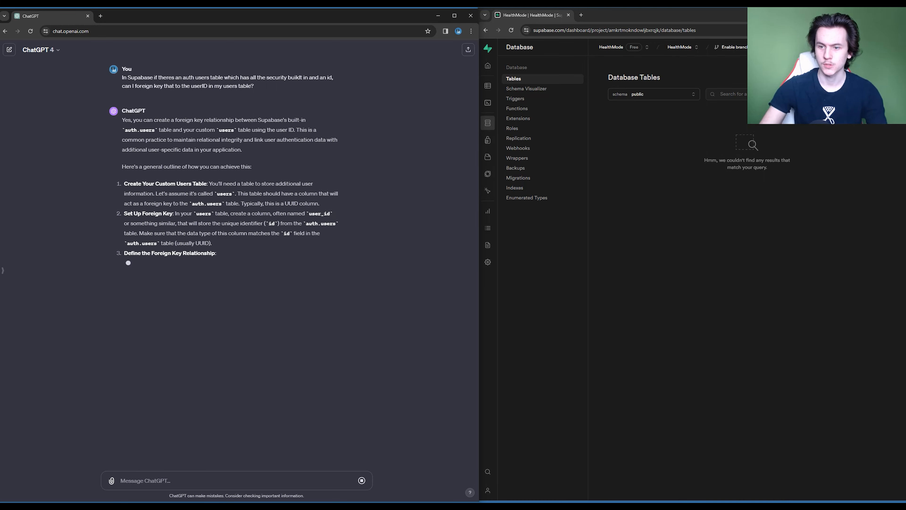
click(870, 94)
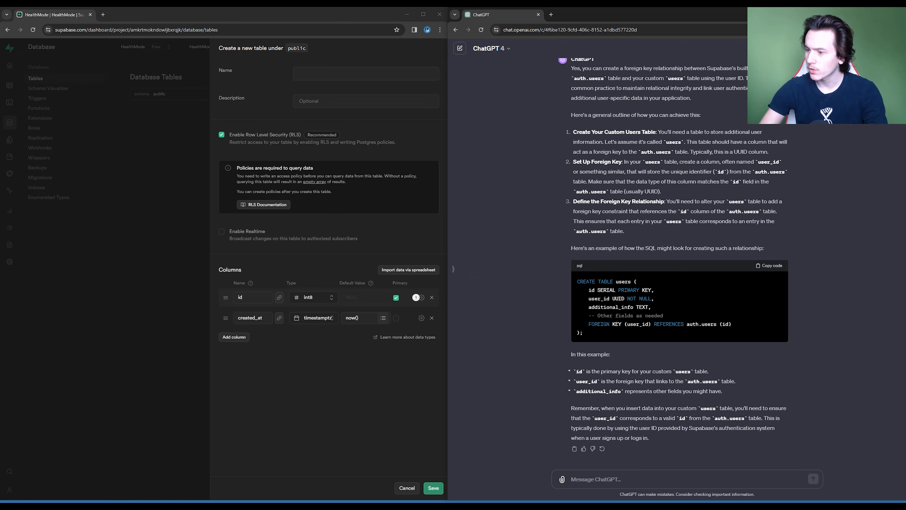
- Name the new table users and give it the description "HealthMode Users Table"
scroll(680, 299, up, 2)
scroll(679, 300, down, 2)
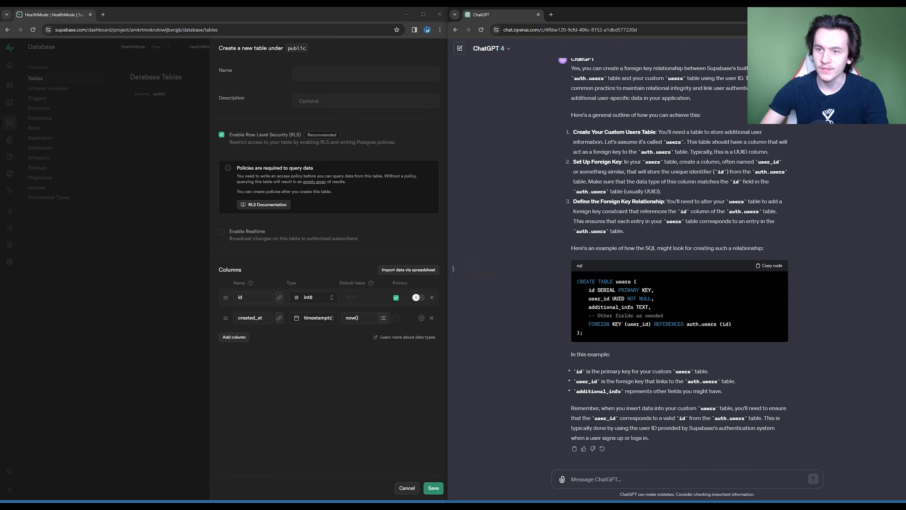
click(366, 74)
click(365, 74)
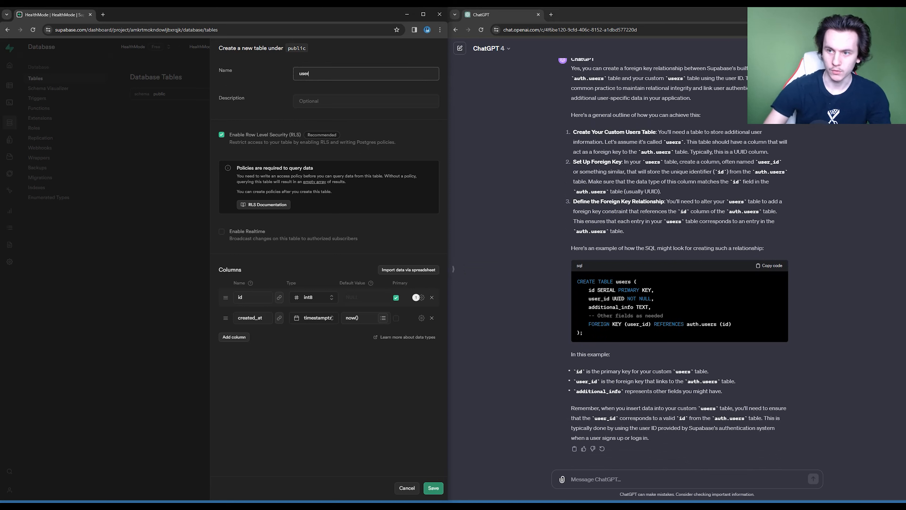
click(365, 101)
text(HealthMode Users Table)
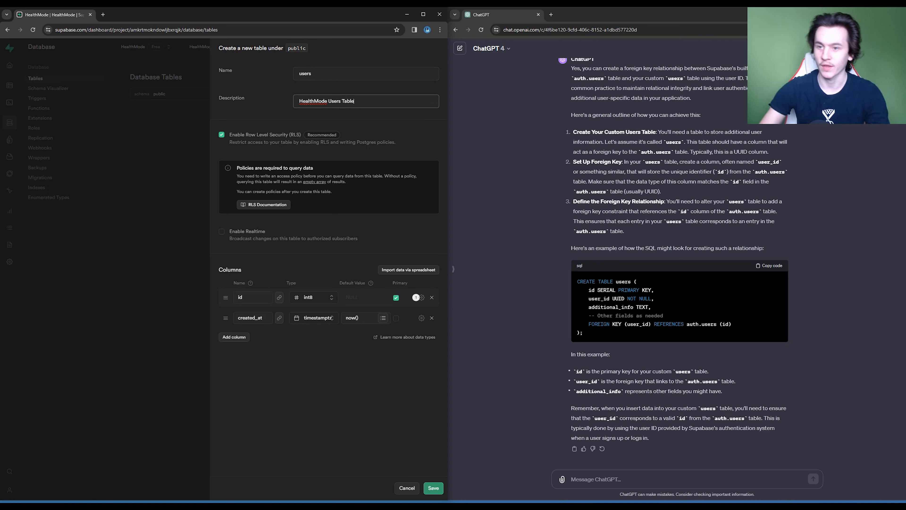
key(Tab)
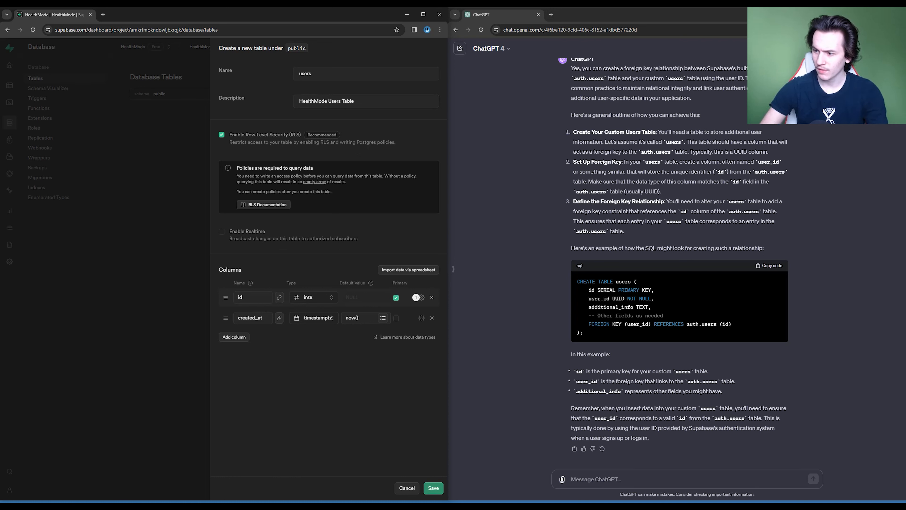
- Add a column named userID to the users table and place it between id and created_at
mouse_move(586, 298)
mouse_down()
mouse_move(606, 290)
mouse_move(586, 299)
mouse_up()
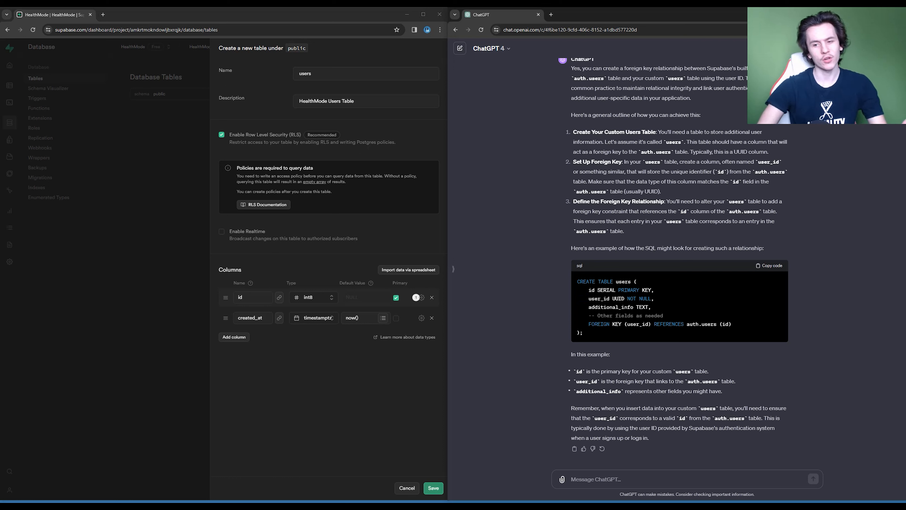
click(234, 336)
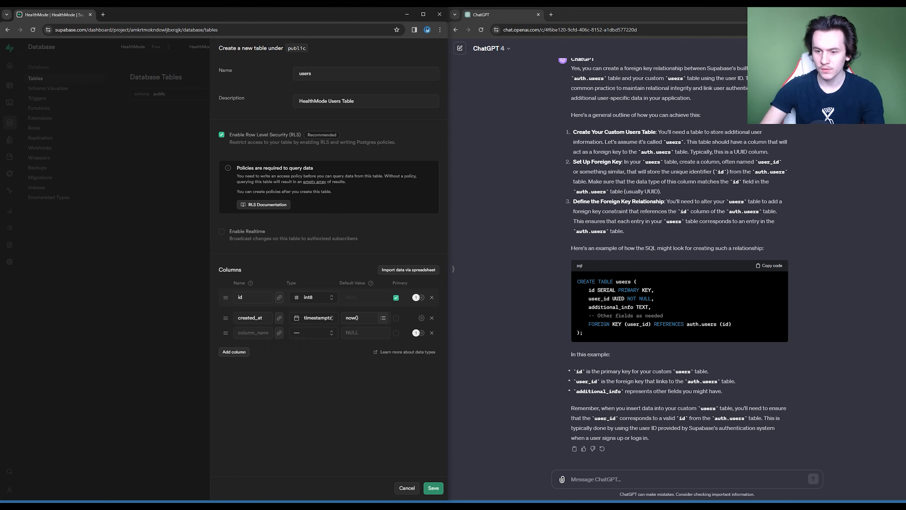
drag(229, 333, 226, 312)
click(253, 318)
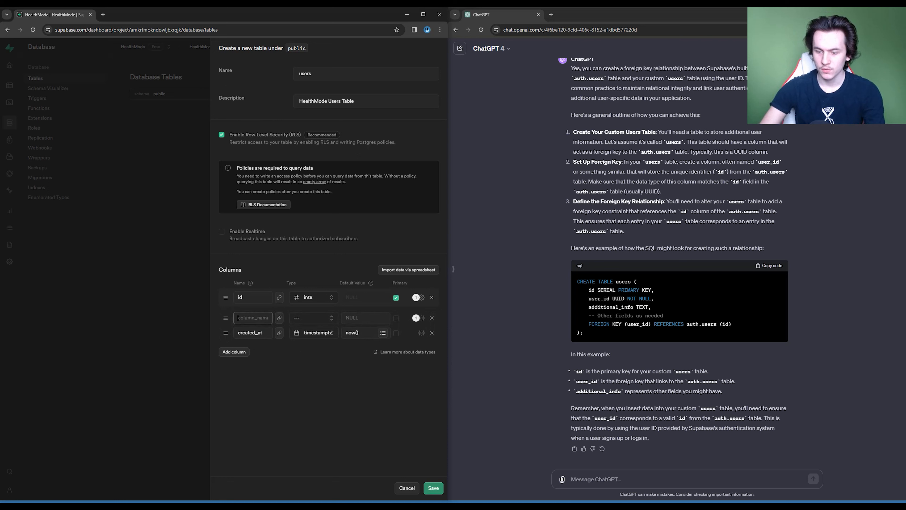
text(userID)
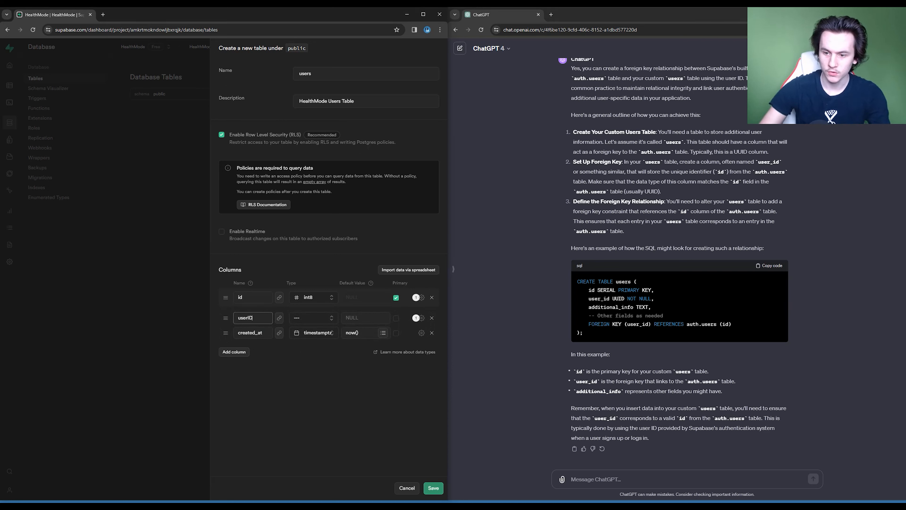
key(BackSpace)
key(BackSpace)
text(_d)
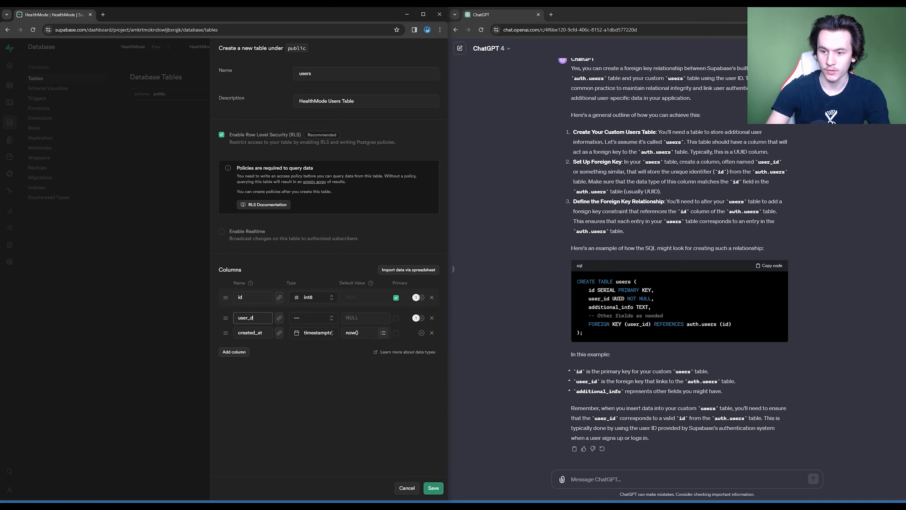
key(BackSpace)
key(BackSpace)
text(ID)
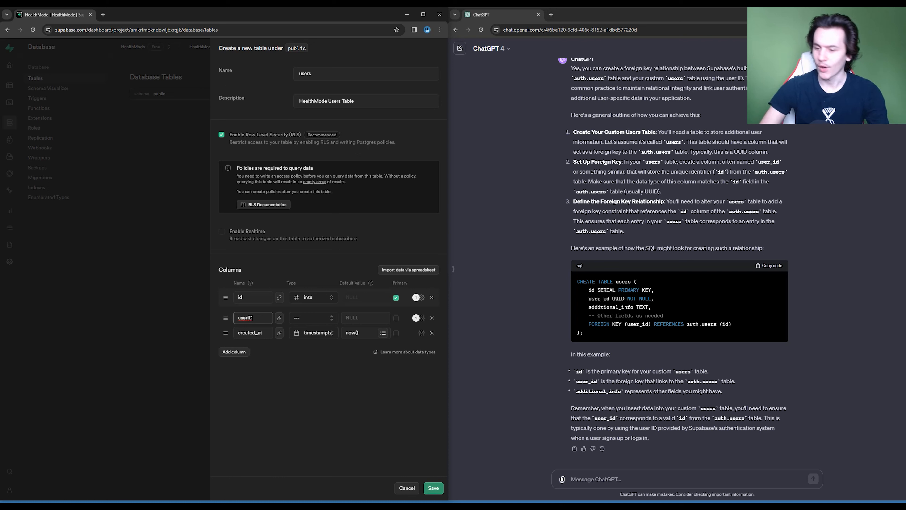
- Rename the created_at column createdAt and set the userID column's type to uuid
click(260, 332)
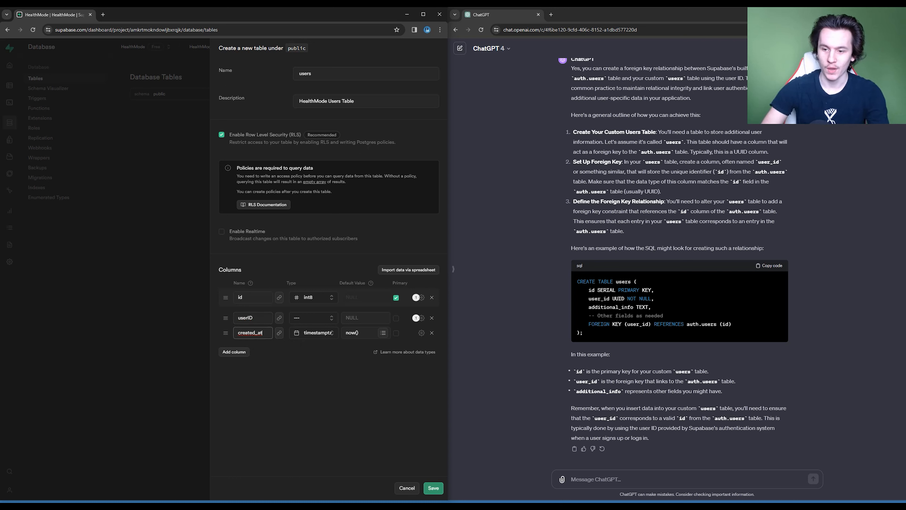
click(313, 317)
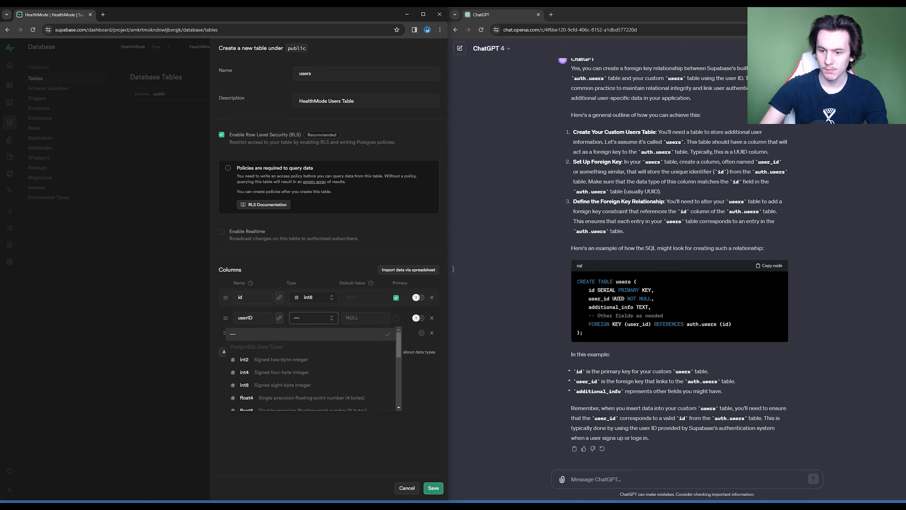
scroll(310, 369, down, 3)
click(285, 369)
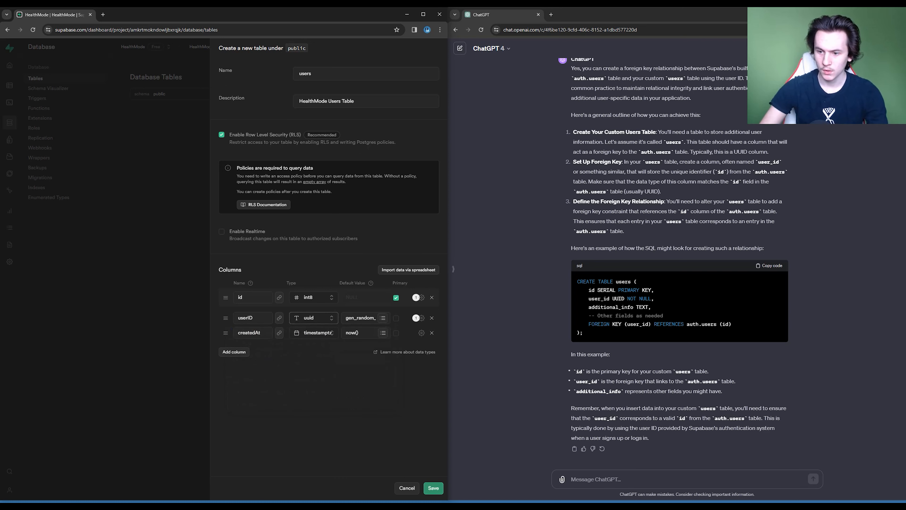
- Link userID by foreign key to the id column of auth.users, with No action on update and removal, and save the relation
click(279, 317)
click(368, 108)
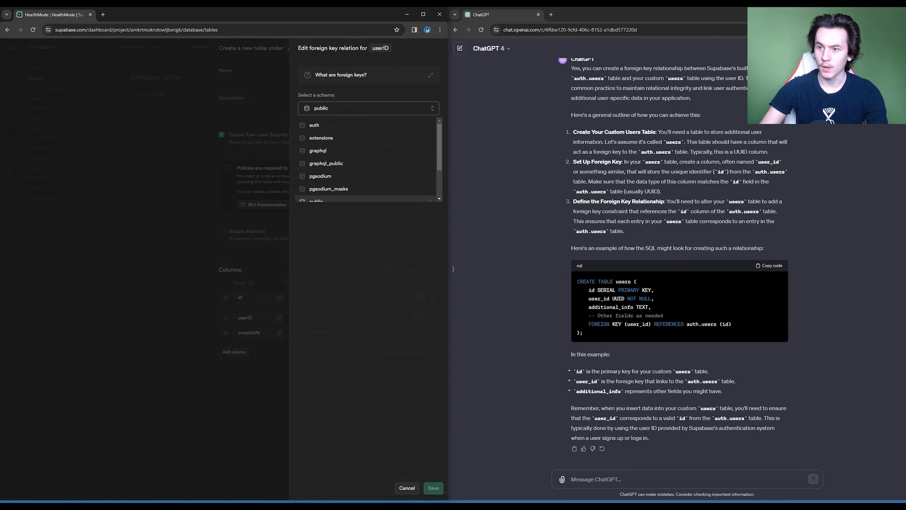
click(314, 125)
click(368, 140)
scroll(367, 189, down, 5)
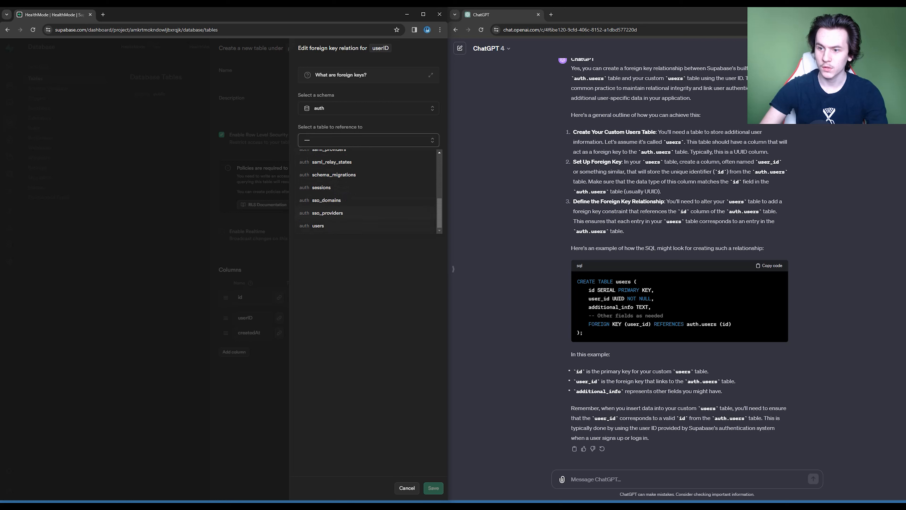
click(318, 225)
click(368, 172)
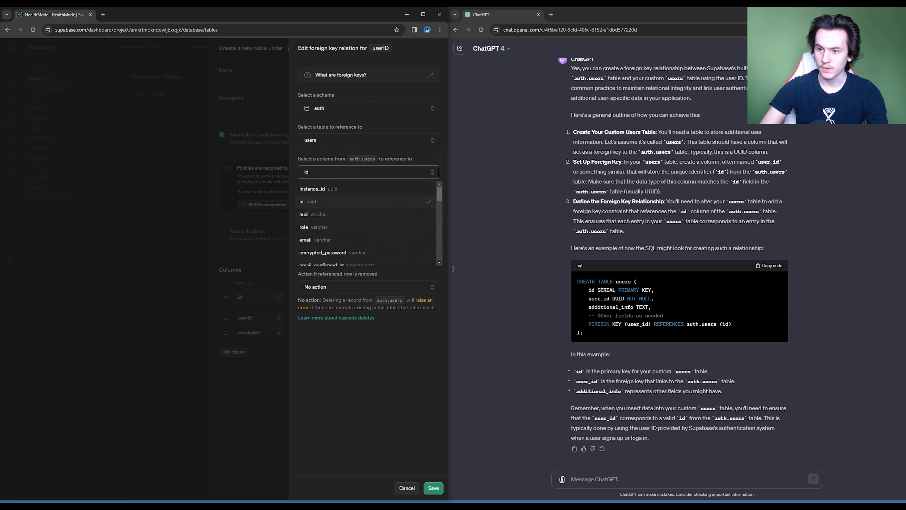
click(307, 201)
click(368, 237)
click(368, 289)
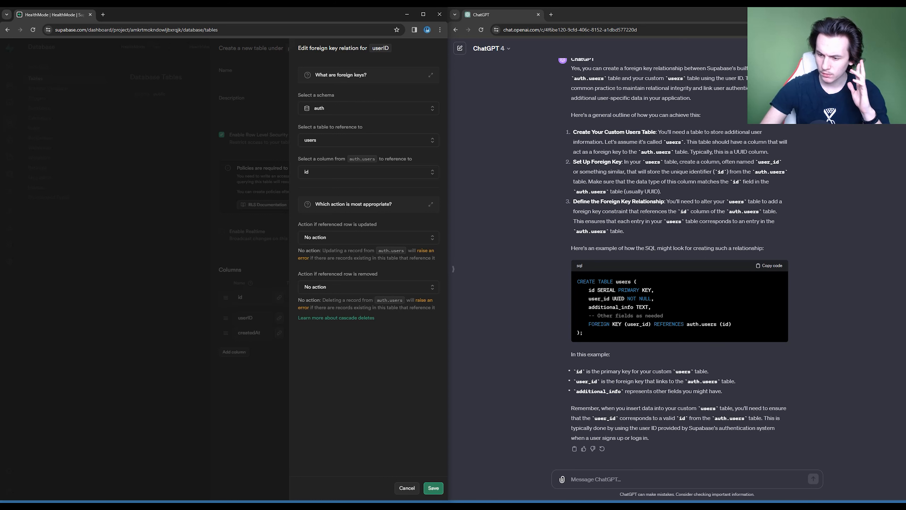
click(433, 487)
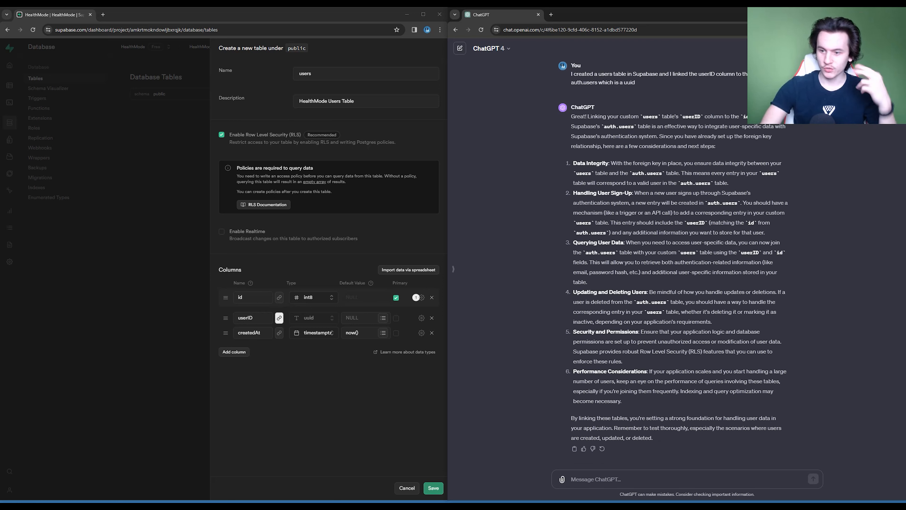
- Send ChatGPT the current users schema: id int8 primary key, userID uuid linked to auth.users id, and createdAt timestamptz
click(321, 297)
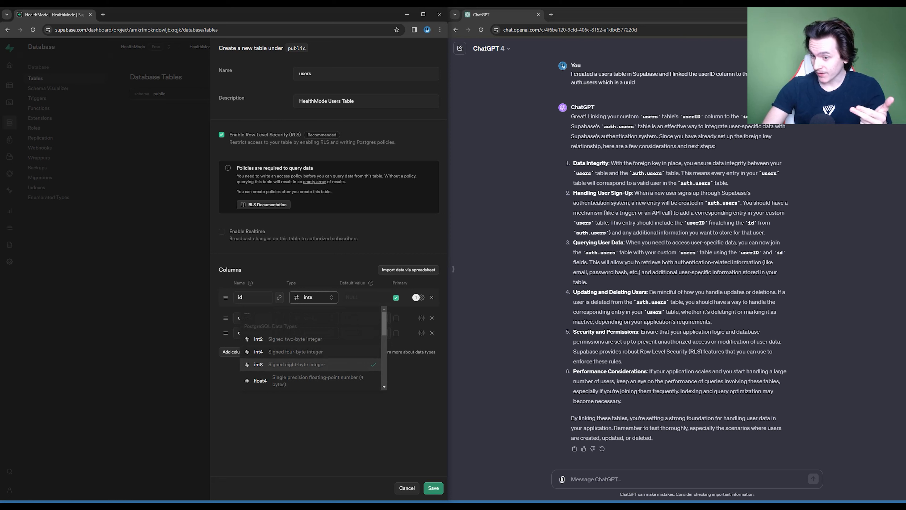
key(Escape)
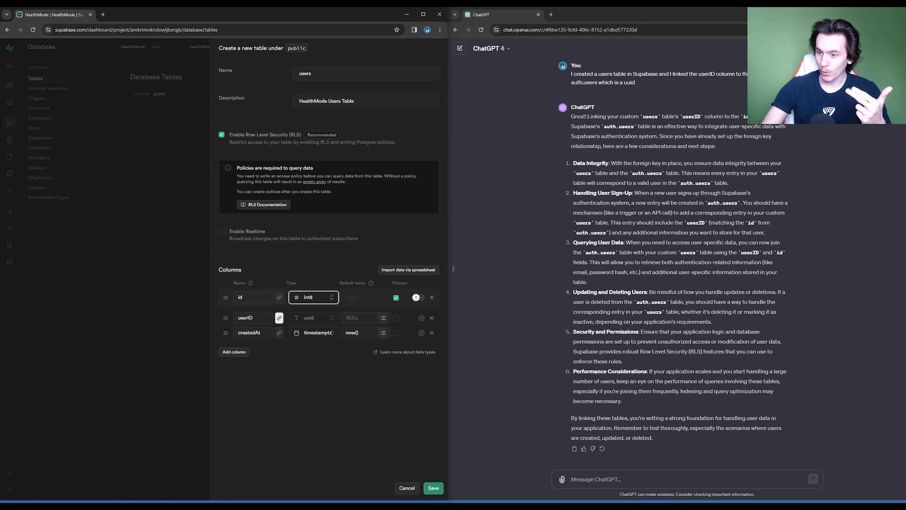
click(642, 479)
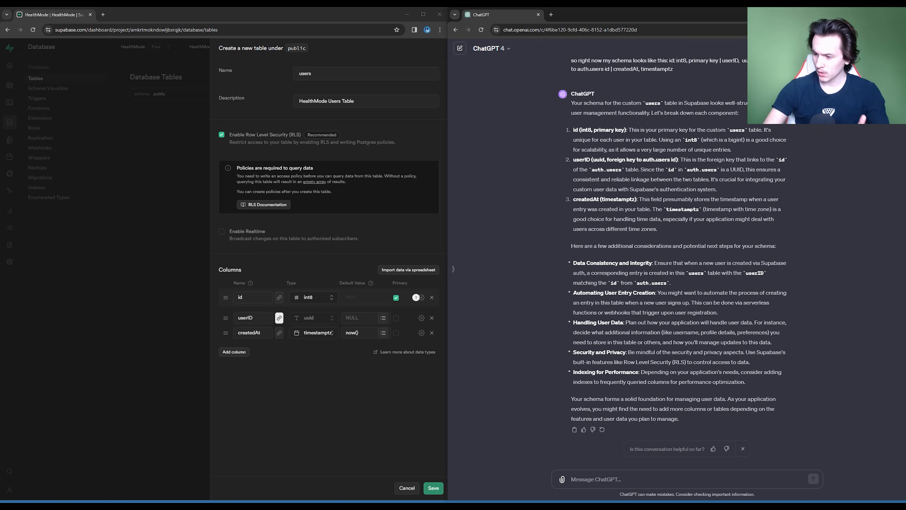
- Ask ChatGPT whether the id column being int 8 matters or whether it should also be uuid
text(does )
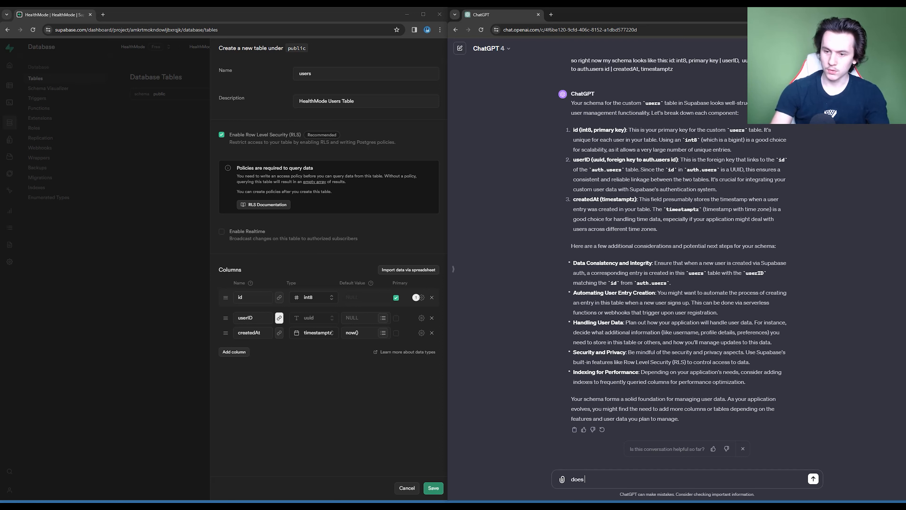
text(the id being int 8)
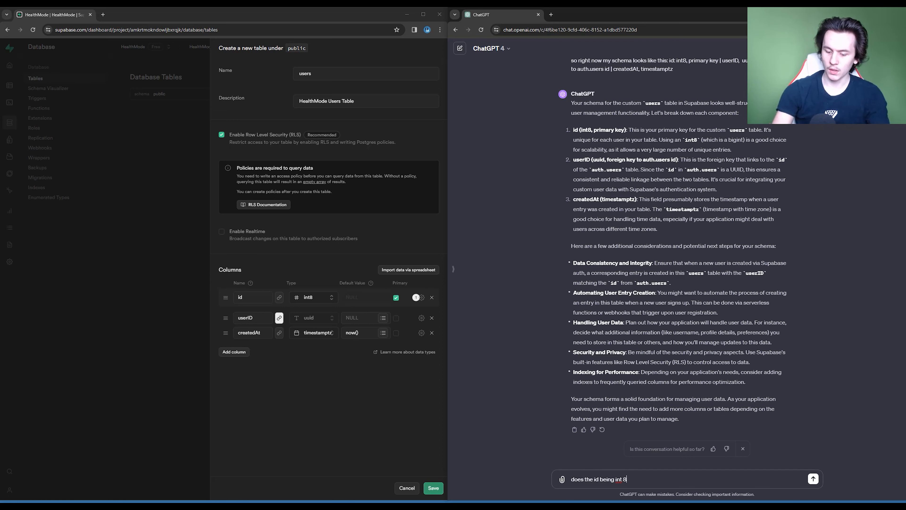
text( matter or s)
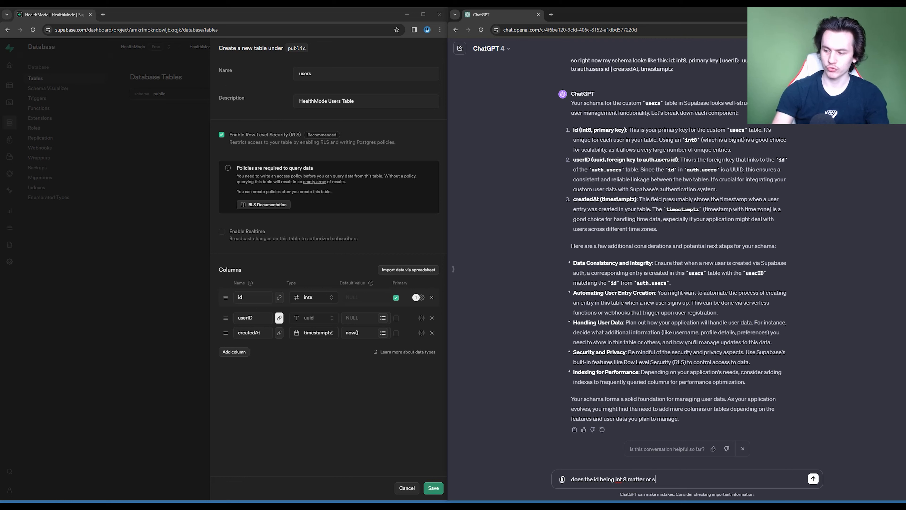
text(hould it be also uuid)
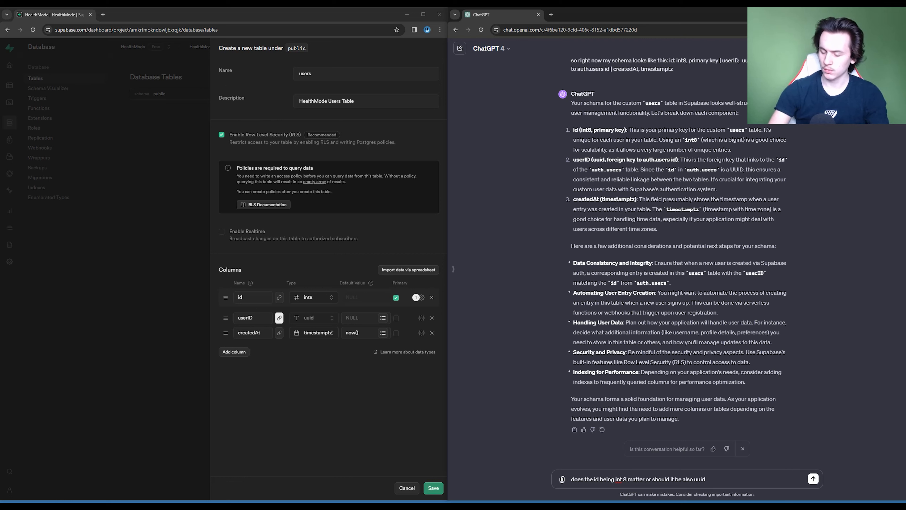
key(Return)
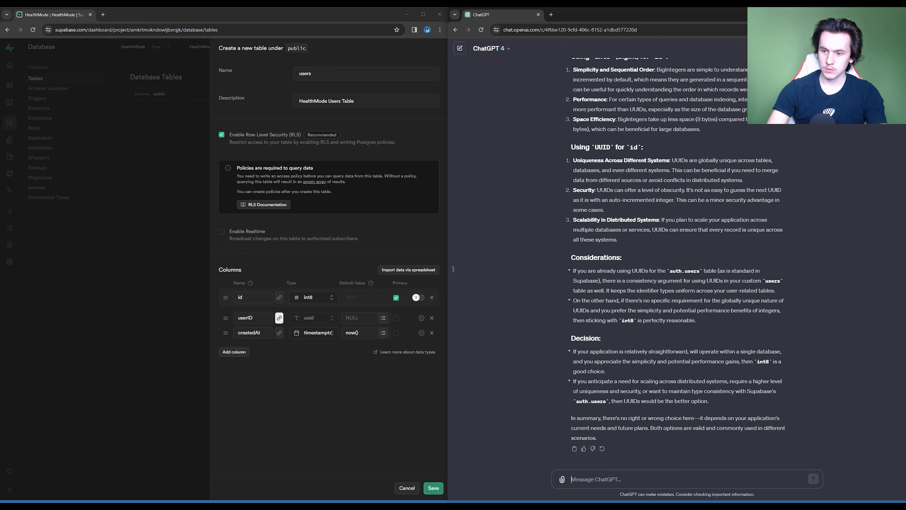
- Ask ChatGPT whether using id only as primary key for ordering and viewing data, with the foreign-key uuid as the actual user id, is okay
text(if i onl)
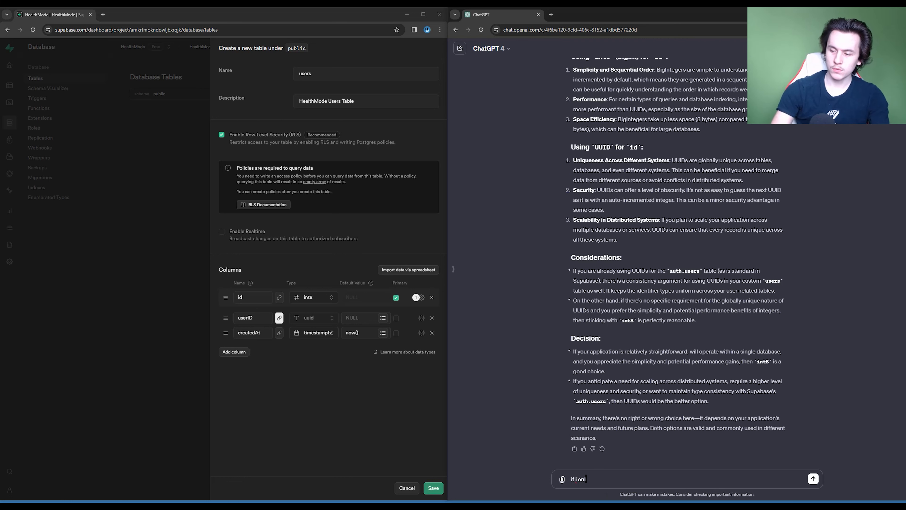
text(y use the id as the)
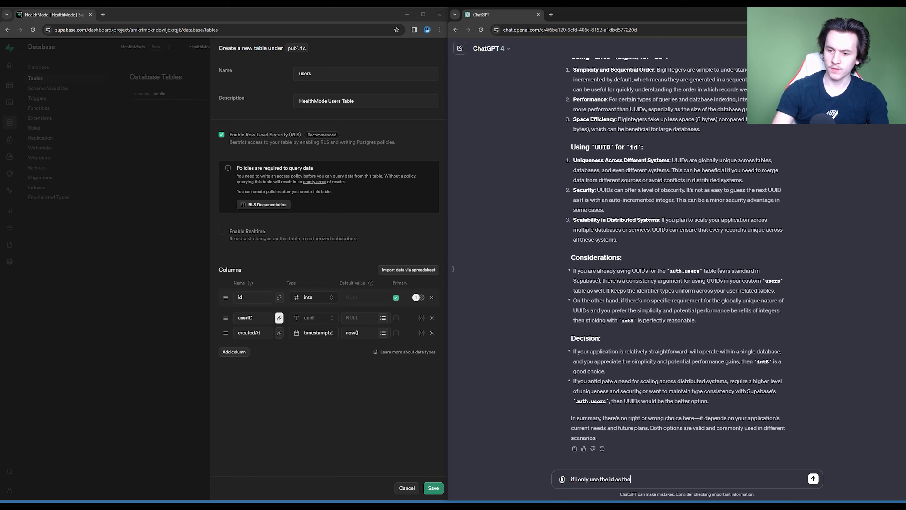
text( primary key in ter)
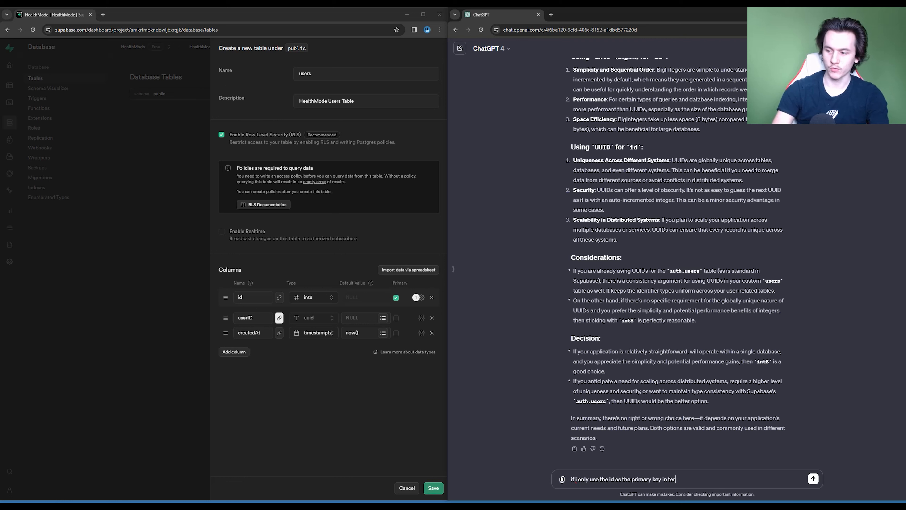
text(ms or)
text( ored)
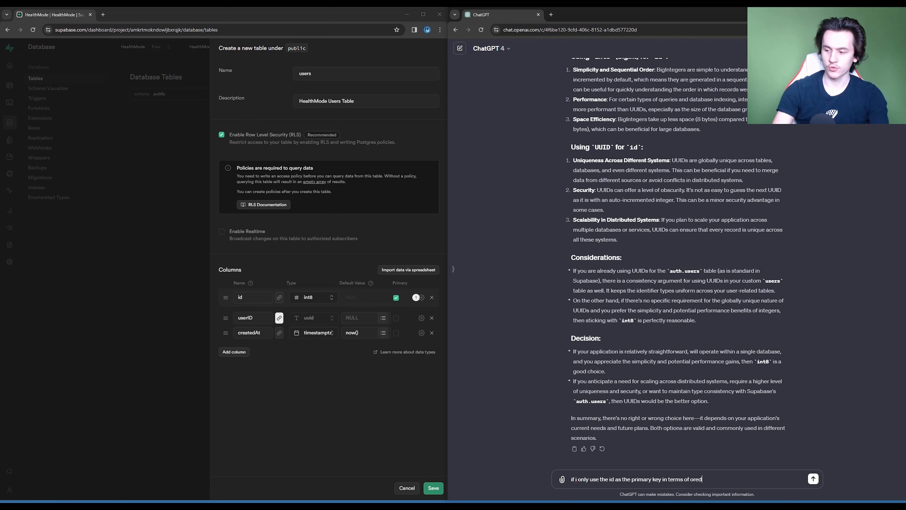
text(ering)
key(BackSpace)
key(BackSpace)
key(BackSpace)
key(BackSpace)
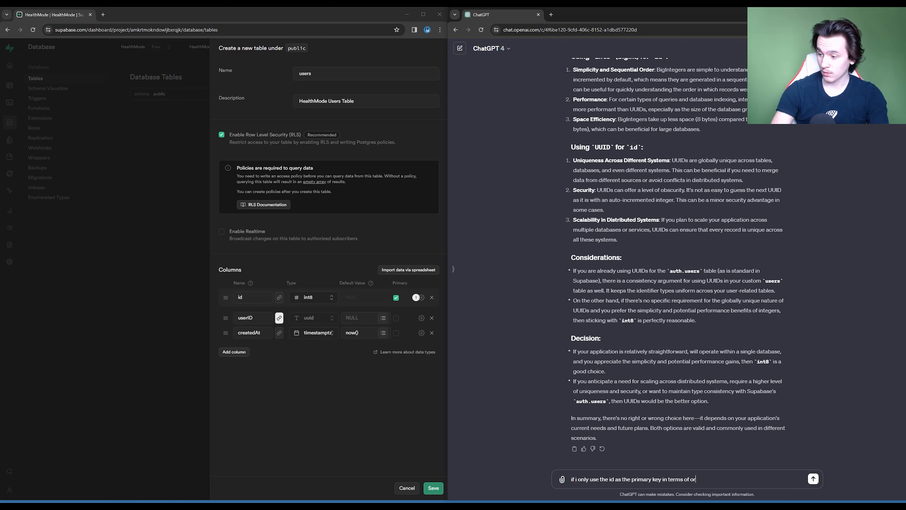
text(ring and seeing the)
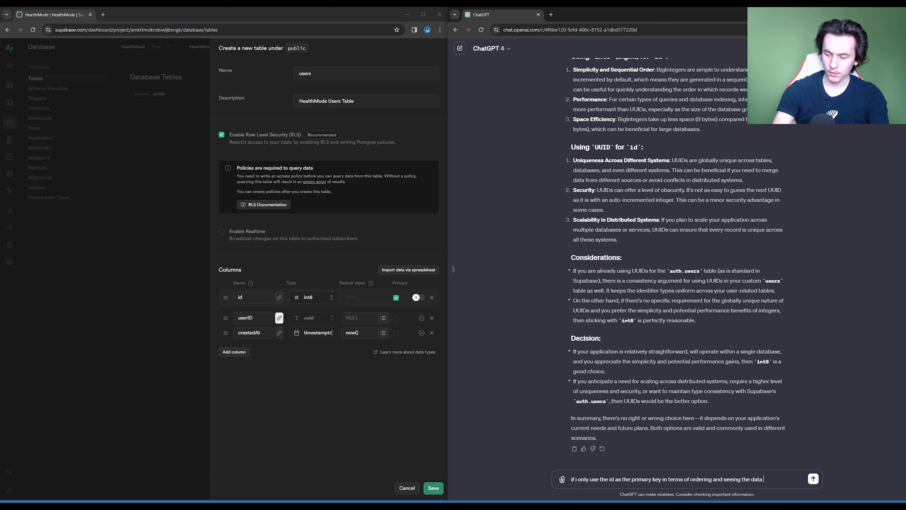
text(data but use the)
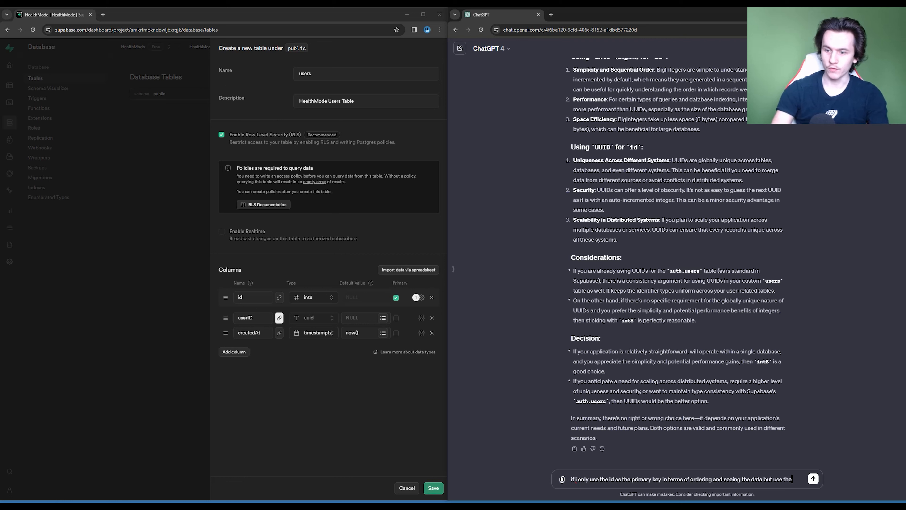
text( actual user id)
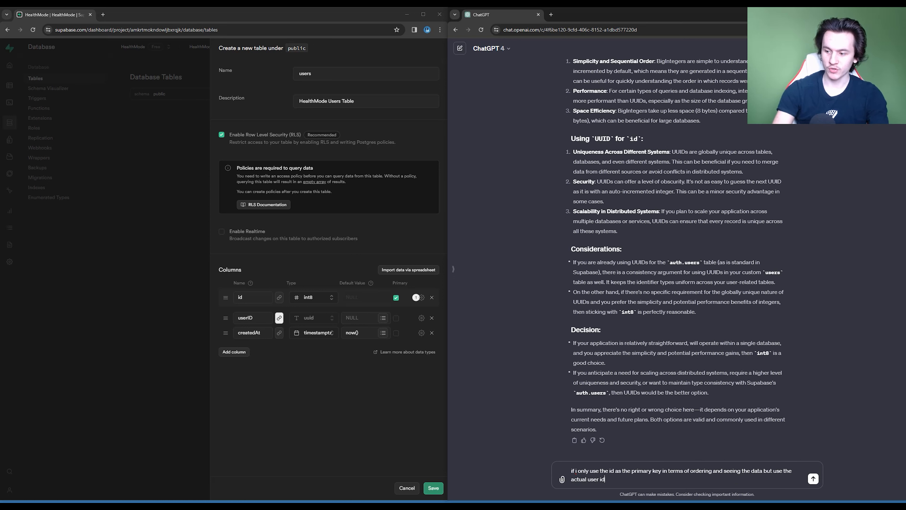
text( which is the for)
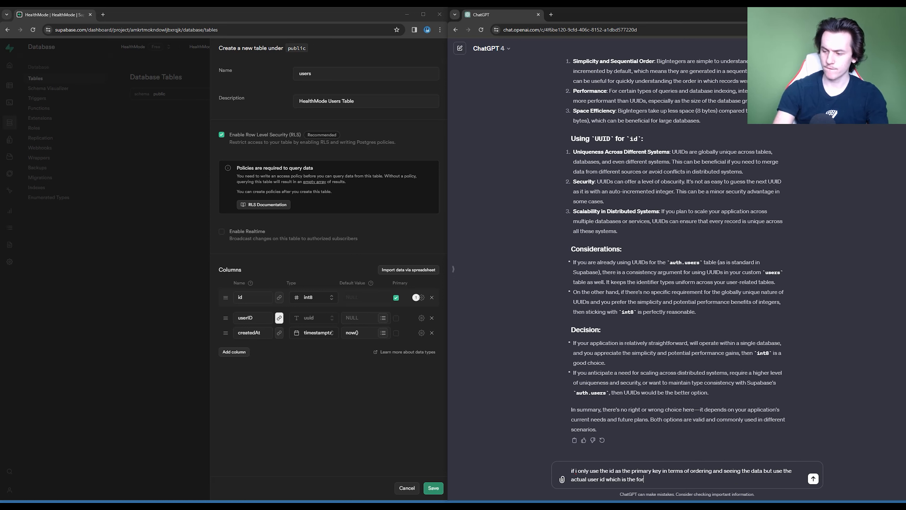
text(eign key uuid)
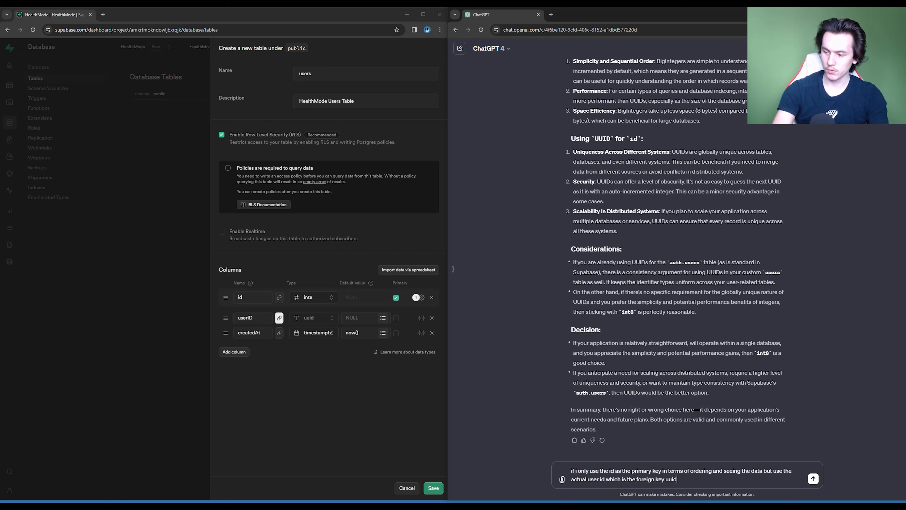
text(, is tat okay?)
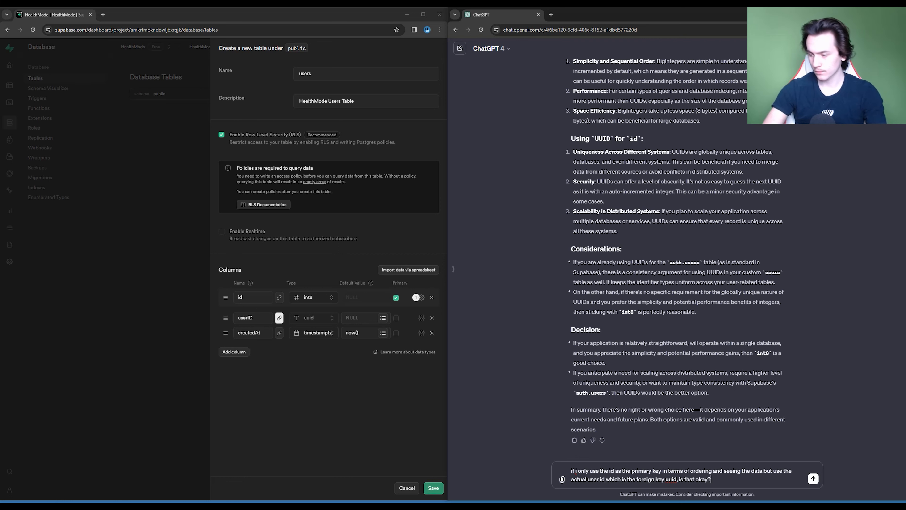
key(Return)
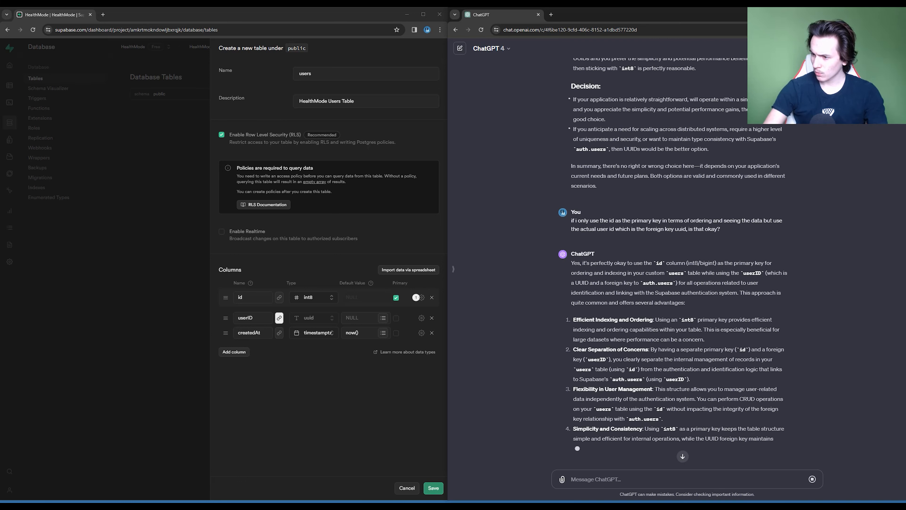
- Read ChatGPT's reply on combining an int8 primary key with a uuid foreign key, including the points to keep in mind
scroll(673, 263, up, 1)
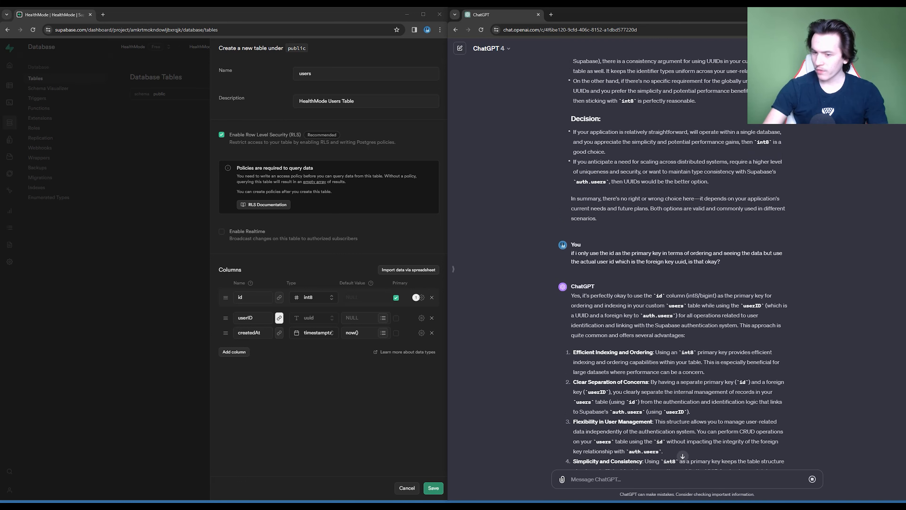
scroll(682, 456, down, 1)
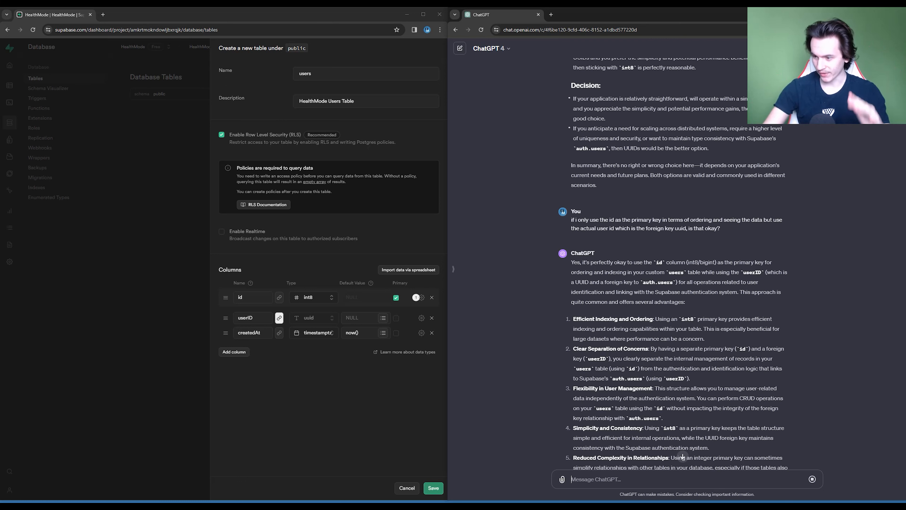
scroll(673, 264, down, 2)
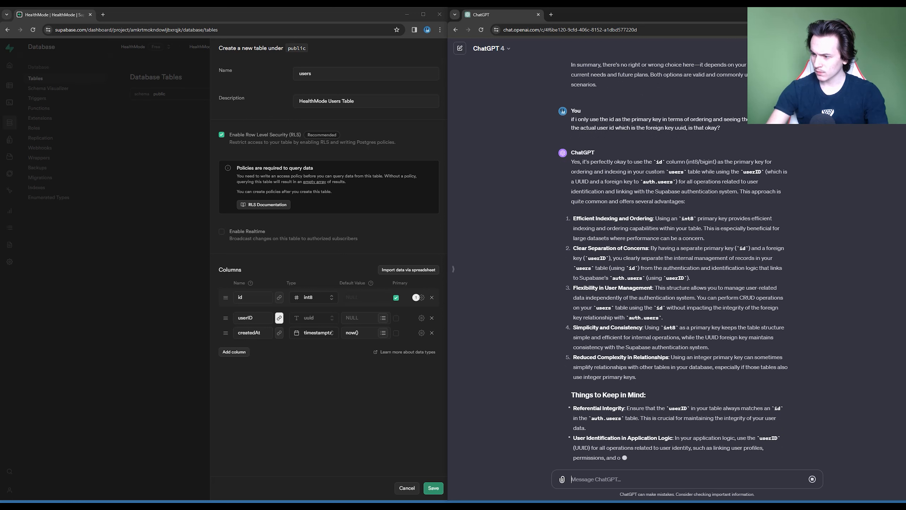
scroll(682, 455, up, 1)
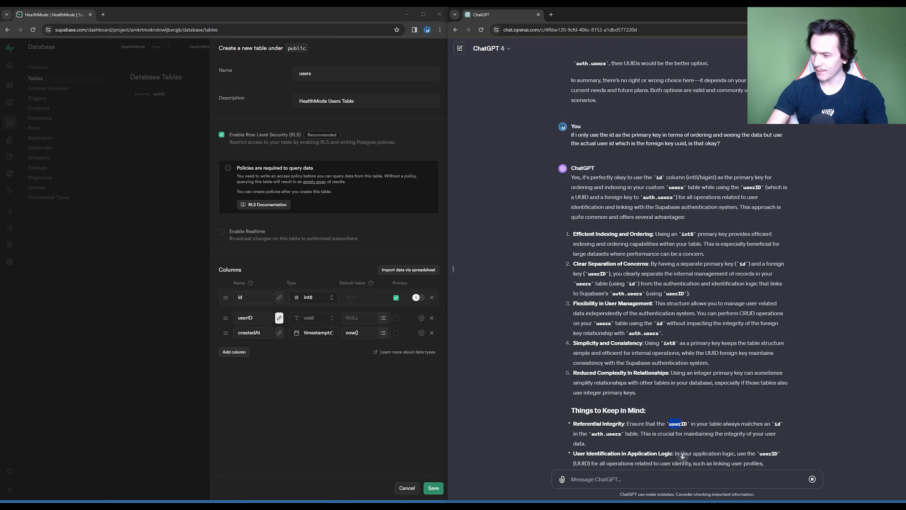
drag(681, 423, 721, 423)
scroll(721, 423, down, 2)
click(722, 423)
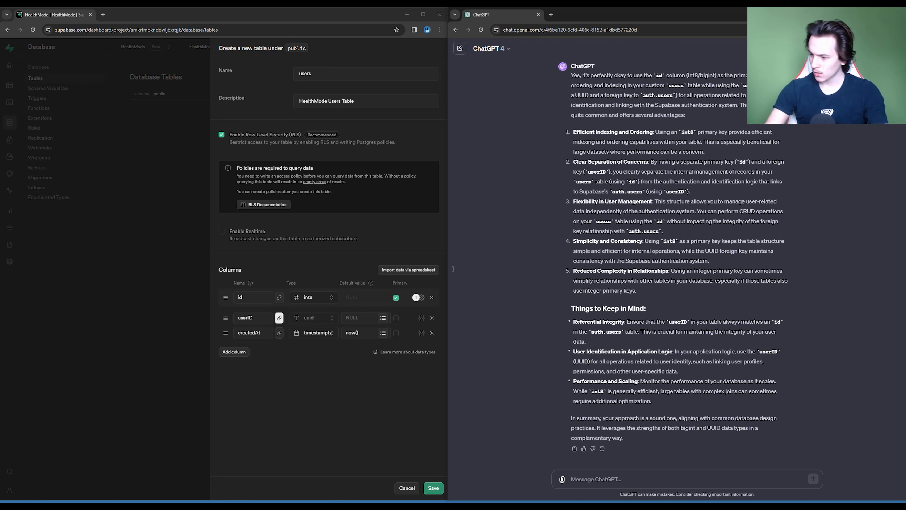
- Switch to Supabase and add a username column of type text to the users table
key(alt+Tab)
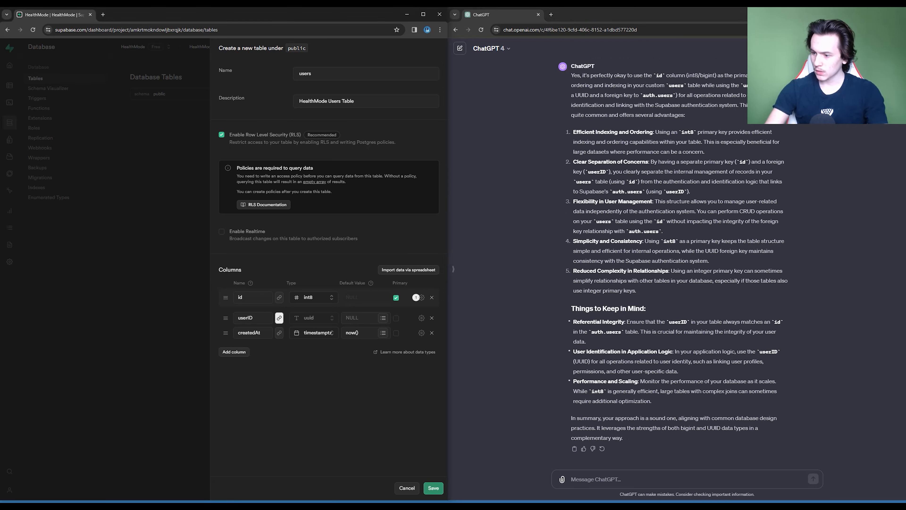
click(234, 352)
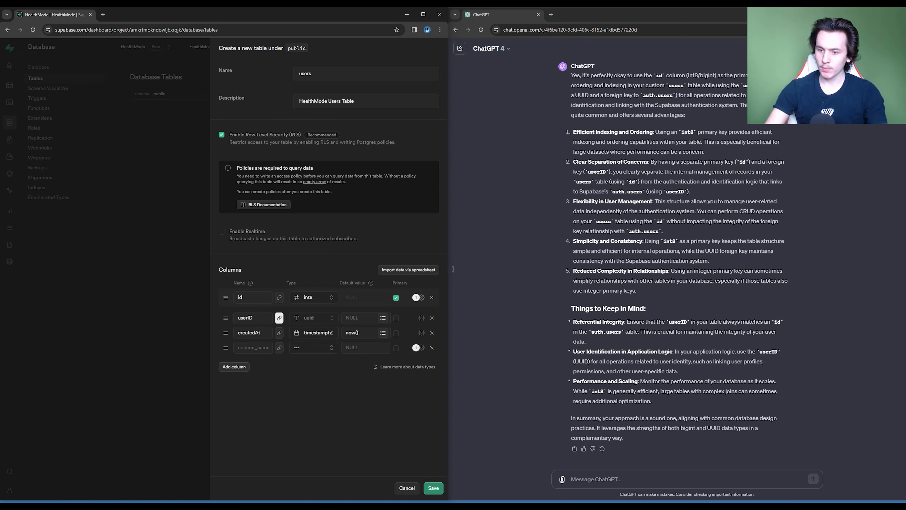
click(252, 348)
text(username)
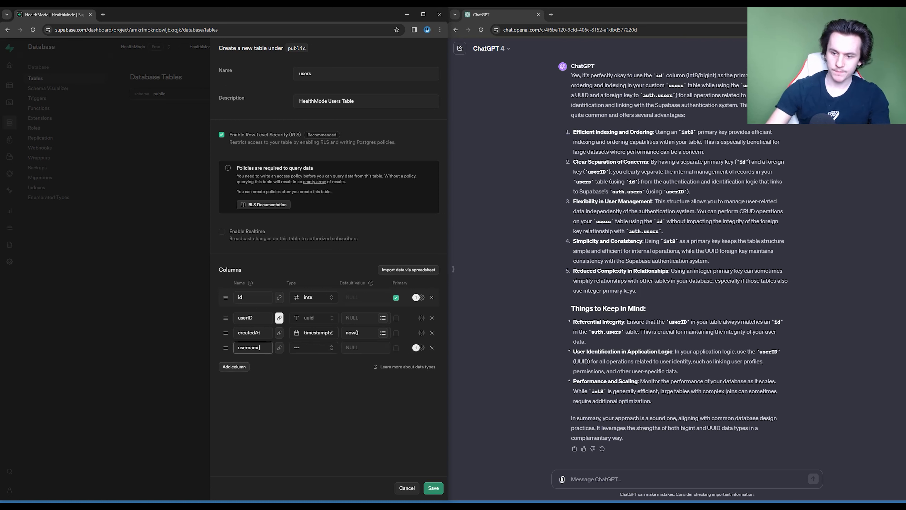
click(313, 347)
scroll(310, 398, down, 3)
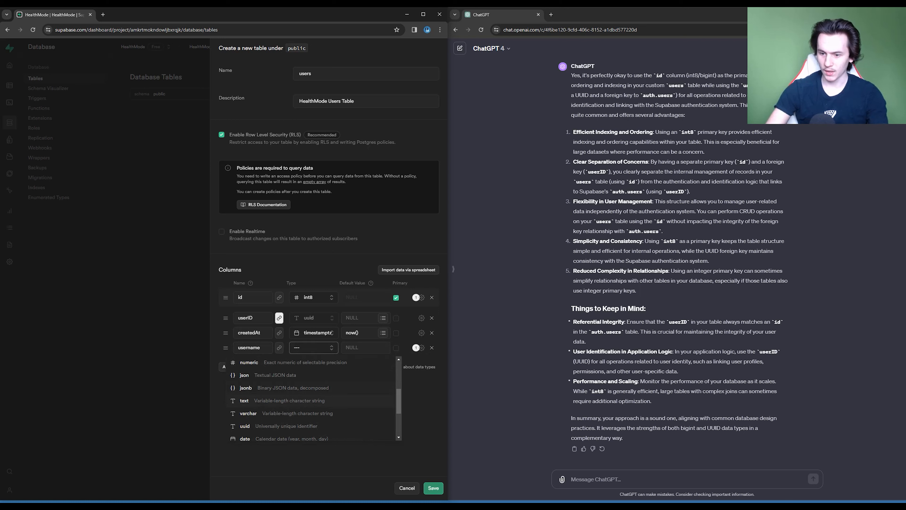
click(244, 398)
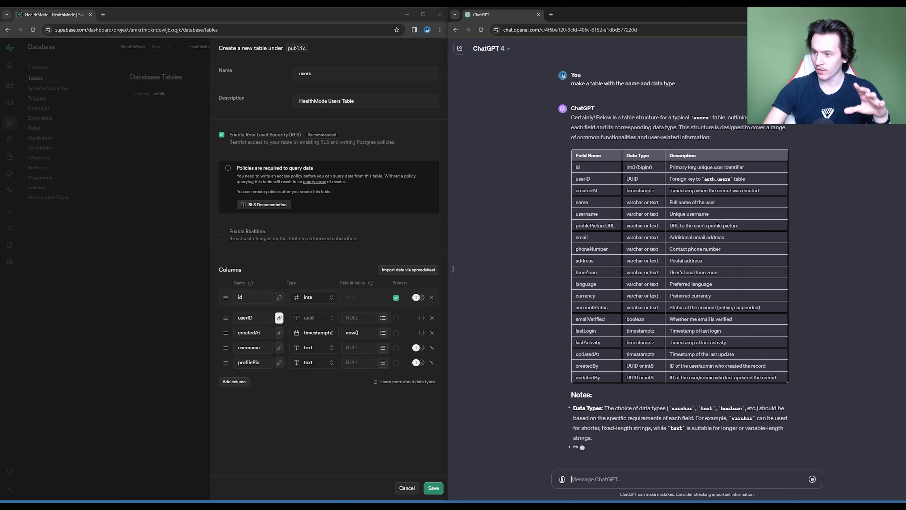
- Review ChatGPT's suggested field table, save the new users table and open the Schema Visualizer
scroll(679, 264, up, 1)
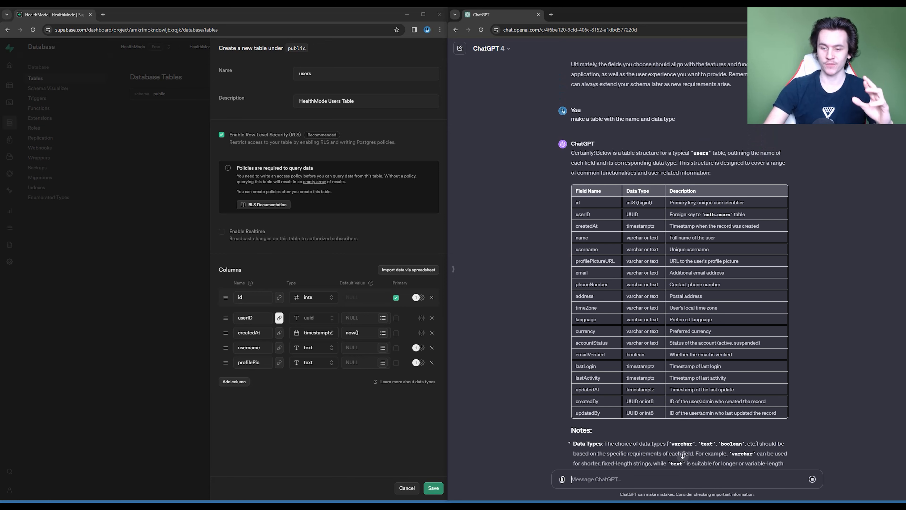
mouse_move(279, 318)
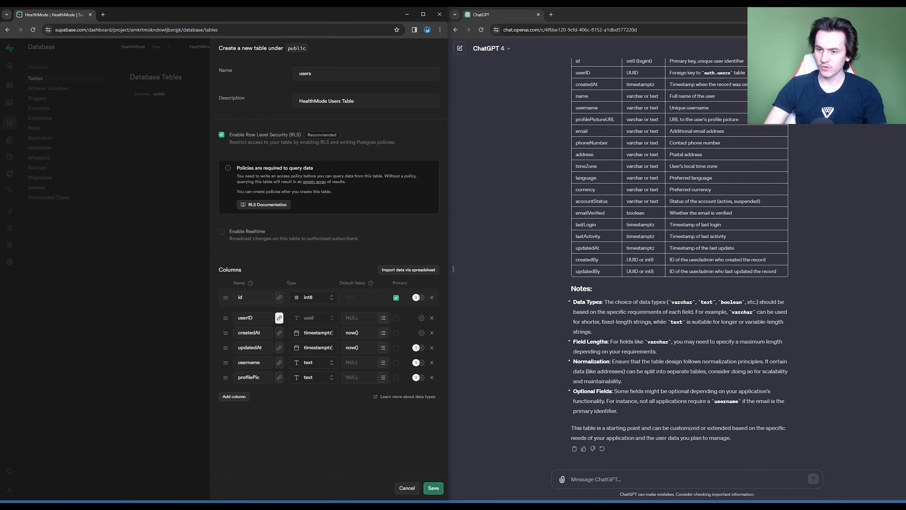
click(433, 487)
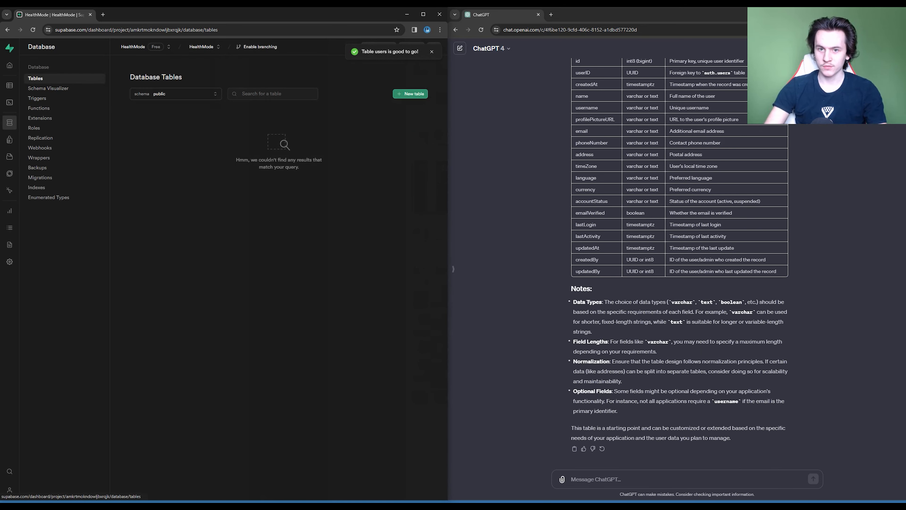
click(48, 88)
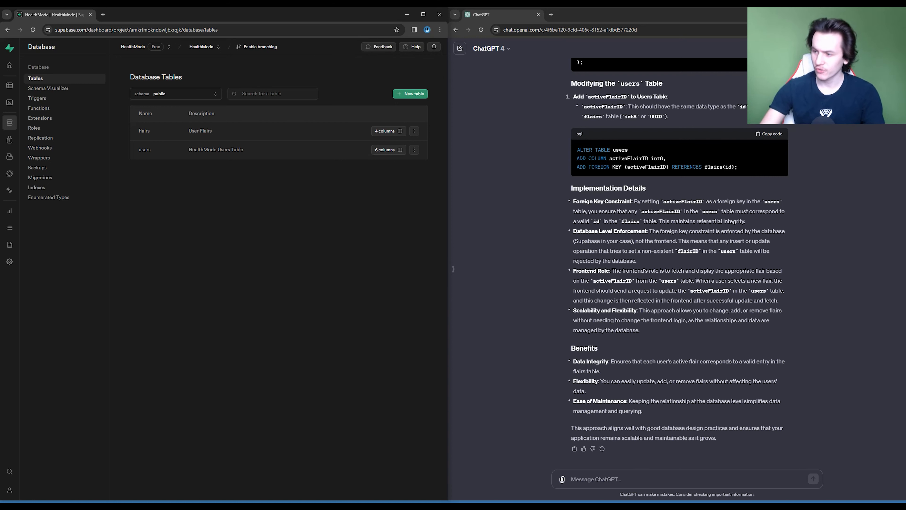
- Start a new table named foods with the description "The Database of Foods"
click(410, 93)
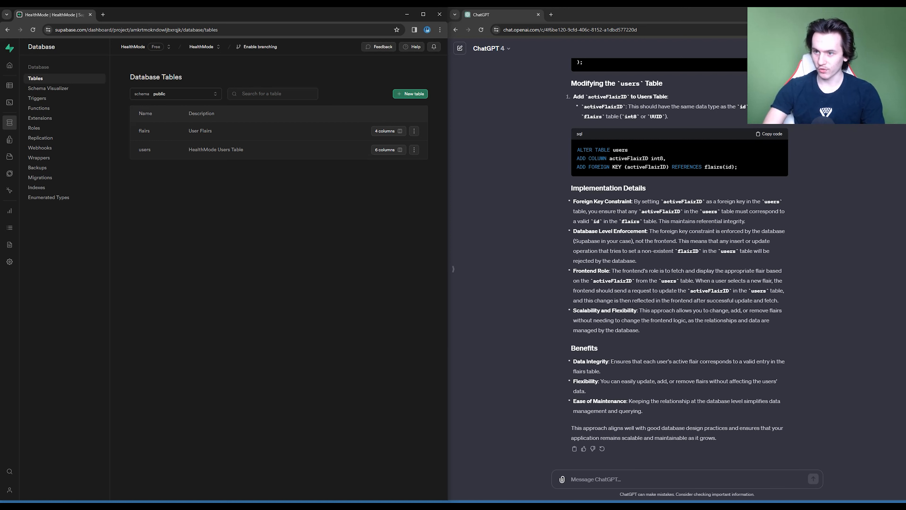
text(foods)
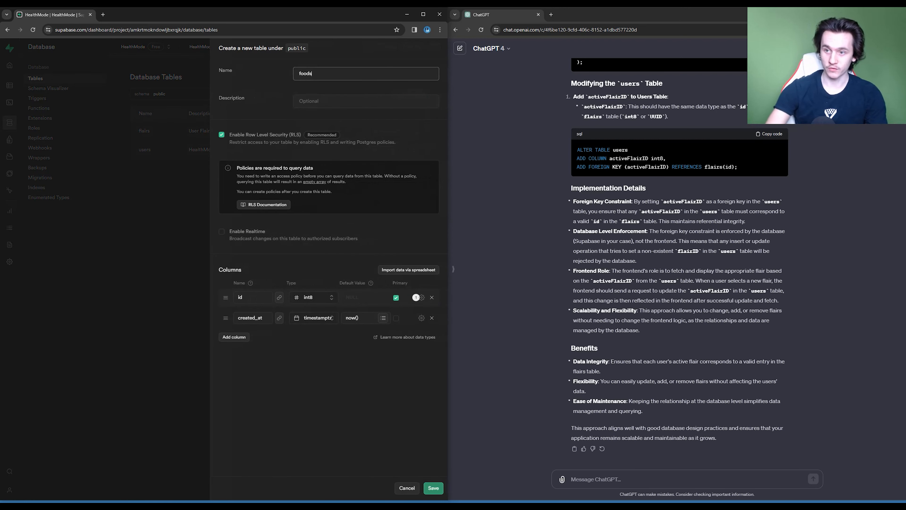
key(Tab)
text(T)
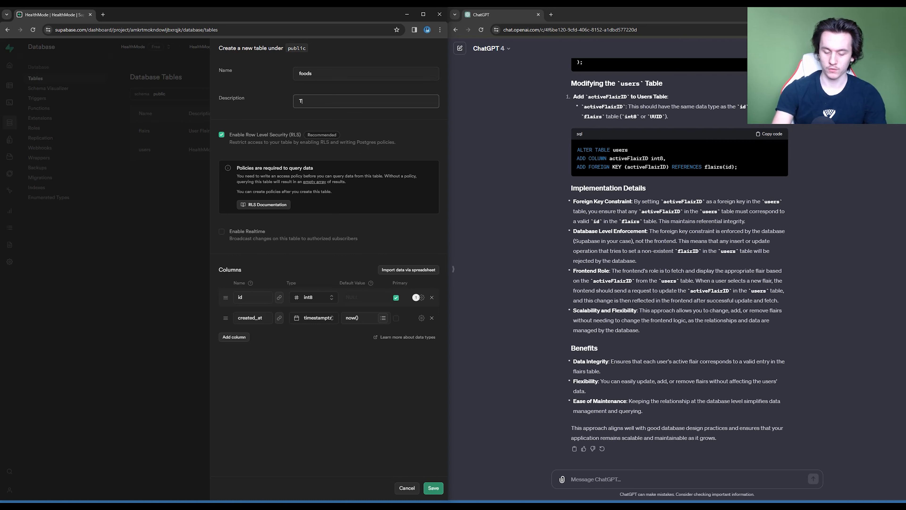
text(he Database of Foods)
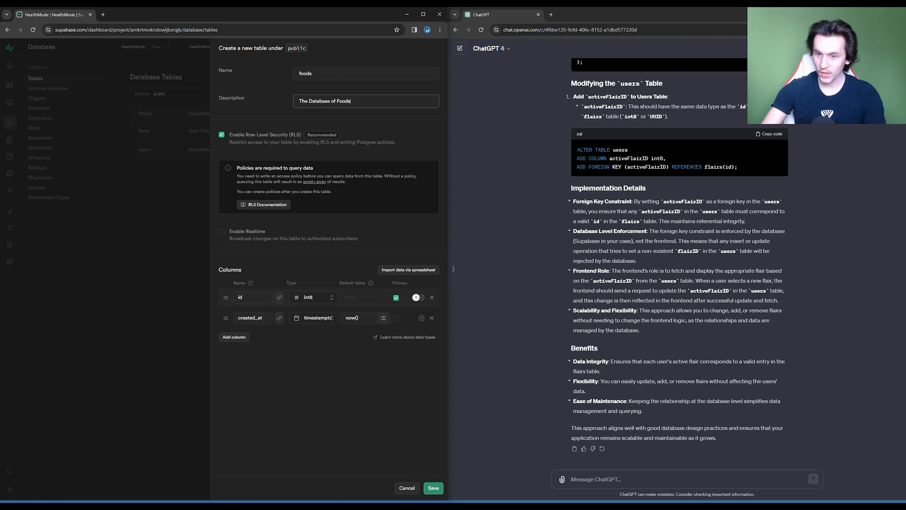
- Switch to SQL Server Management Studio and examine the old FoodDatabase query and its result columns
key(Escape)
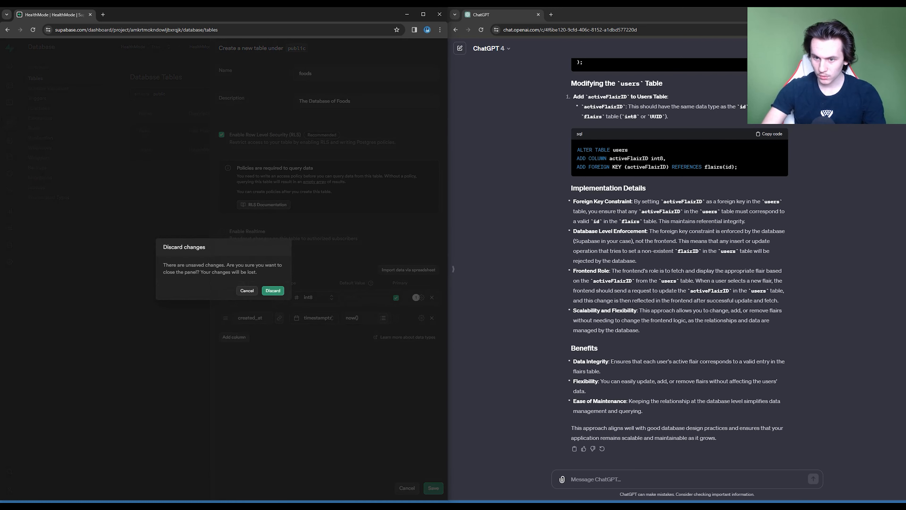
key(Escape)
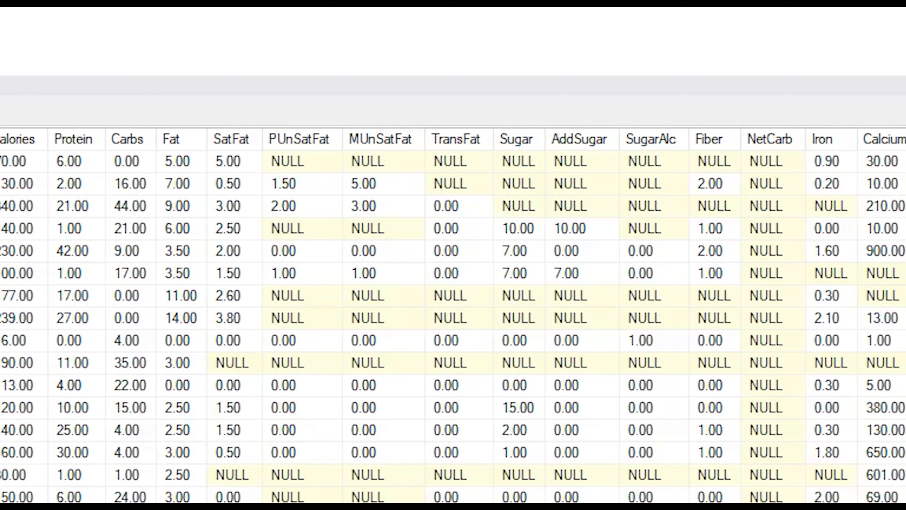
mouse_move(437, 478)
mouse_down()
mouse_move(560, 479)
mouse_move(436, 479)
mouse_up()
click(151, 141)
scroll(151, 140, down, 6)
scroll(152, 141, up, 6)
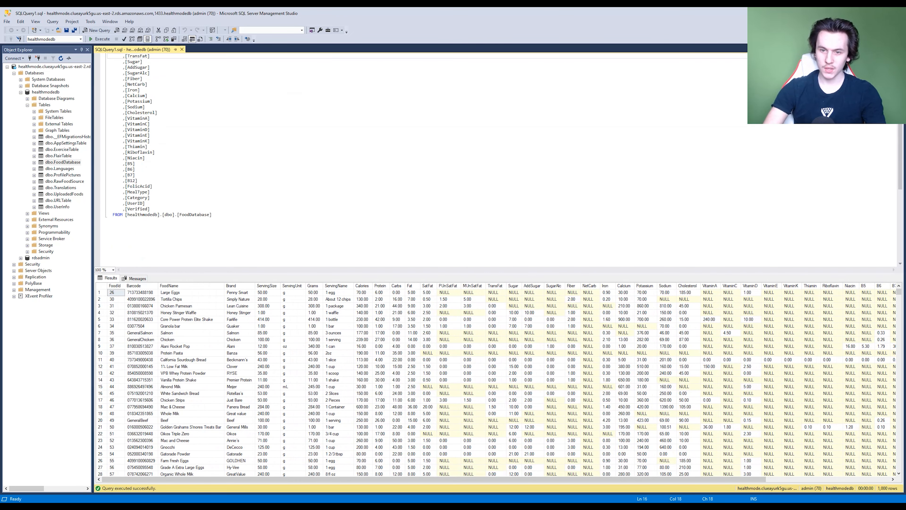
- Open the design of the dbo.FoodDatabase table and examine its column names, data types and null settings
right_click(67, 160)
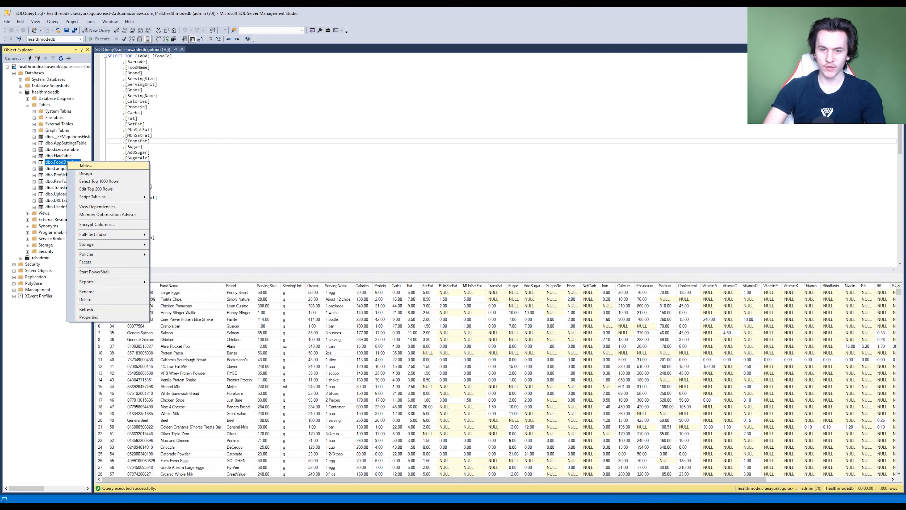
click(86, 173)
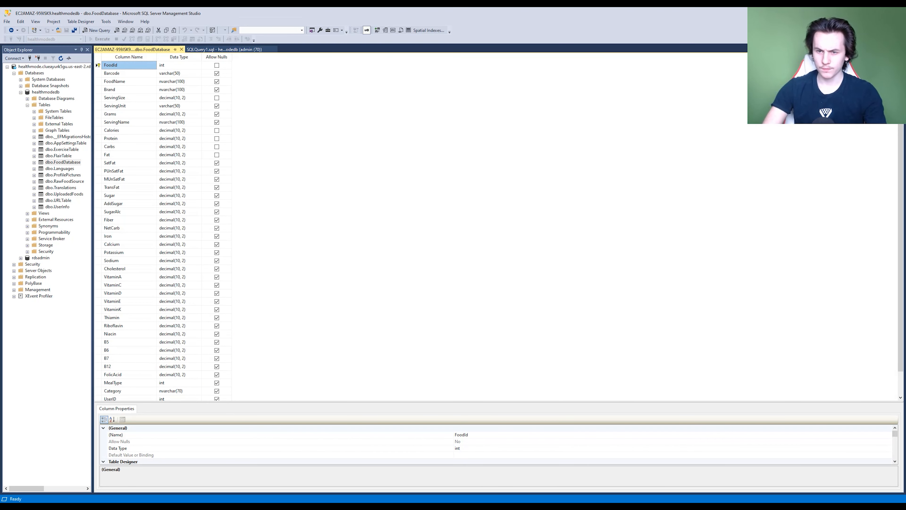
scroll(163, 229, down, 1)
scroll(163, 229, up, 1)
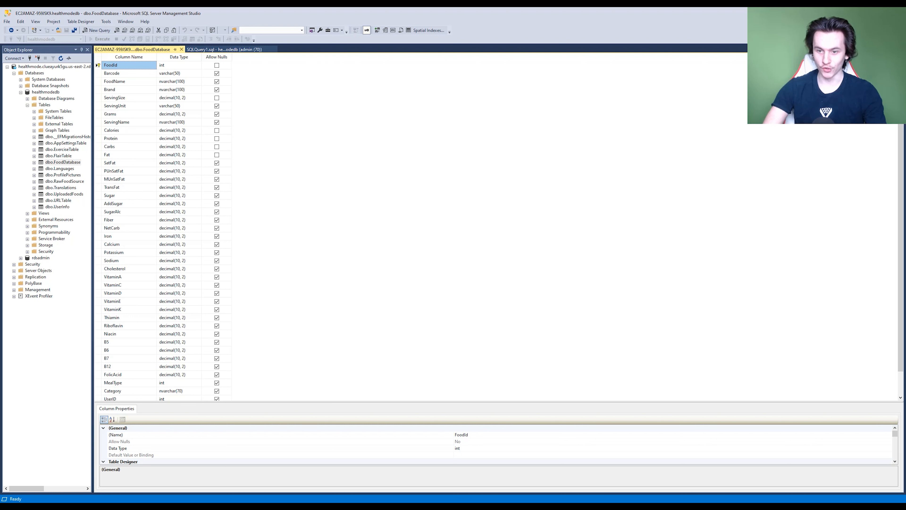
scroll(162, 229, down, 1)
scroll(163, 229, up, 1)
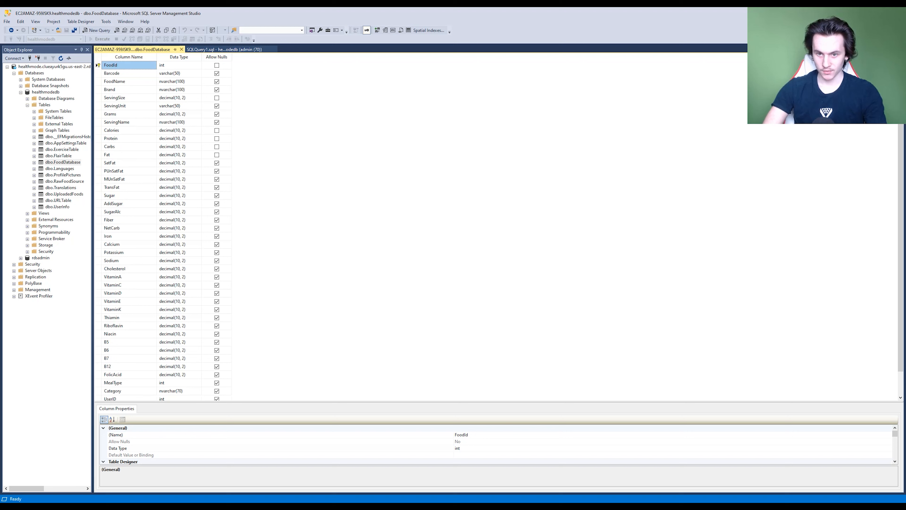
- Switch back to Supabase and give the foods table's name column the type text
key(alt+Tab)
click(314, 347)
scroll(310, 410, down, 2)
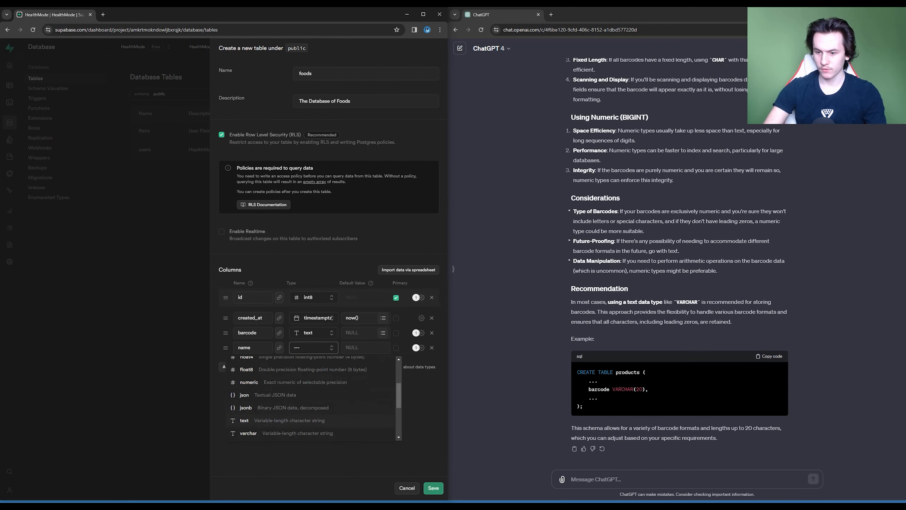
click(244, 420)
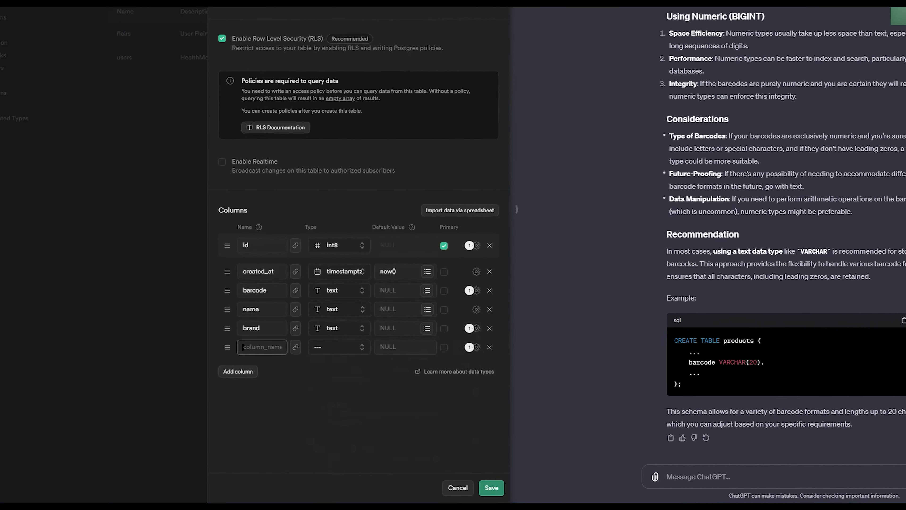
- Add a brand column of type text and a servingSize column of type float4 to the foods table
text(servingSize)
click(331, 355)
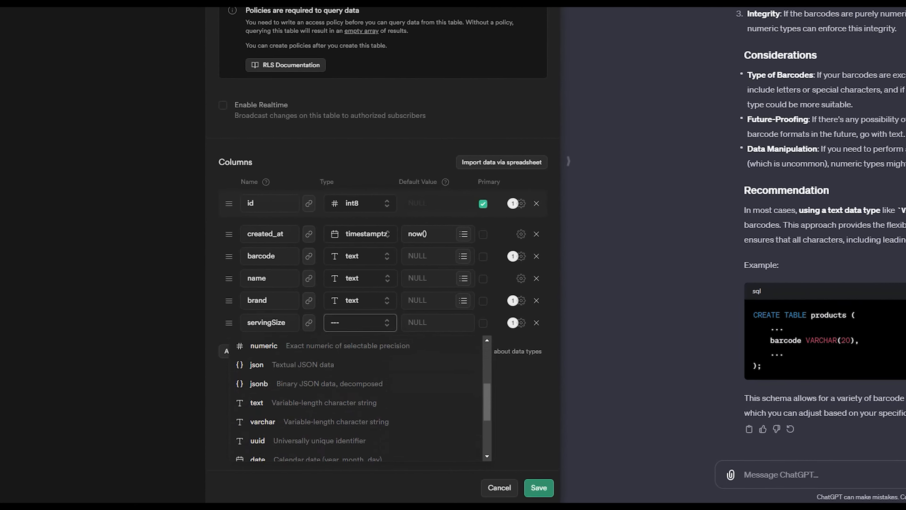
scroll(331, 398, up, 2)
click(321, 400)
- Ask ChatGPT about decimal values and float4, and set the servingSize column's type to float8
click(781, 474)
text(what would decimal)
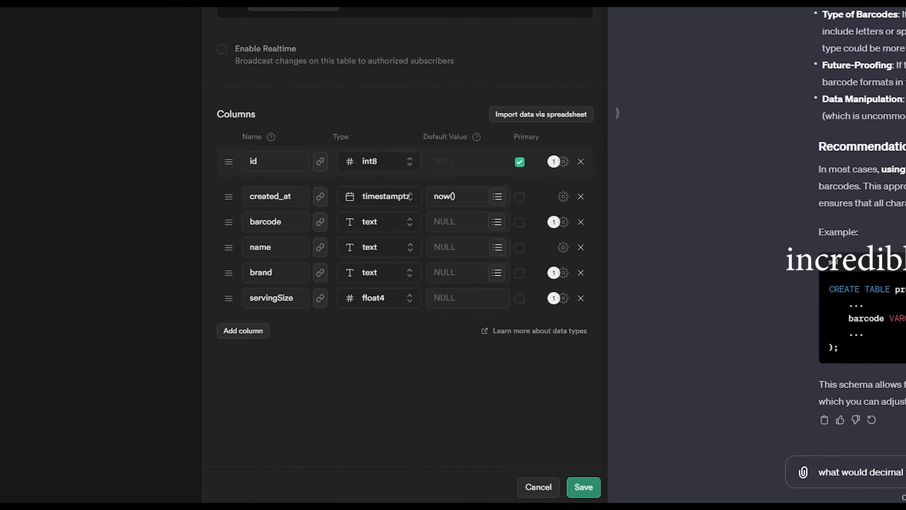
key(BackSpace)
key(BackSpace)
key(BackSpace)
key(BackSpace)
key(BackSpace)
key(BackSpace)
key(BackSpace)
key(BackSpace)
key(BackSpace)
key(BackSpace)
key(BackSpace)
key(BackSpace)
key(BackSpace)
key(BackSpace)
key(BackSpace)
key(BackSpace)
key(BackSpace)
key(BackSpace)
text(would float4 re)
key(Return)
click(384, 290)
click(364, 368)
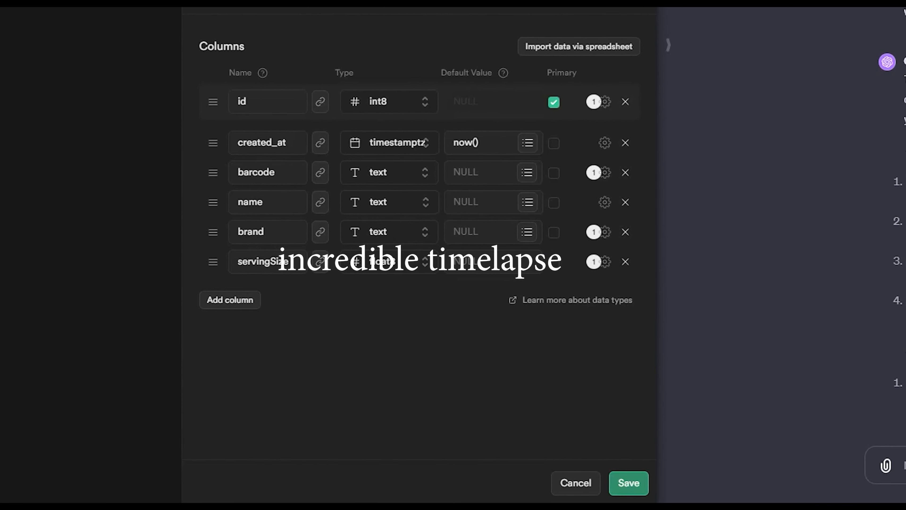
- Add servingUnit and servingName columns of type text to the foods table
click(243, 324)
text(servingUnit)
click(385, 316)
click(242, 350)
text(servingName)
- Add float4 columns named calories, carbs, fat, protein, sugar, addedSugar, sugarAlc, fiber, netCarbs and satFat
click(230, 359)
text(calories)
click(230, 389)
text(carbs)
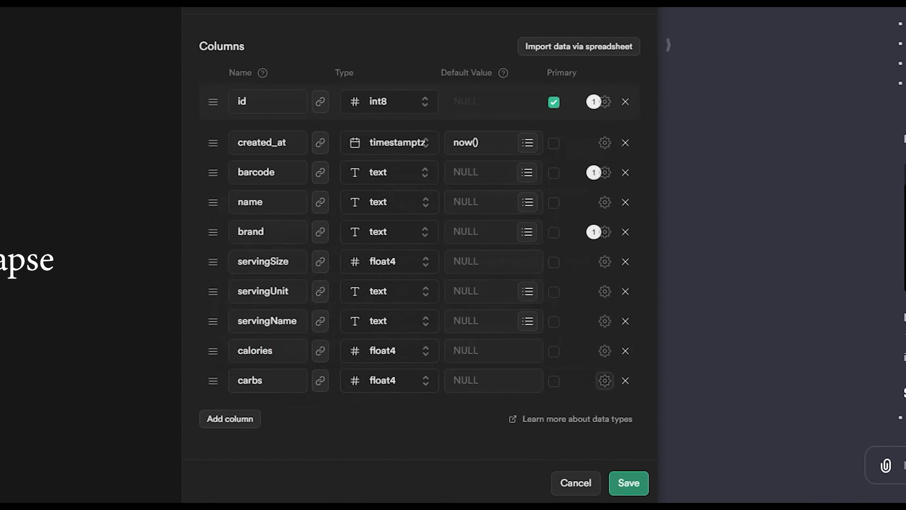
click(230, 418)
text(fatproteinsugaraddedSugarsugarAlcfibernetCarbssatFat)
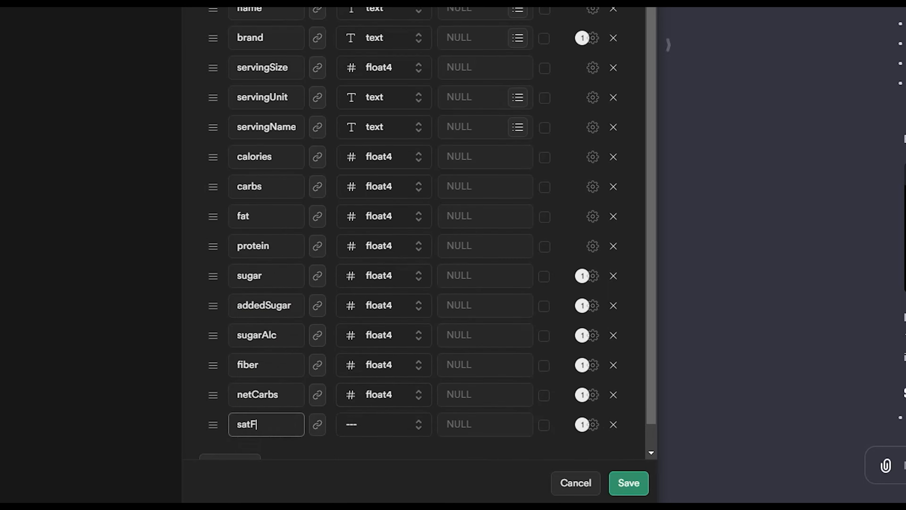
text(pUnSatFatmUnSatFat)
- Add float4 columns named pUnSatFat, mUnSatFat, transFat, iron and calcium to the foods table
click(230, 432)
text(transFatiron)
click(384, 424)
text(calcium)
click(230, 433)
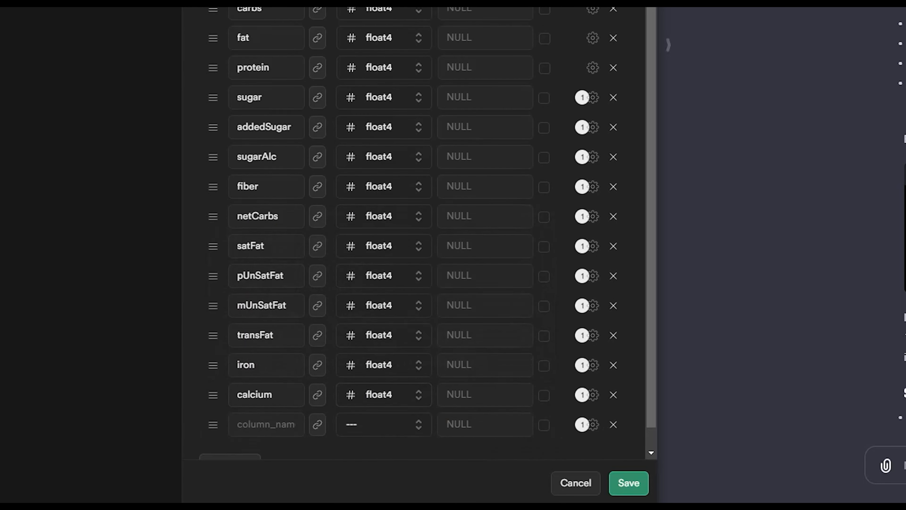
- Rework the columns after transFat into cholesterol, sodium and calcium of type float4, followed by iron
text(potassium)
click(230, 432)
text(cholesterolsodiumcalcium)
click(266, 395)
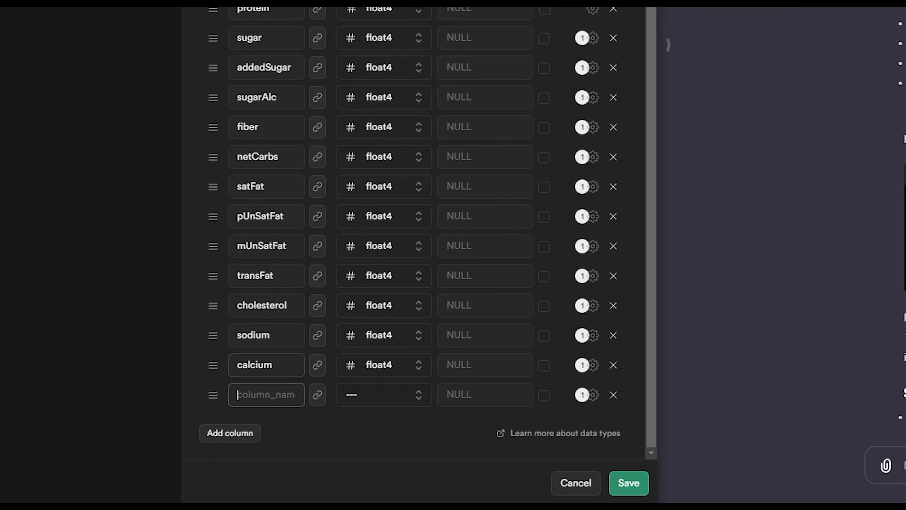
text(iron)
- Add float4 columns named potassium, vitA, vitC, vitD, vitE and vitK to the foods table
click(230, 433)
text(potassiumvitA)
click(384, 395)
text(vitCvitDvitEvitK)
- Add a thiamin column of type float4 and a riboflavin column to the foods table
click(230, 433)
text(thiamin)
scroll(885, 249, down, 10)
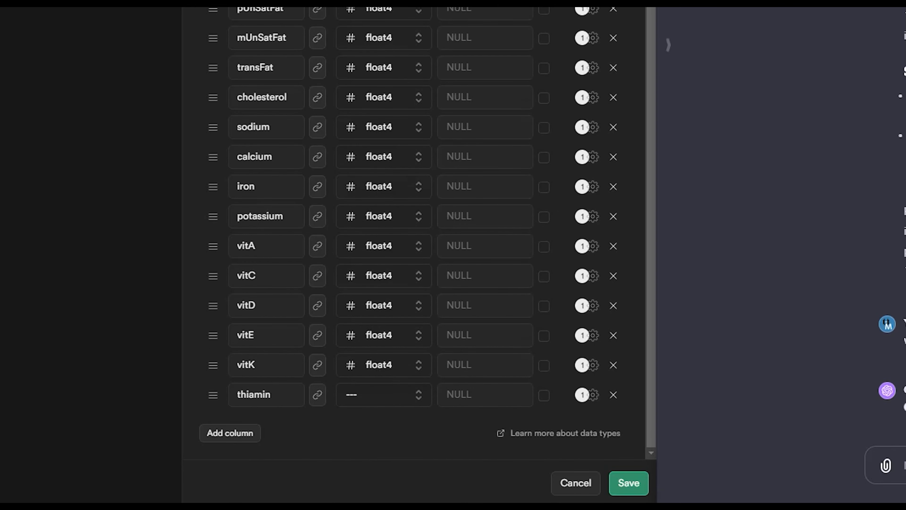
scroll(885, 250, down, 10)
click(384, 395)
click(230, 433)
text(riboflavin)
click(384, 424)
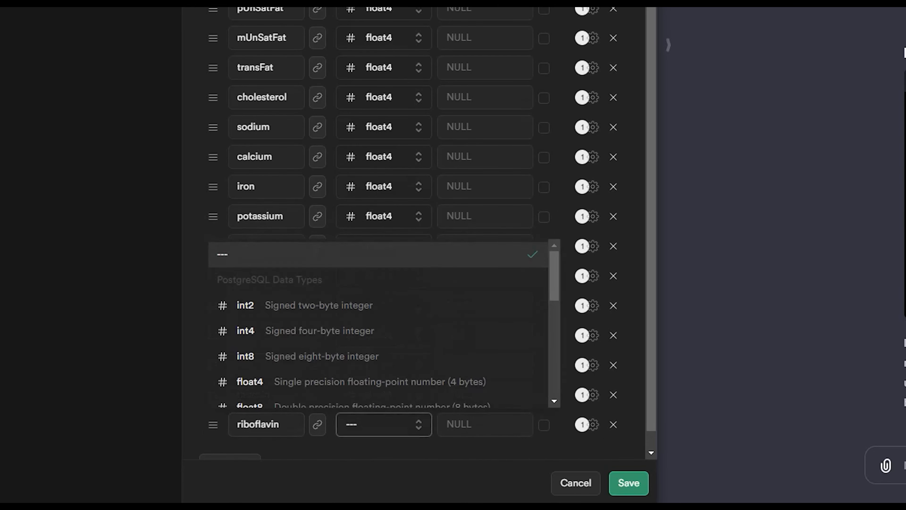
- Complete the B vitamins as float4 columns b1, b2, b3, b5, b6, b7, b9 and b12, and add a category column
text(niacinb5b6b7folicAcidb1b2b3b12)
click(230, 433)
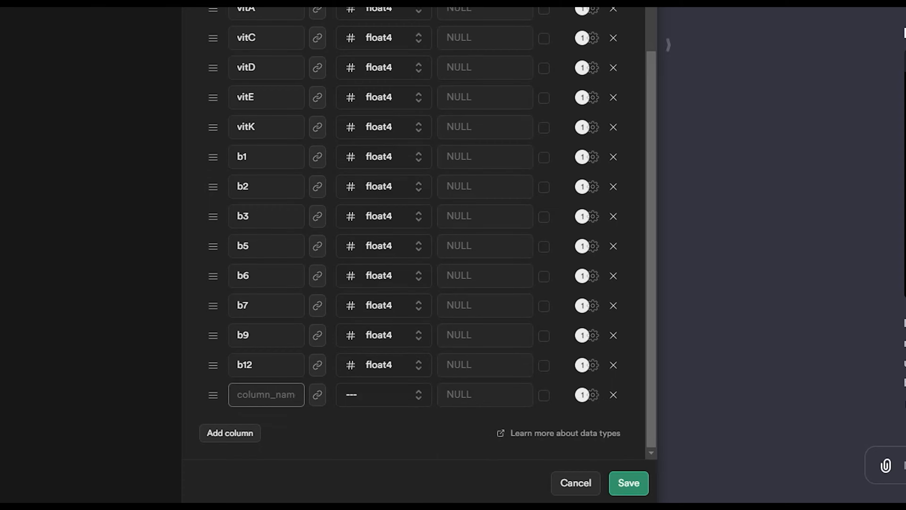
text(category)
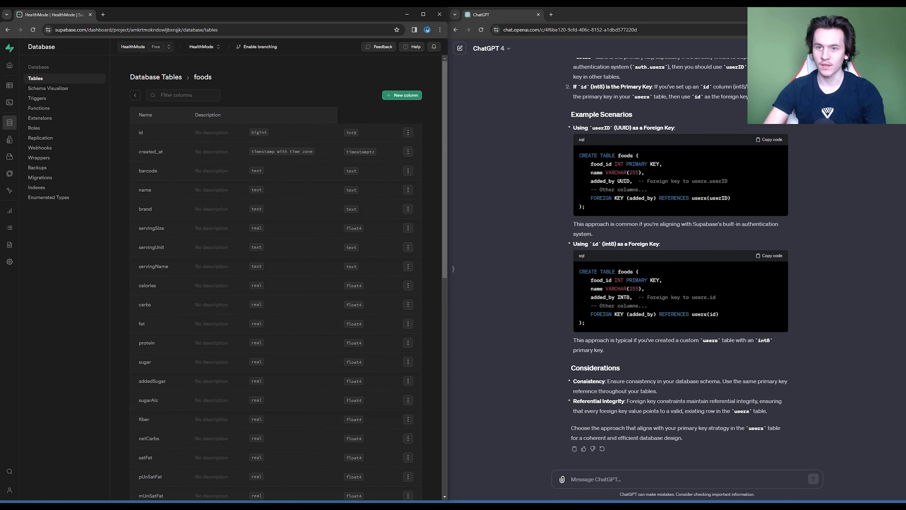
- Open the users table for editing and add a non-nullable birthday column of type date
click(135, 95)
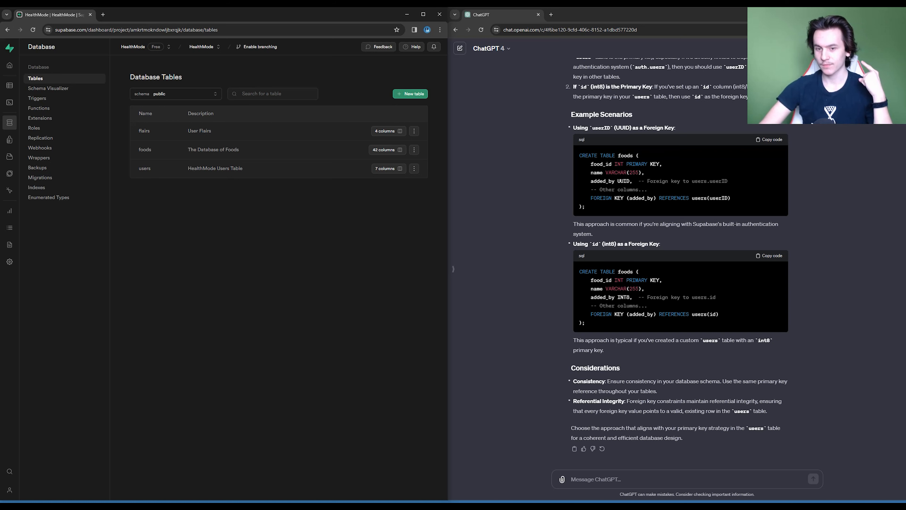
click(414, 168)
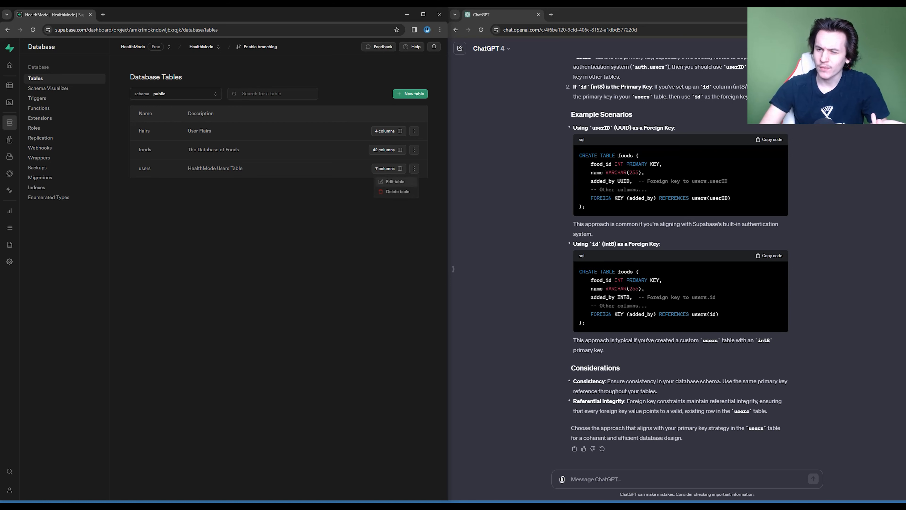
click(392, 182)
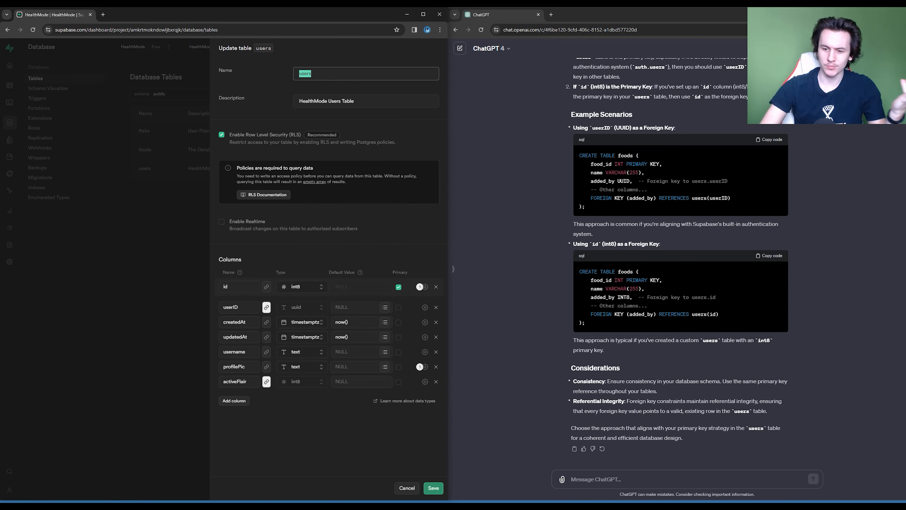
click(234, 400)
text(birthdfa)
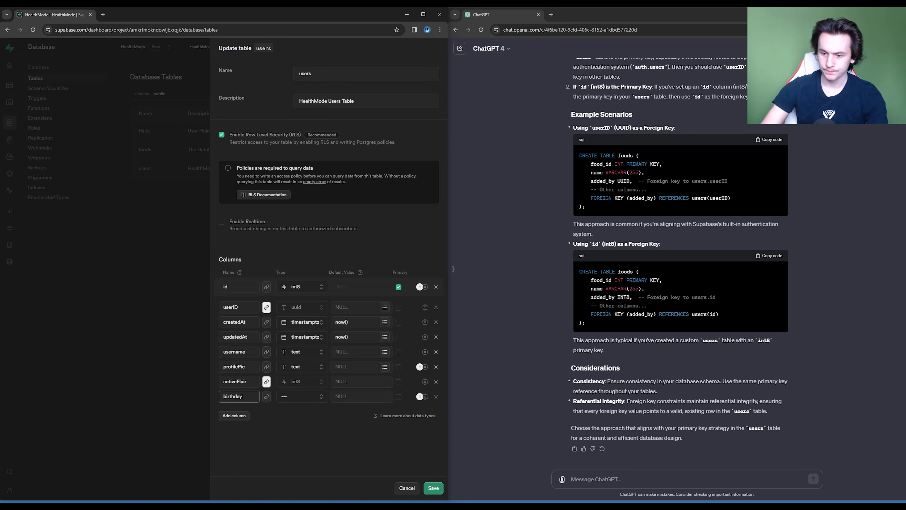
click(301, 396)
scroll(299, 436, down, 4)
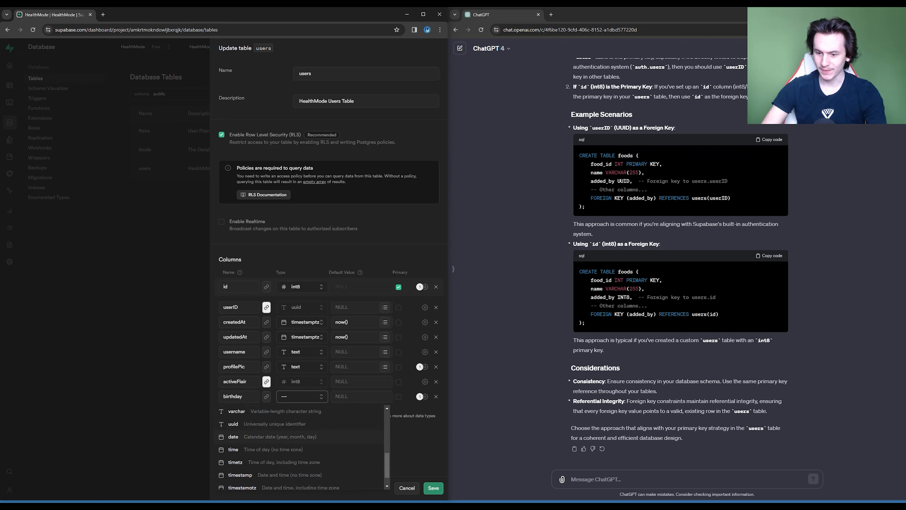
click(233, 436)
click(424, 396)
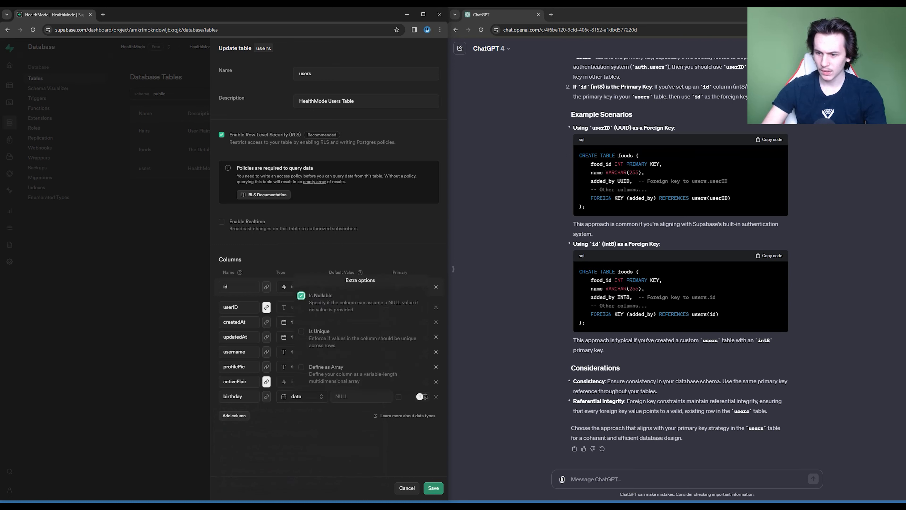
click(301, 296)
- Add a non-nullable height column of type float4 to the users table
click(234, 415)
click(234, 416)
click(234, 412)
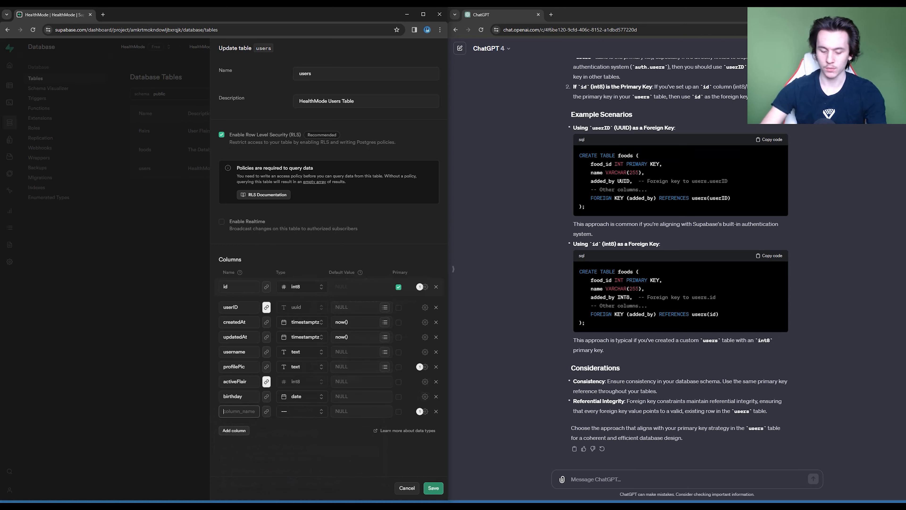
text(height)
- Add a non-nullable startWeight column of type float4 to the users table
text(sta)
text(r)
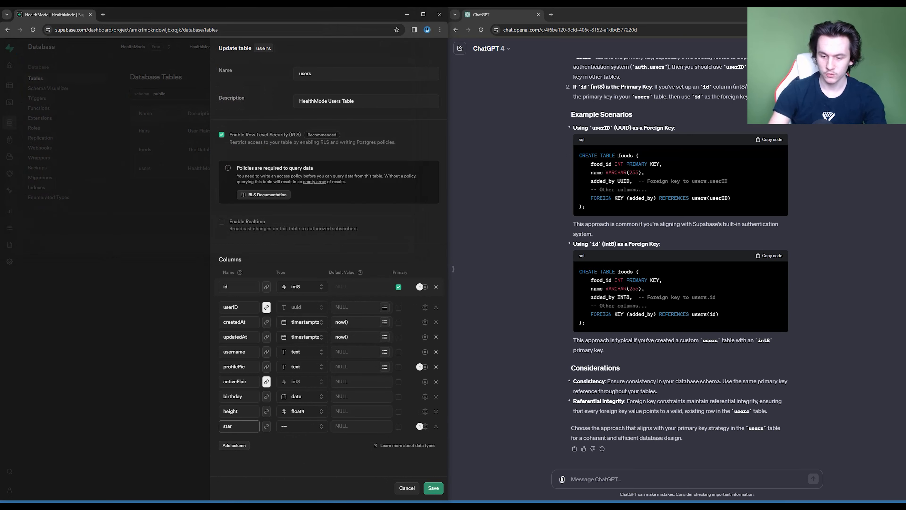
text(tWeight)
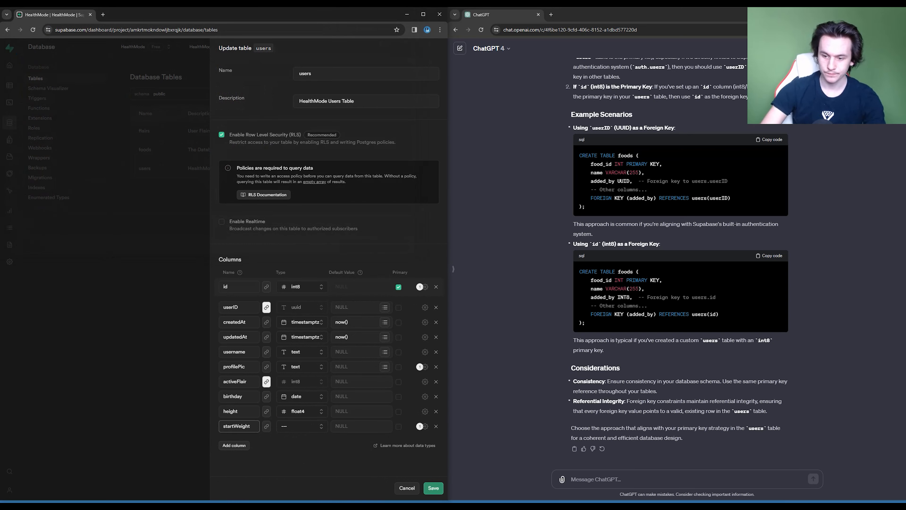
click(301, 426)
scroll(302, 376, down, 1)
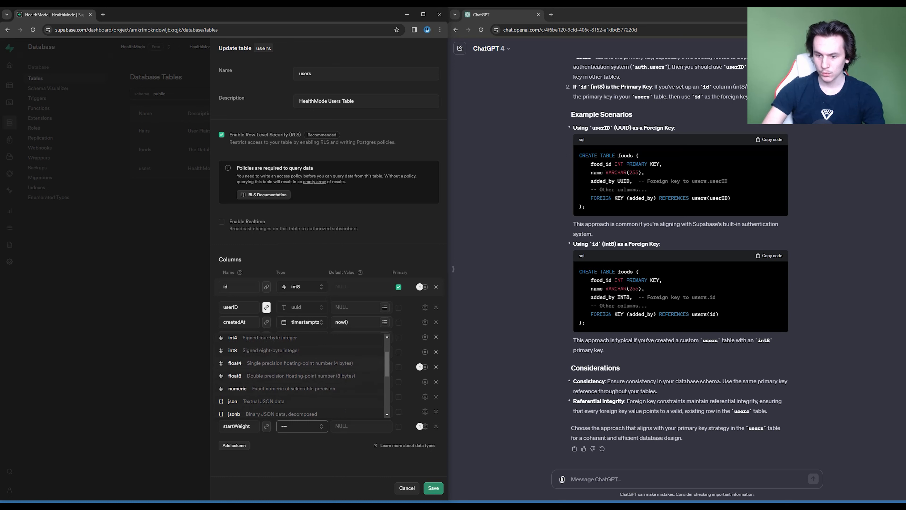
click(250, 363)
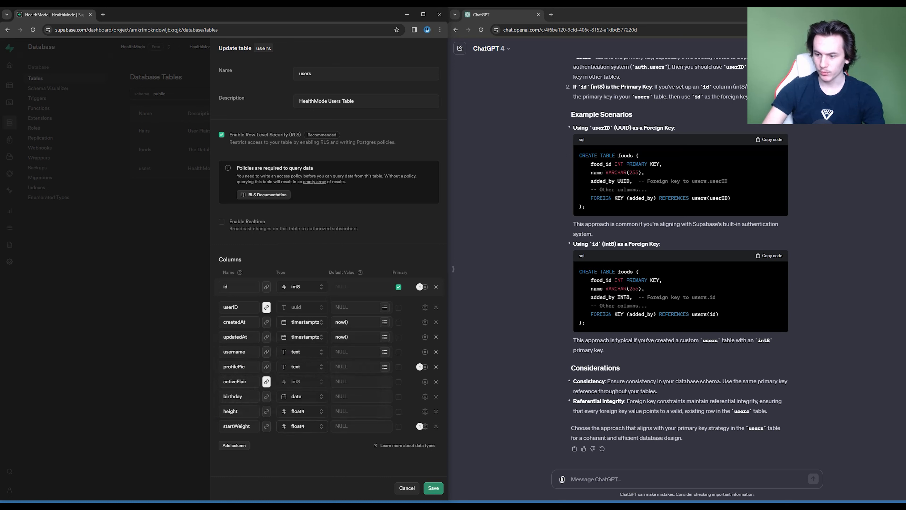
click(425, 426)
- Add a currentWeight column of type float4 to the users table
click(234, 444)
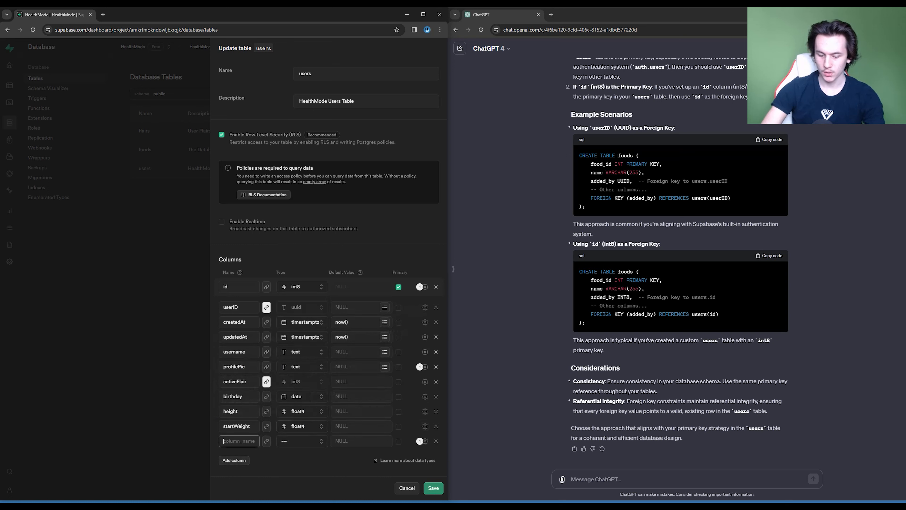
text(currentWeight)
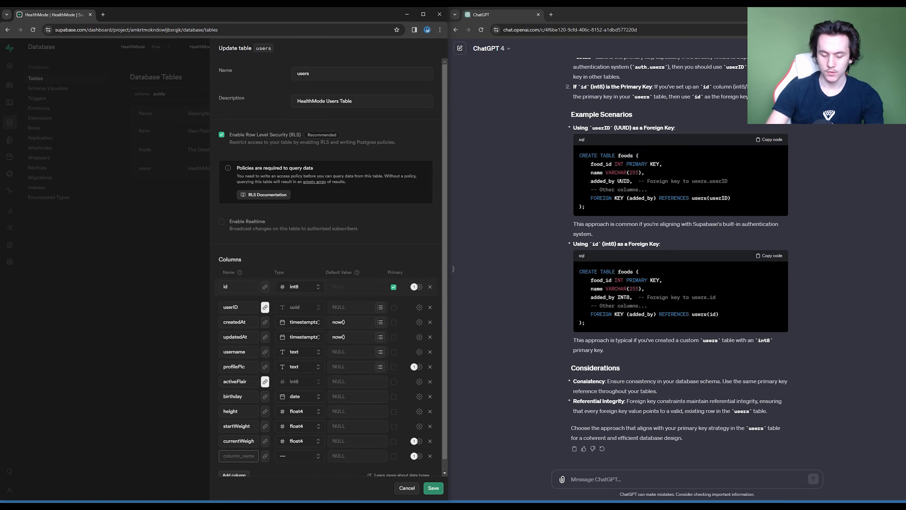
- Add a goalWeight column of type float4 to the users table
text(goalW)
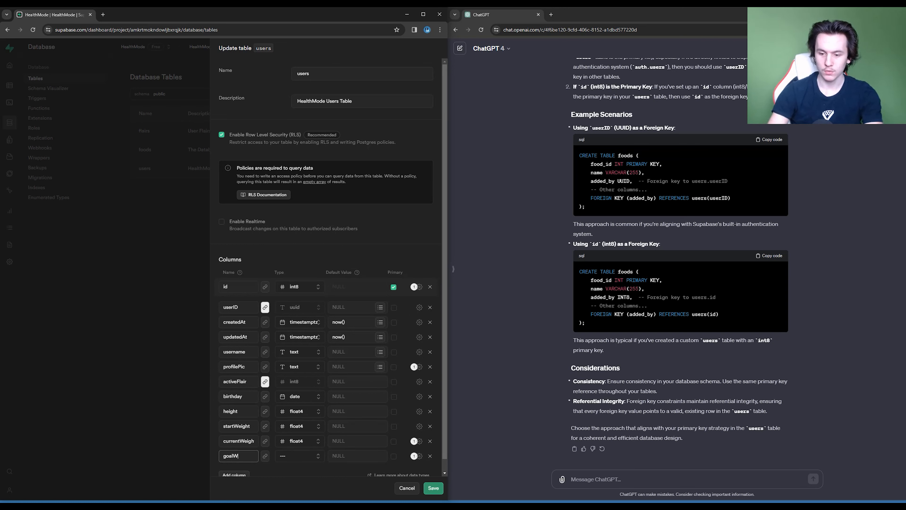
text(eight)
click(299, 456)
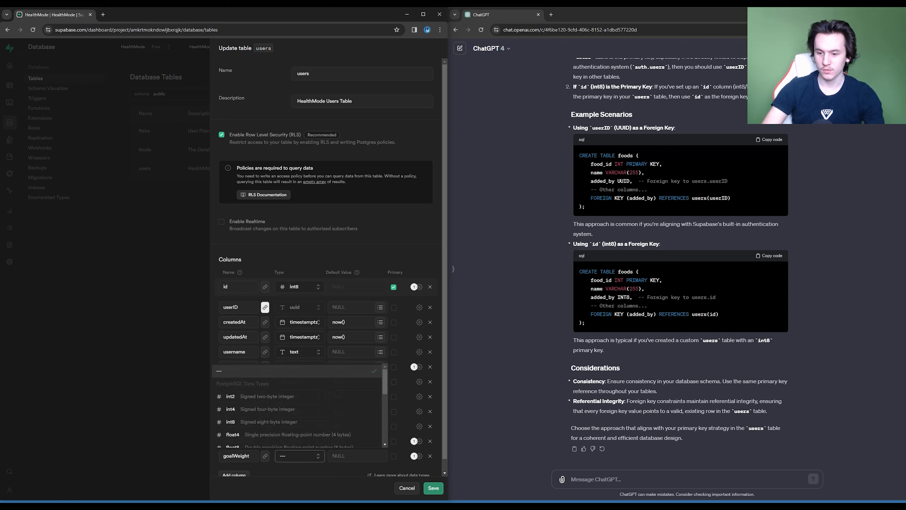
scroll(296, 414, down, 2)
click(285, 395)
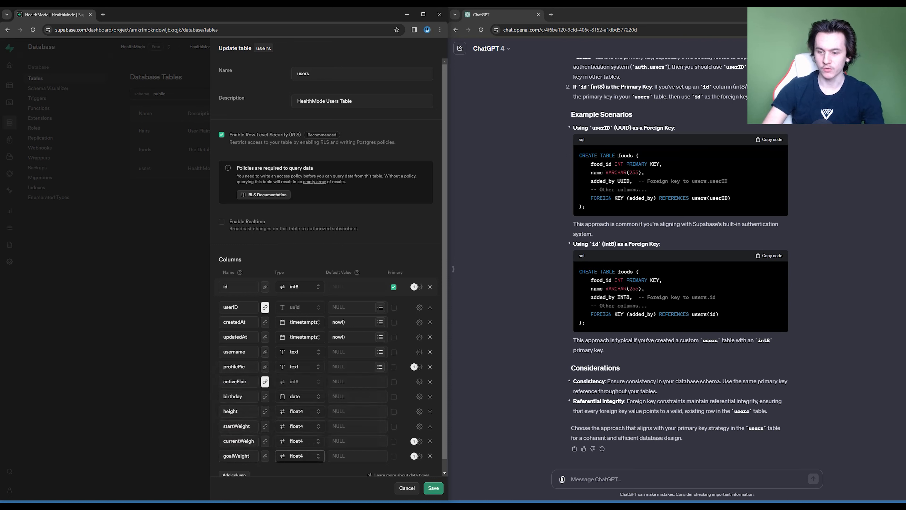
- Make the currentWeight and goalWeight columns of the users table non-nullable
scroll(325, 267, down, 1)
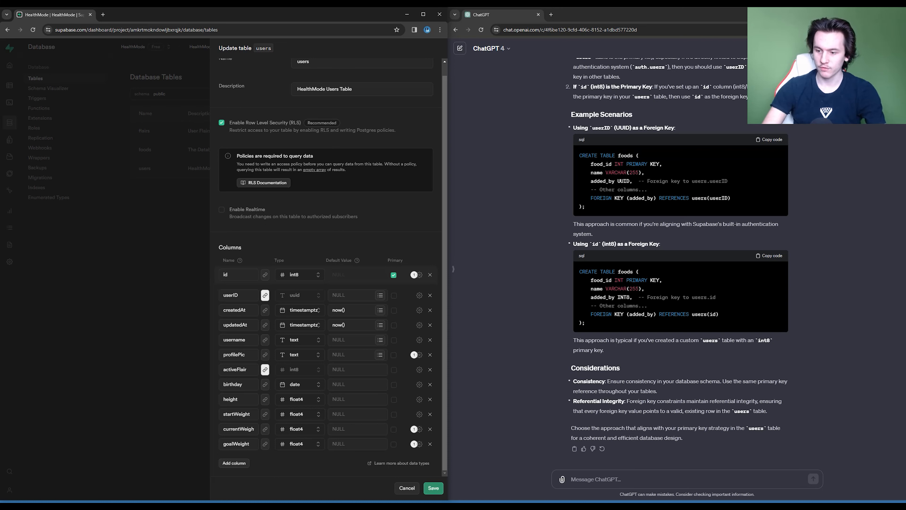
click(419, 428)
click(295, 327)
click(419, 444)
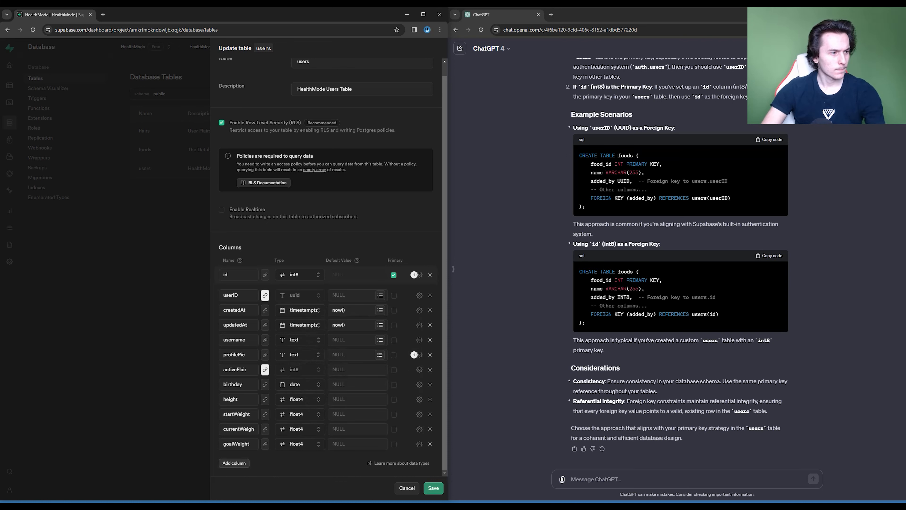
- Add a weightPlan column of type int2 to the users table and save the table
click(234, 463)
text(w)
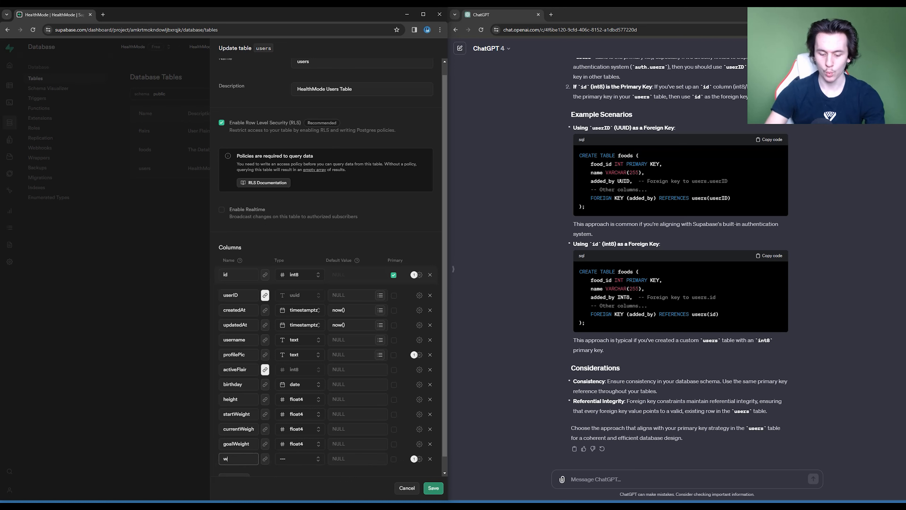
text(eightPlan)
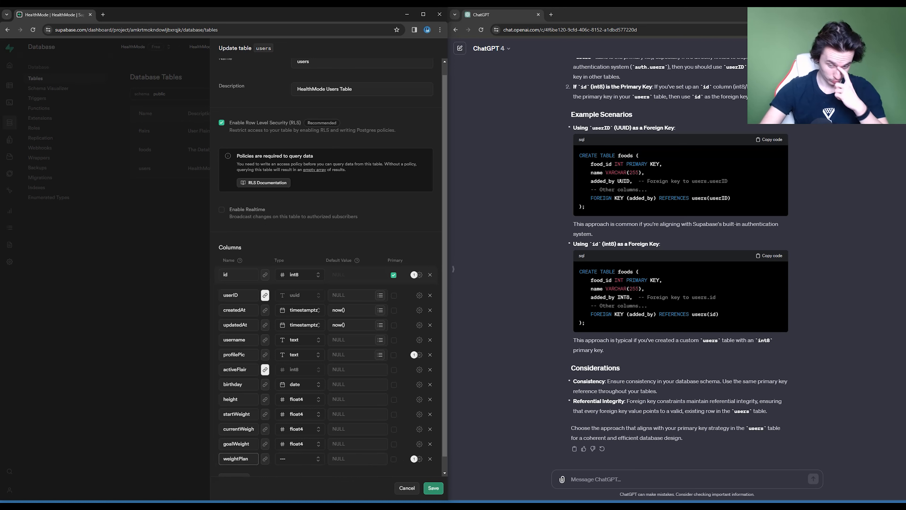
scroll(326, 266, down, 1)
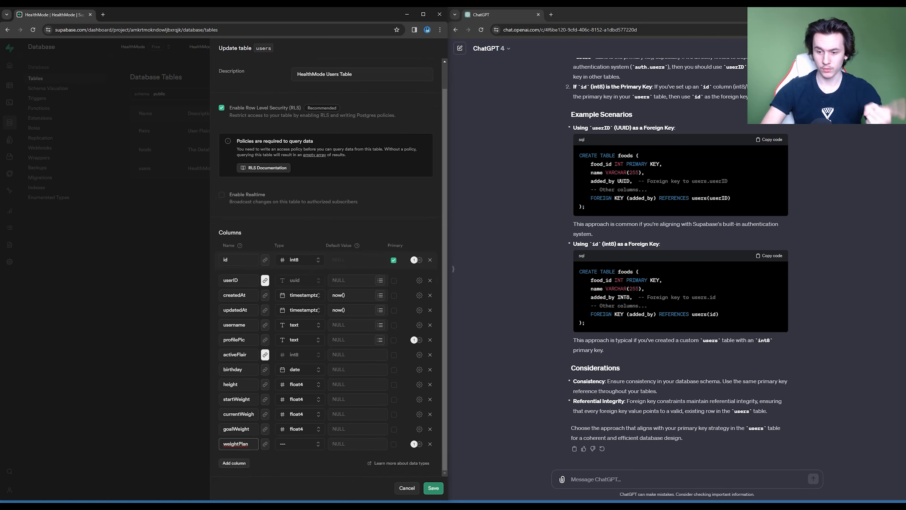
click(300, 443)
scroll(299, 393, down, 4)
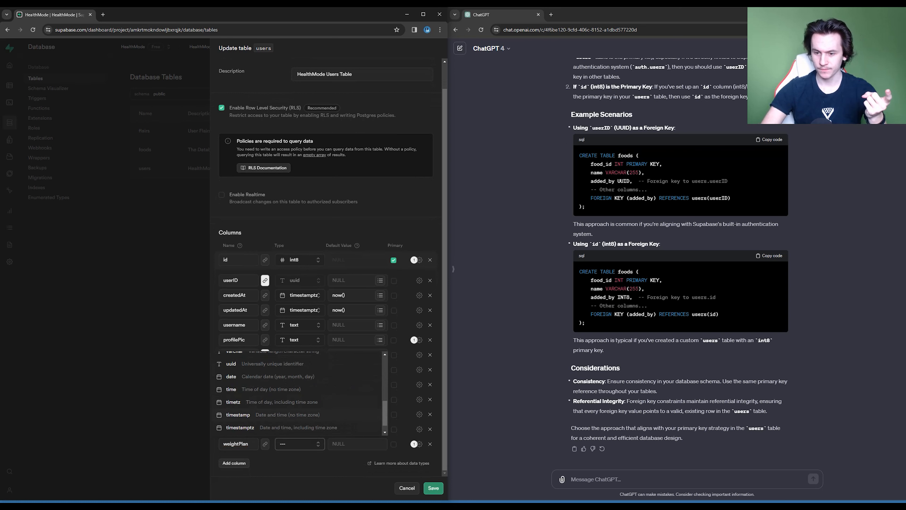
scroll(299, 393, up, 5)
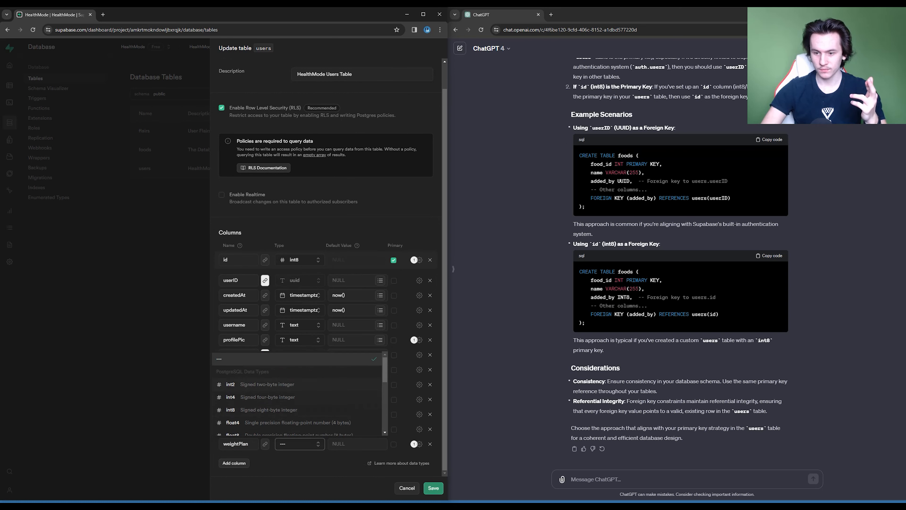
scroll(300, 394, down, 5)
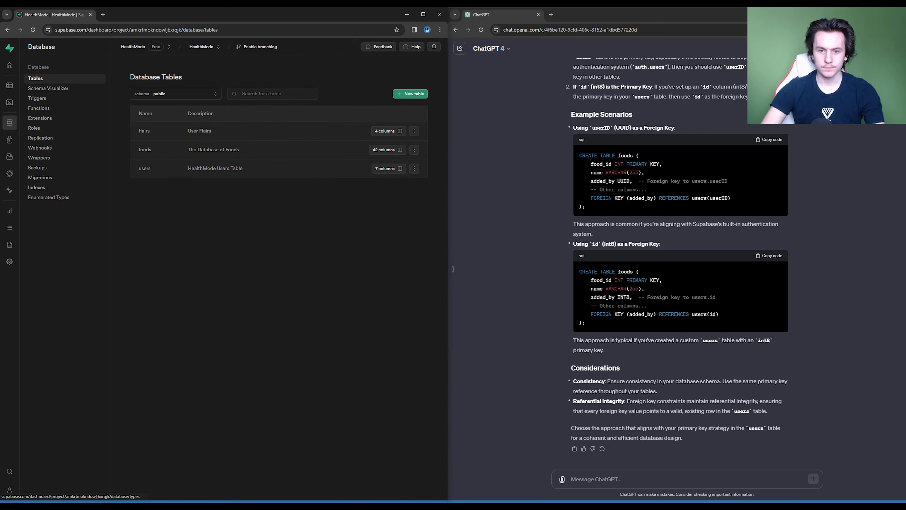
- Start a new enumerated type in the public schema and name it weightPlan
click(49, 197)
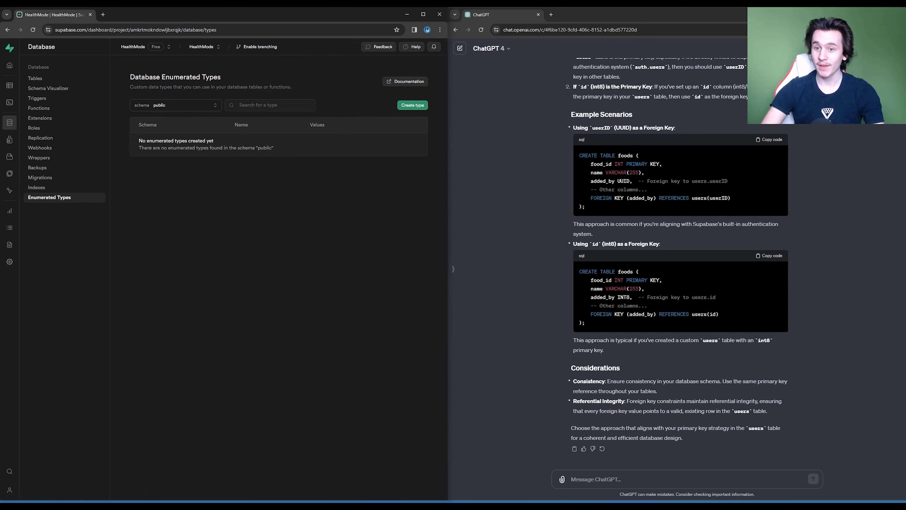
click(412, 105)
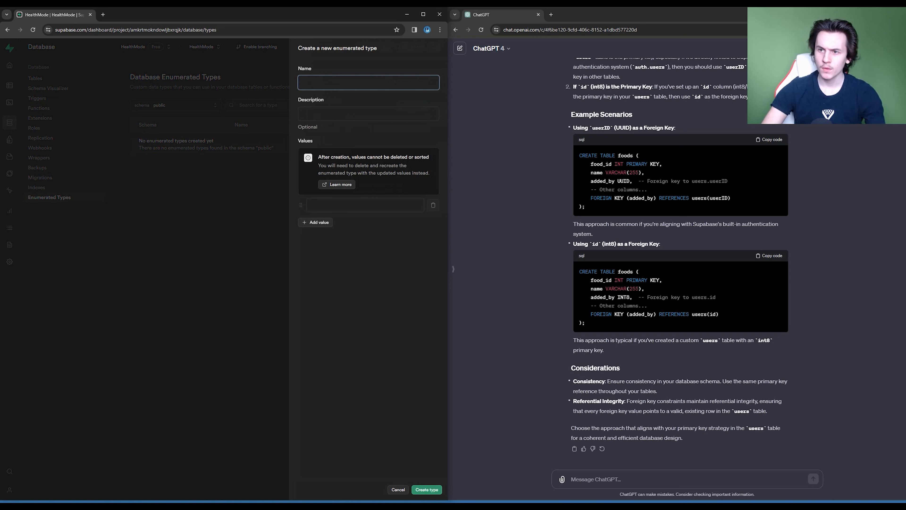
click(353, 101)
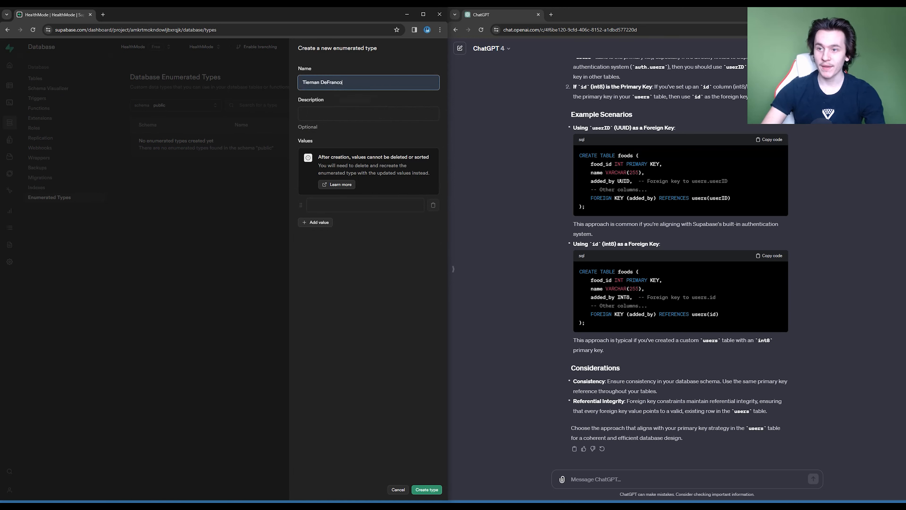
drag(343, 82, 300, 82)
key(BackSpace)
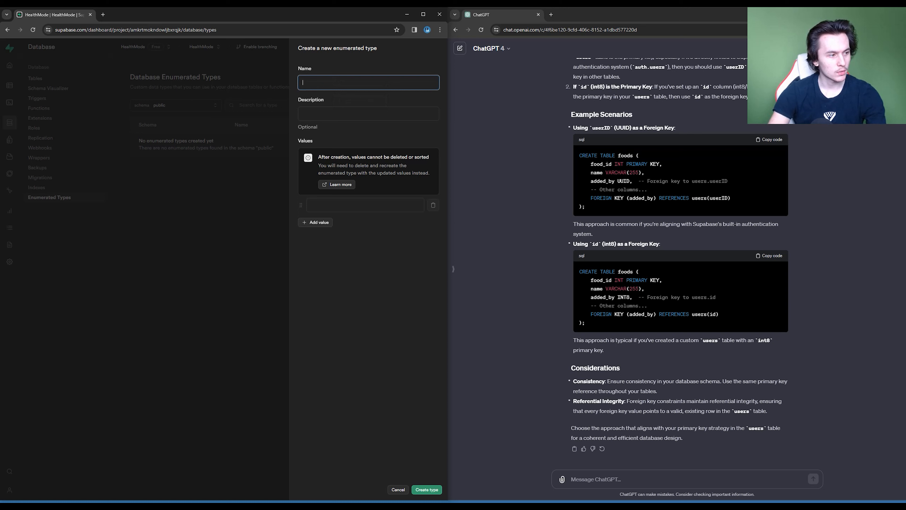
text(weightPlan)
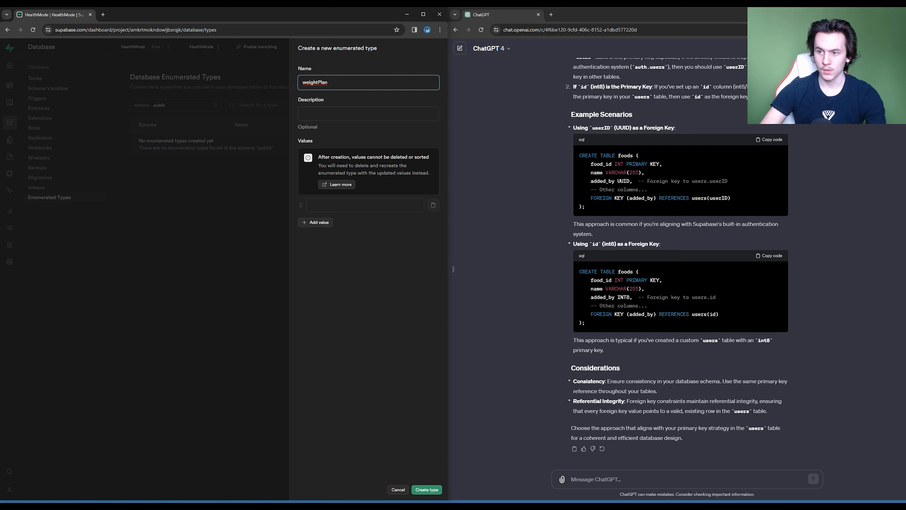
- Set the enumerated type's description to "Lose Maintain Gain"
key(Tab)
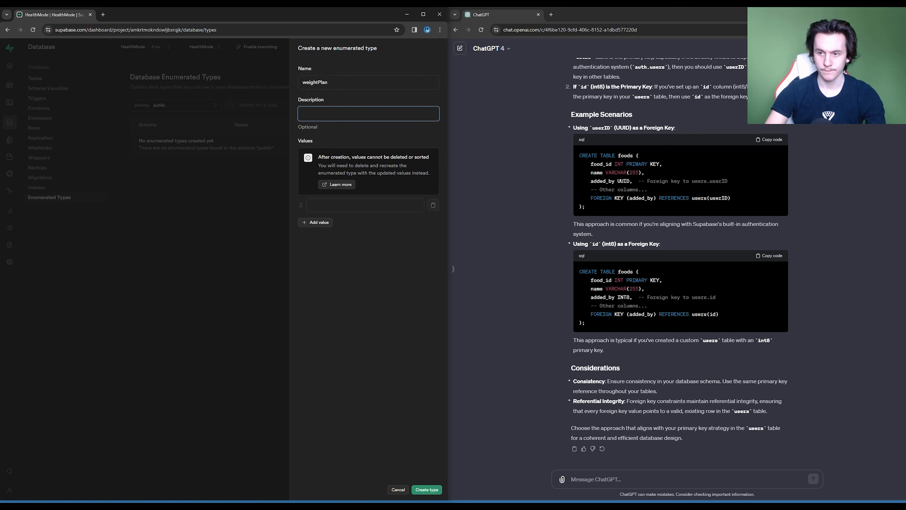
text(Gain Maint)
key(ctrl+a)
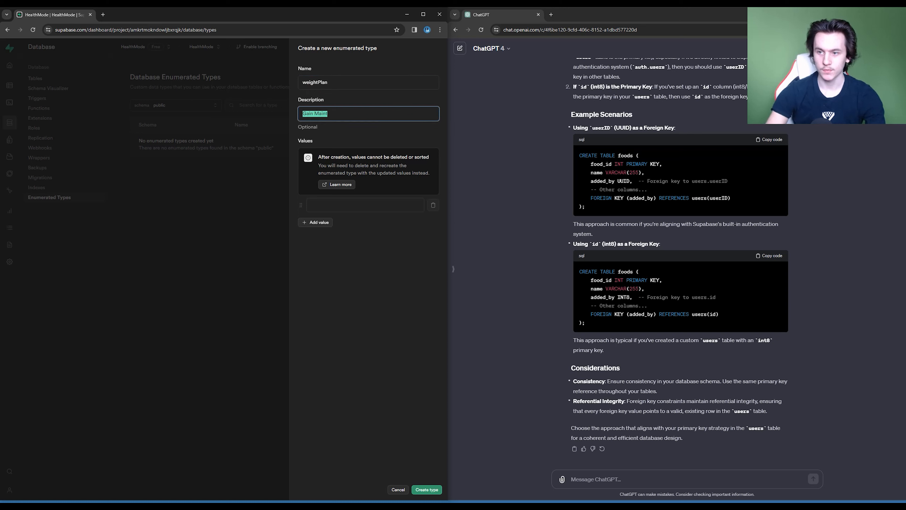
text(Lose Maintain G)
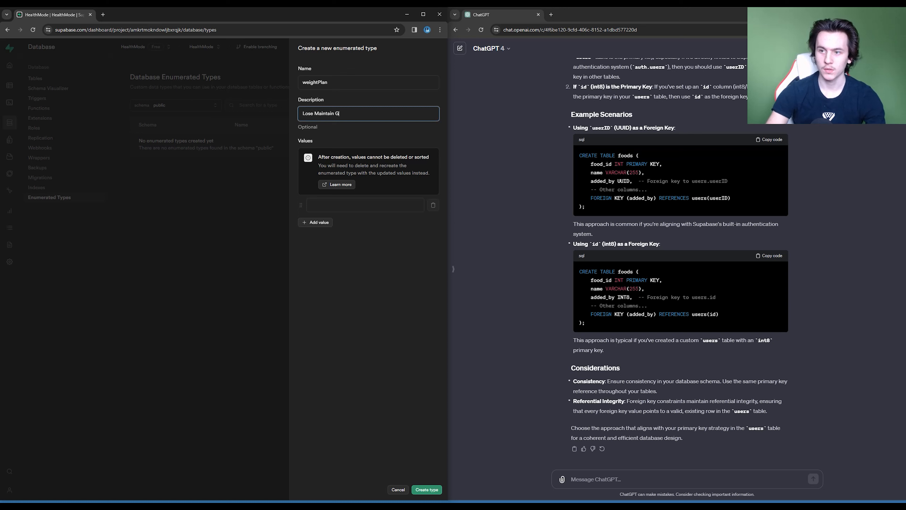
text(ai)
key(Tab)
key(Tab)
key(Tab)
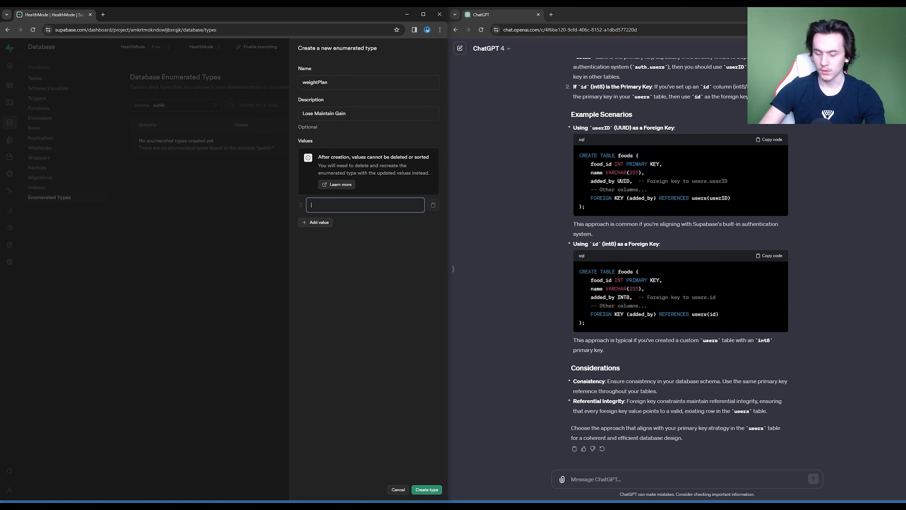
- Give the enumerated type the values Lose, Maintain and Gain, and create it
text(Lose)
key(Return)
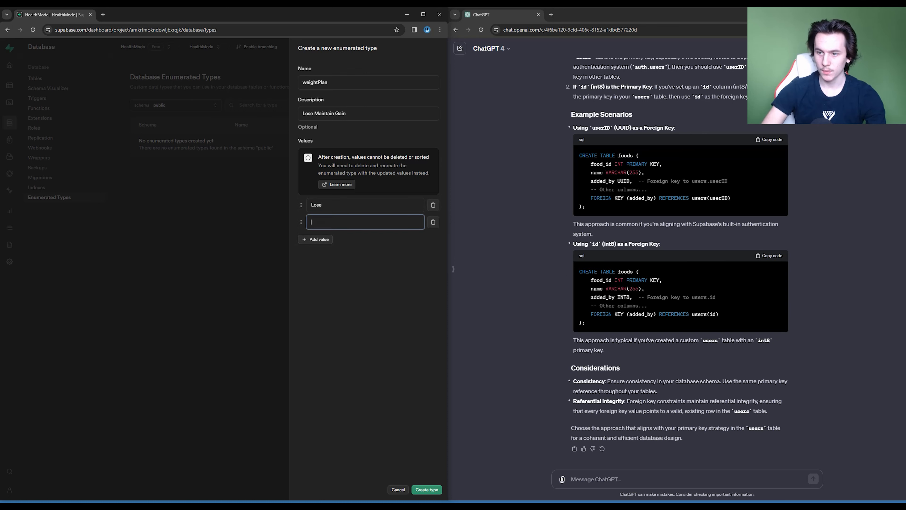
text(Maintain)
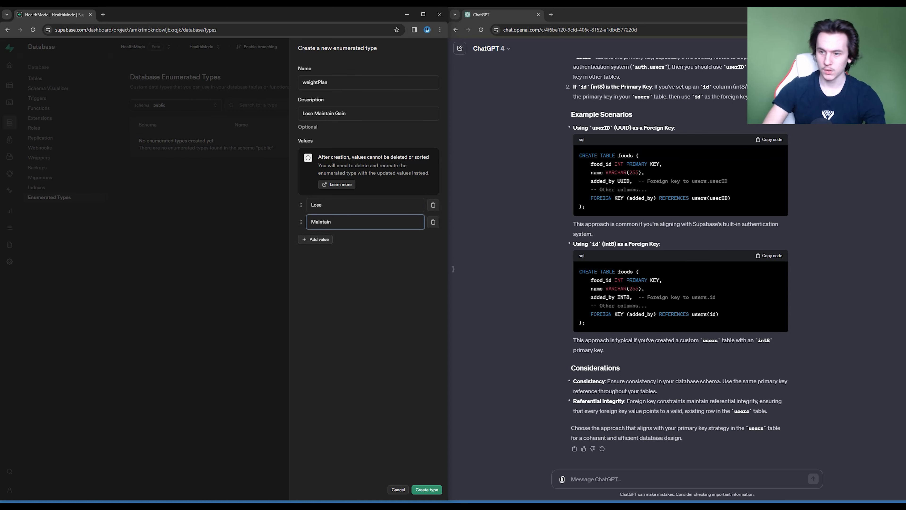
key(Return)
text(Gain)
key(Tab)
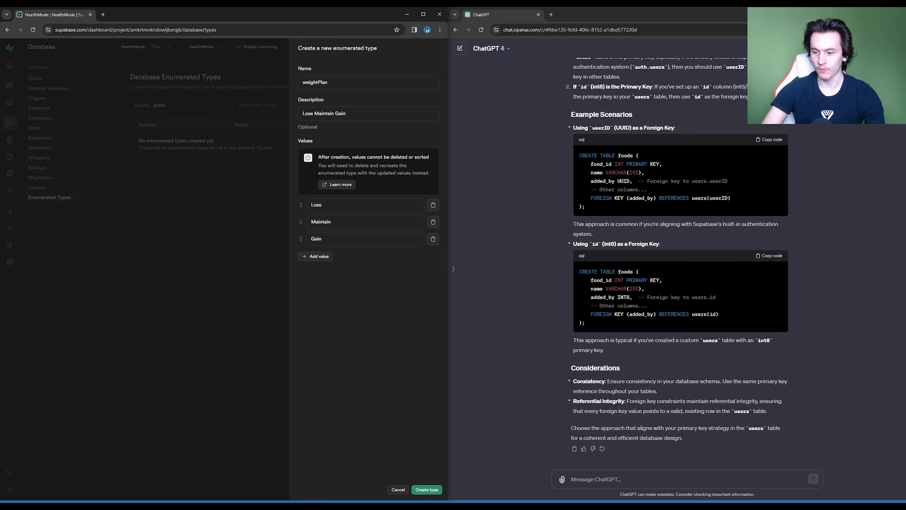
click(427, 489)
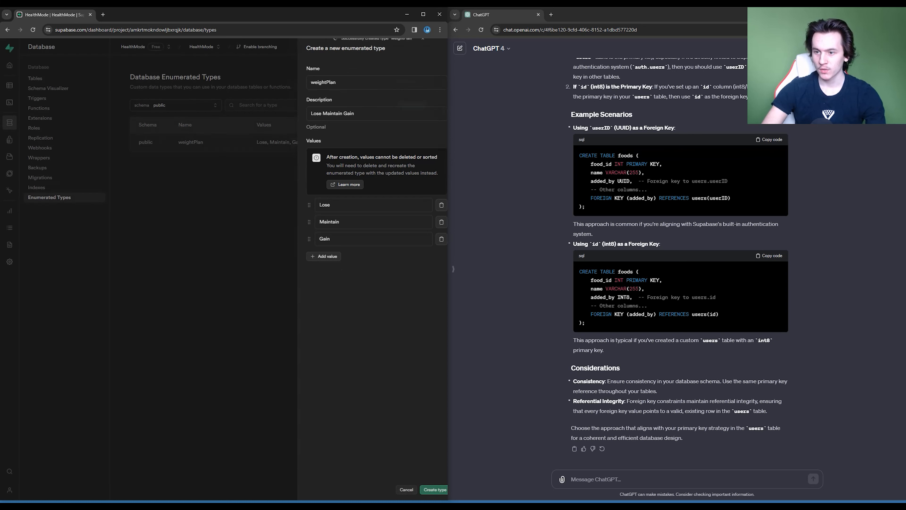
- Reopen the users table for editing, set the weightPlan column's type to the weightPlan enum and make it non-nullable
click(35, 79)
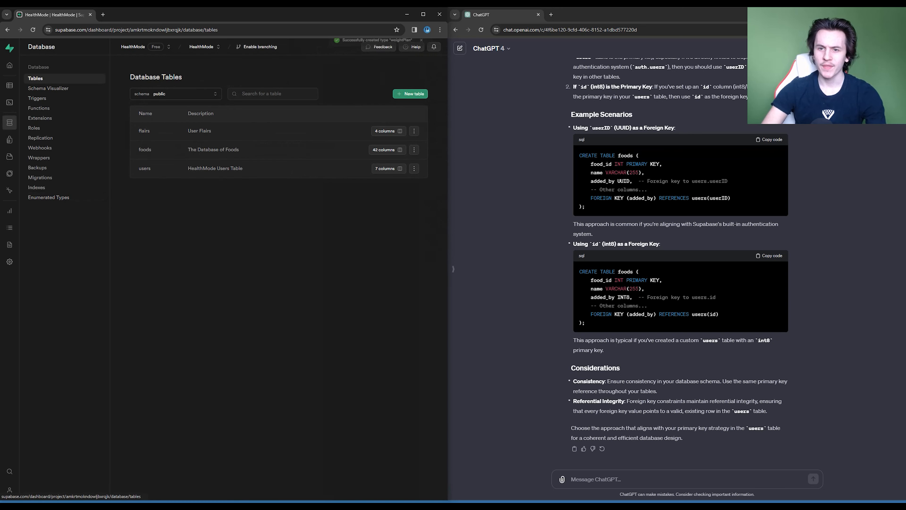
click(414, 168)
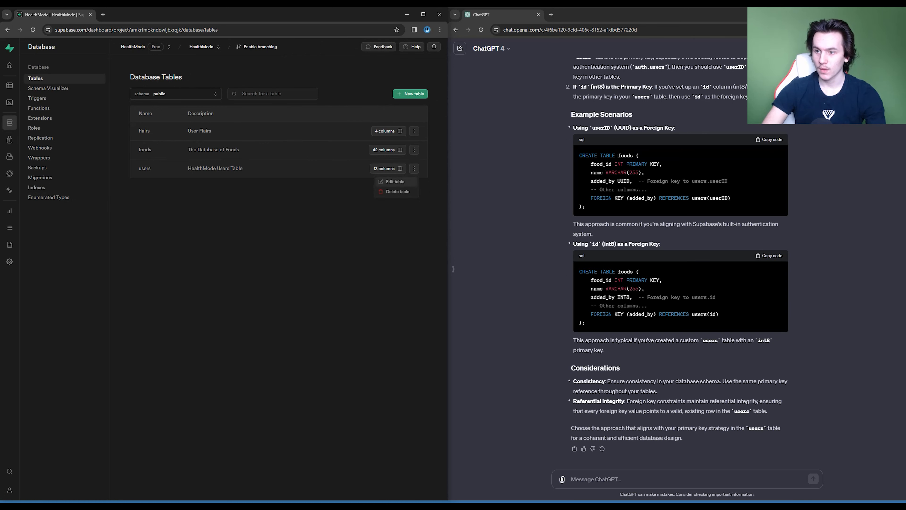
click(395, 180)
scroll(332, 268, down, 1)
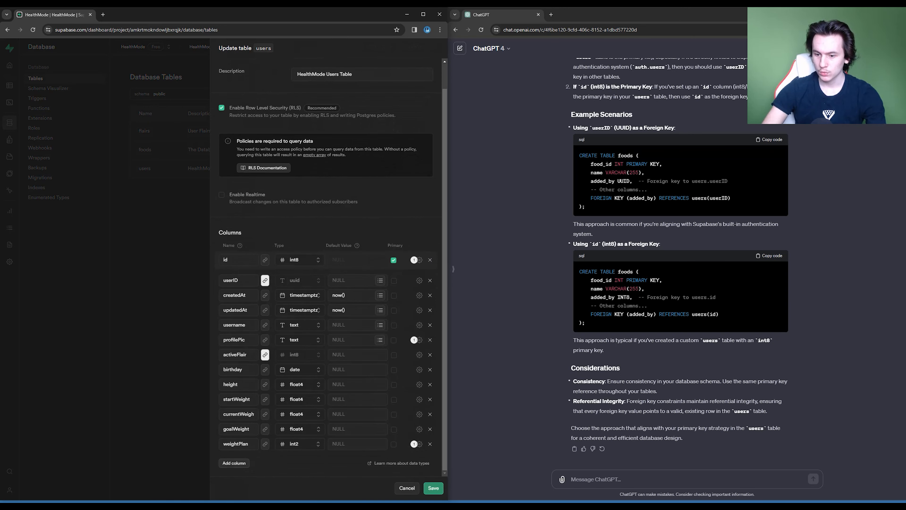
click(300, 443)
click(281, 381)
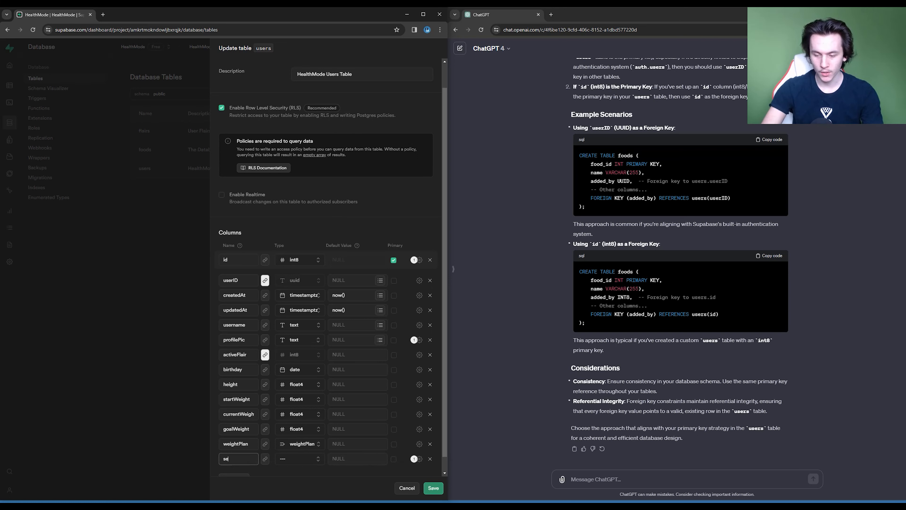
- Add a sex column to the users table and look through the data types for a suitable one
click(299, 459)
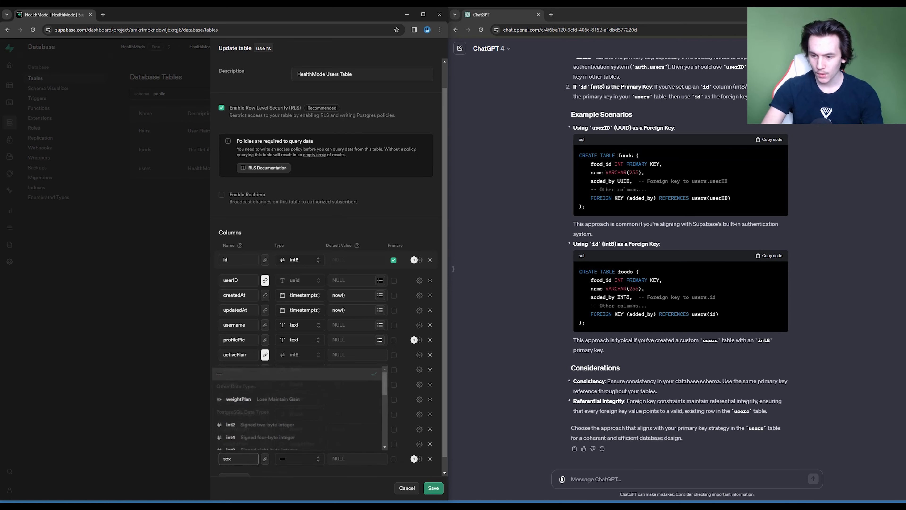
scroll(300, 407, down, 5)
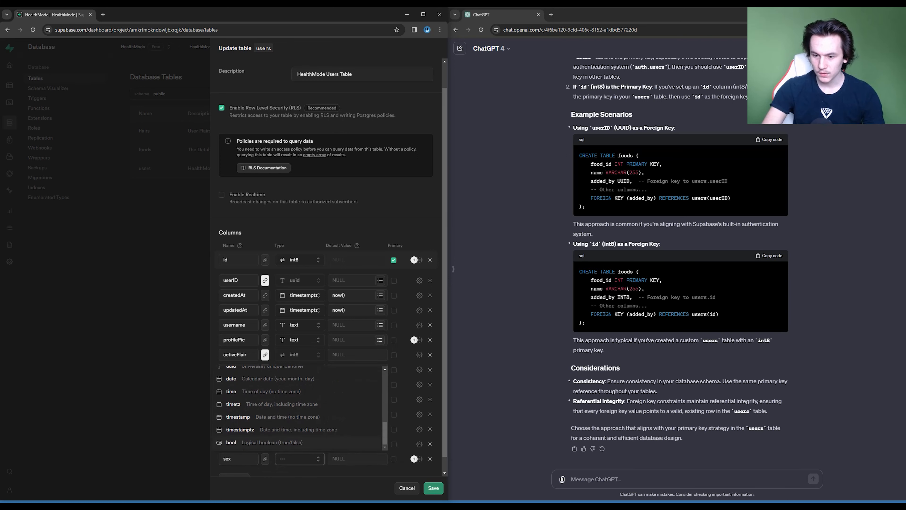
key(Escape)
key(Escape)
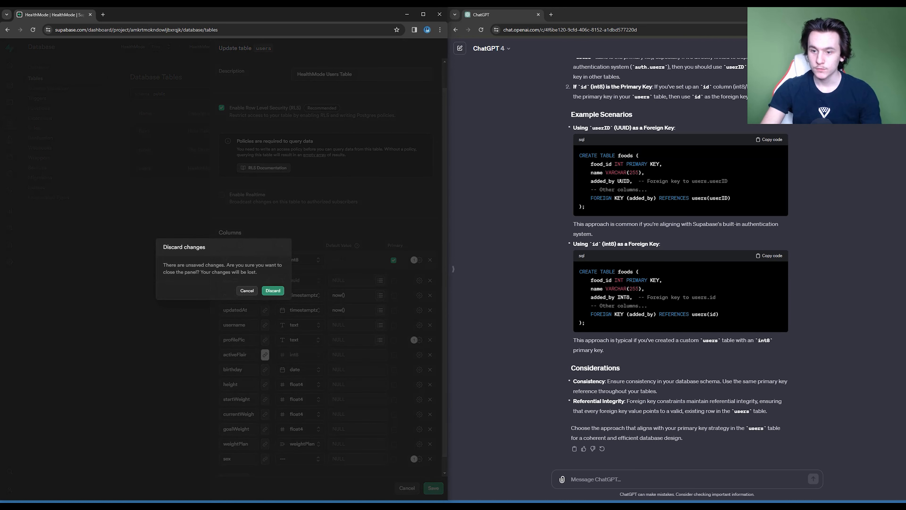
- Keep the pending changes, remove the untyped sex column and save the users table
click(246, 290)
click(433, 488)
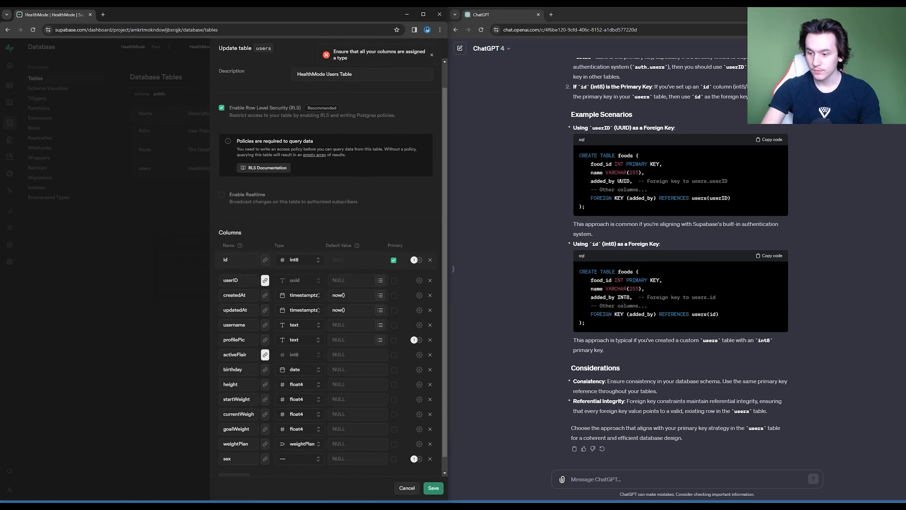
click(429, 459)
click(433, 487)
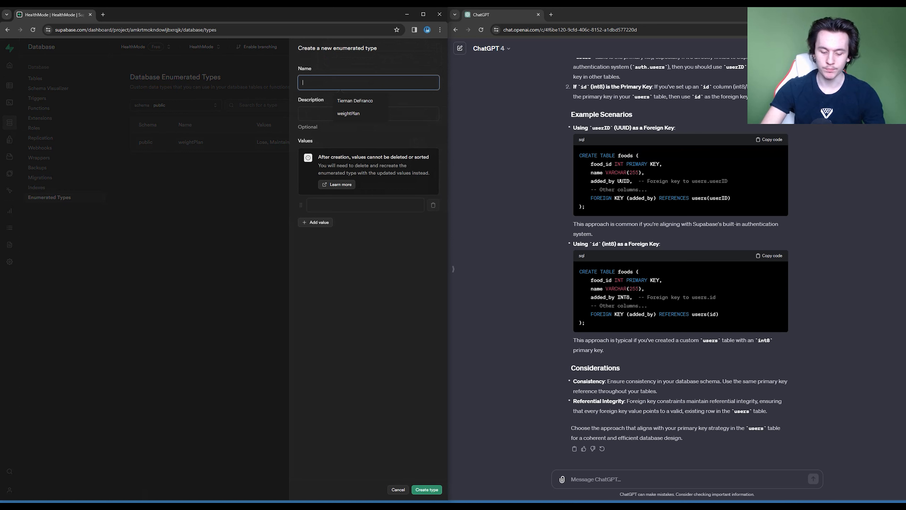
- Name the new enumerated type sex and describe it as Male or Female
text(sex)
key(Tab)
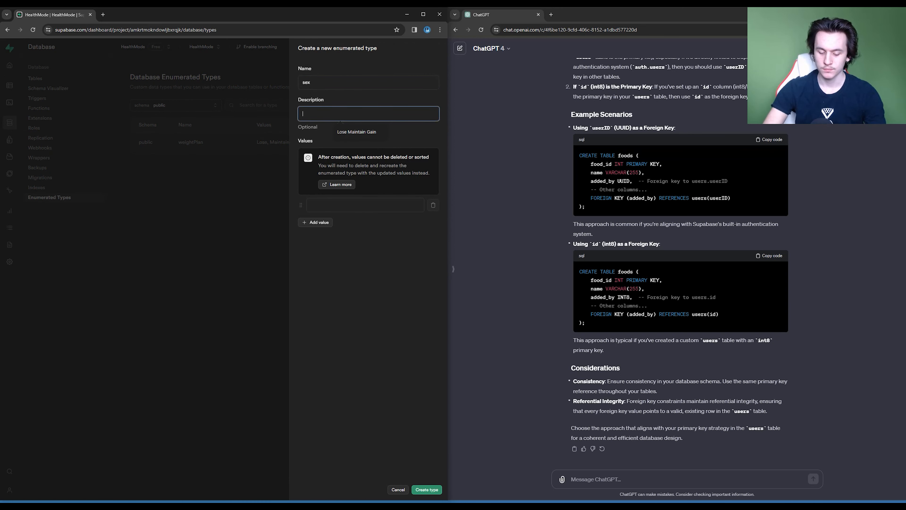
text(Male or Fe)
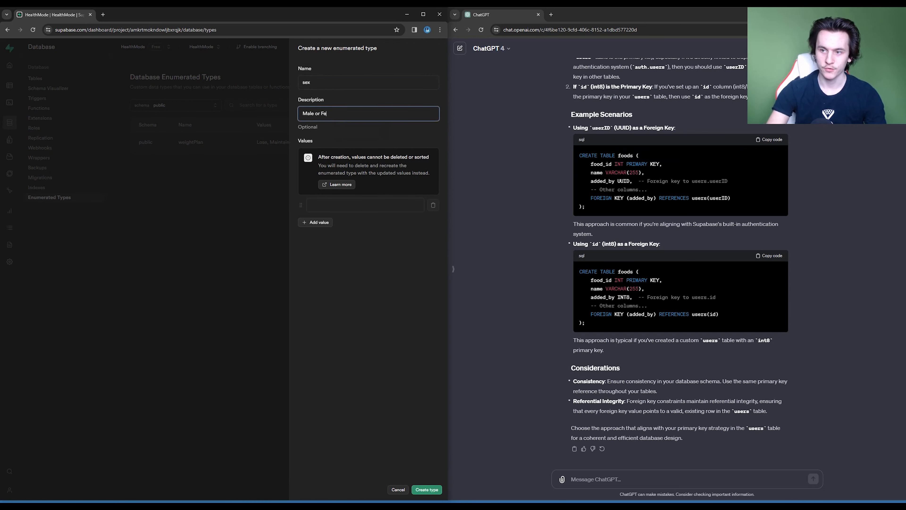
text(male)
key(Tab)
key(Tab)
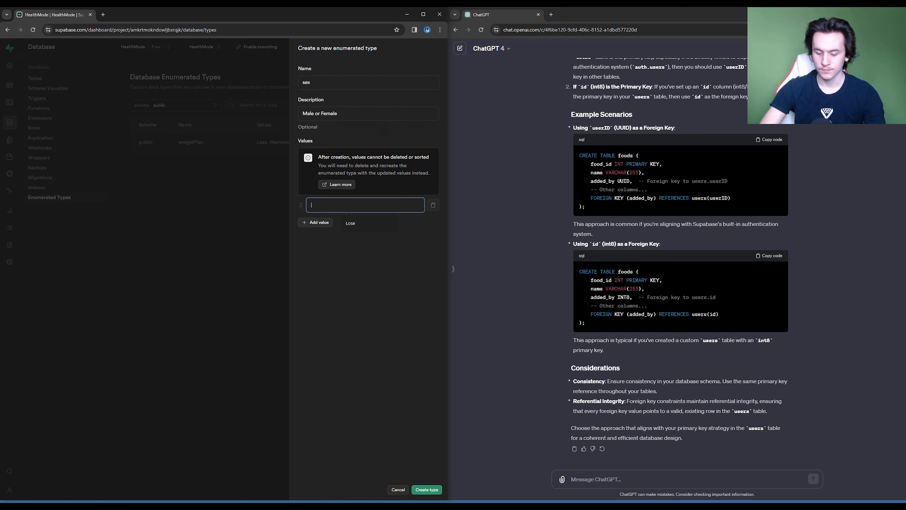
- Give the sex type the values Male and Female, and create it
text(Male)
key(Return)
text(Fe)
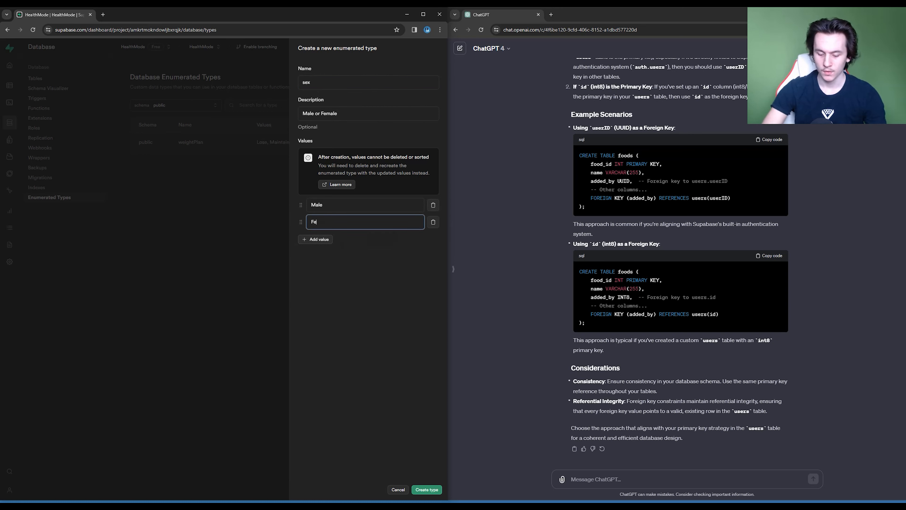
text(male)
key(Tab)
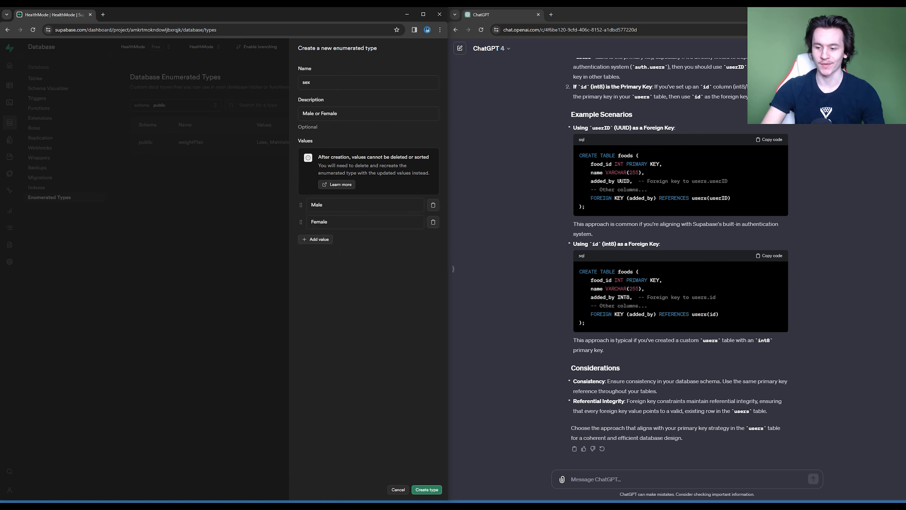
click(427, 489)
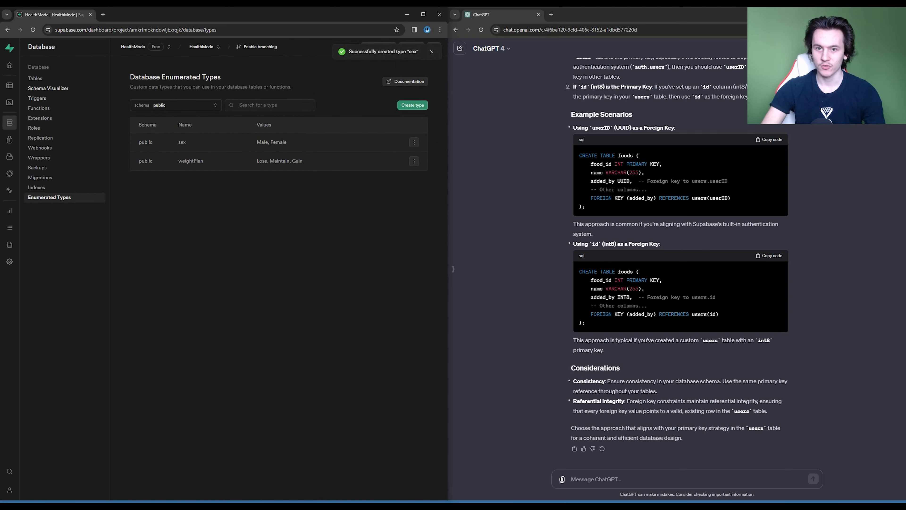
- Open the users table for editing and set the weightPlan column's type to the weightPlan enum
click(35, 78)
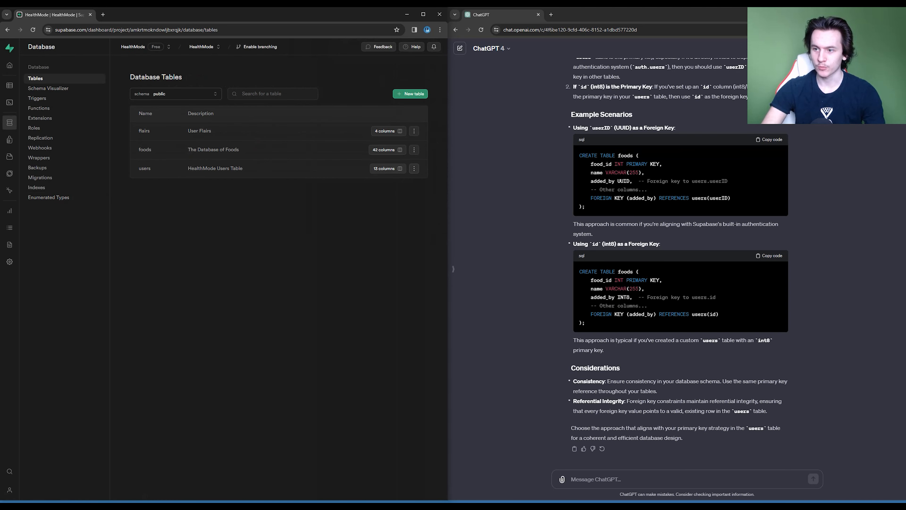
click(414, 168)
click(396, 182)
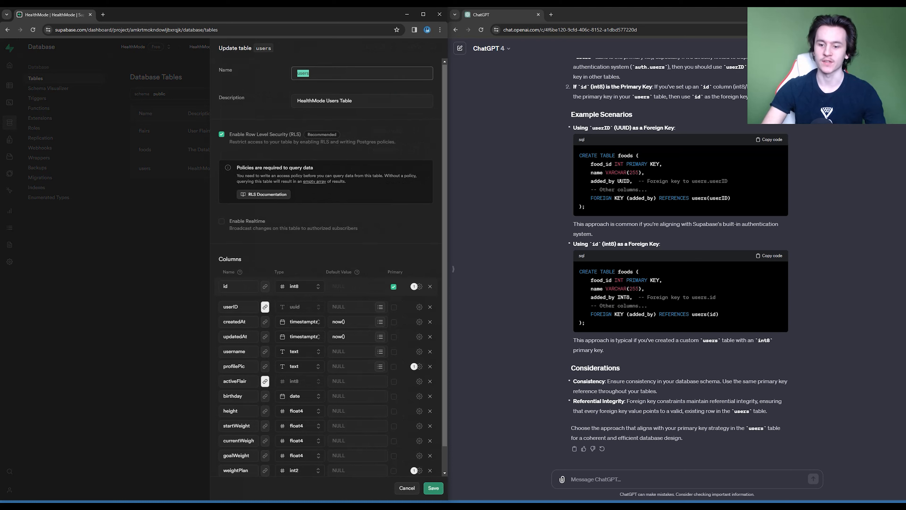
scroll(411, 381, down, 1)
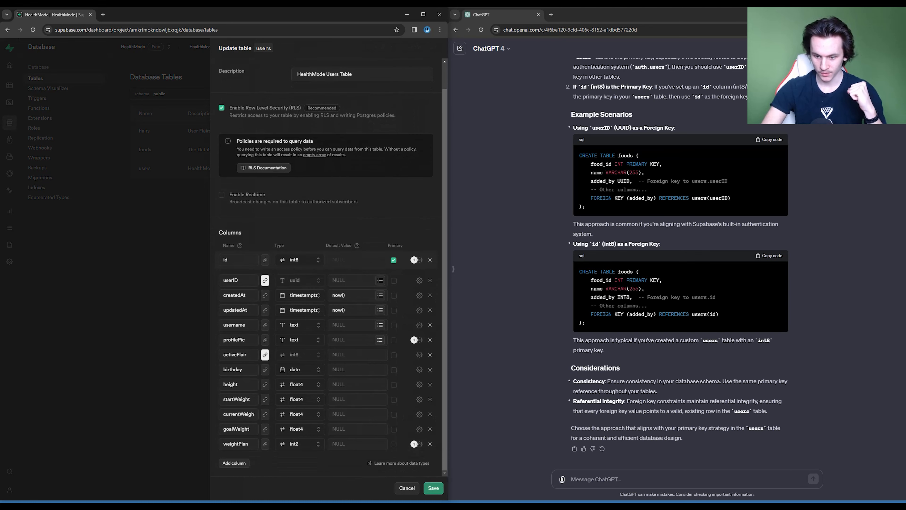
click(299, 444)
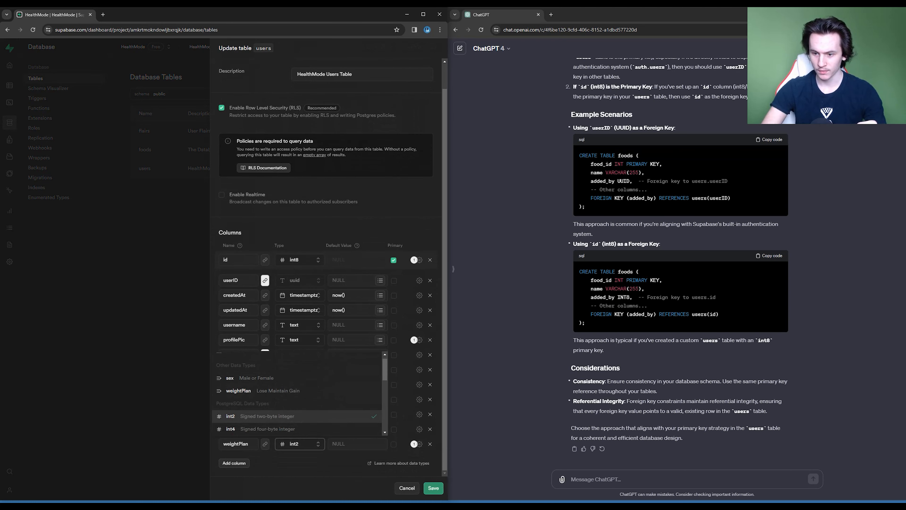
click(238, 390)
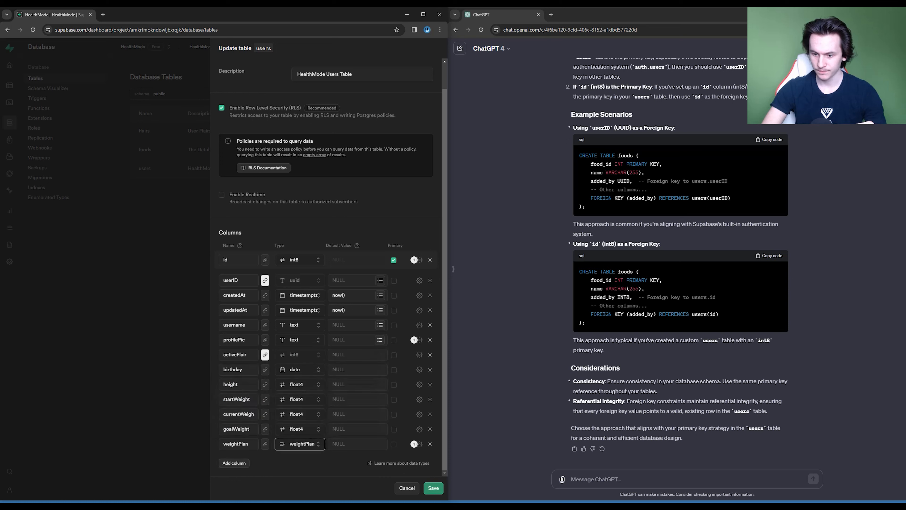
- Set the weightPlan column's default to Maintain and add a sex column of type sex with the default Male
click(234, 462)
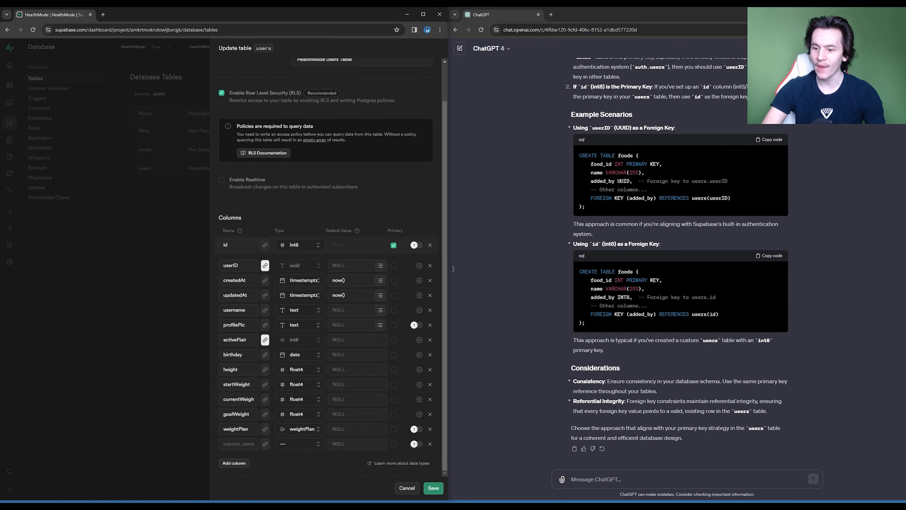
click(354, 429)
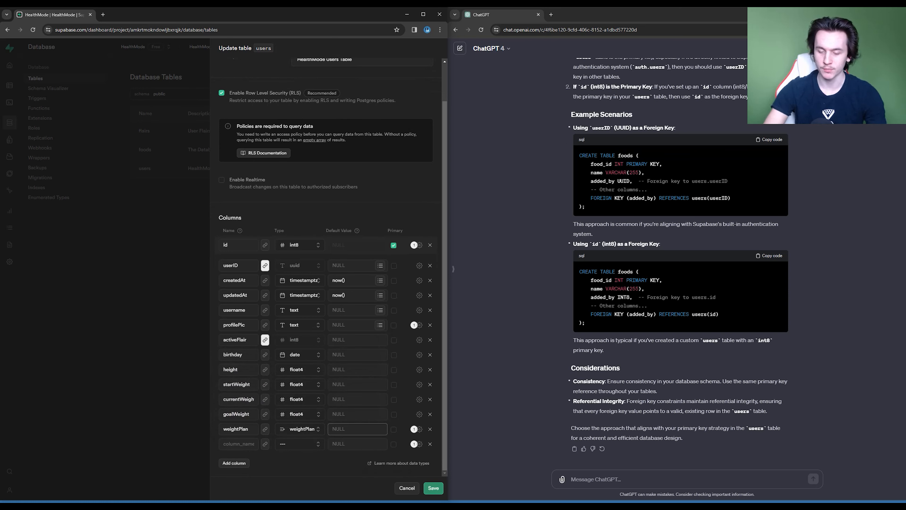
text(Maintain)
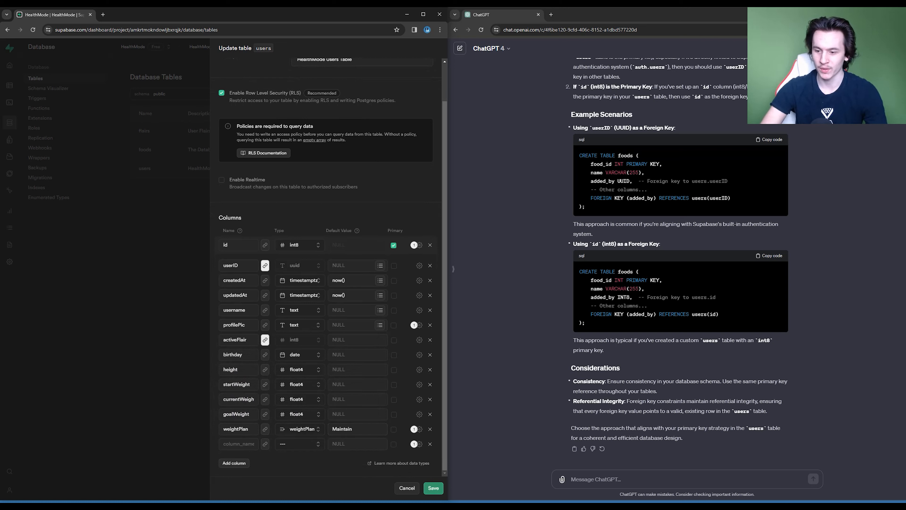
text(sex)
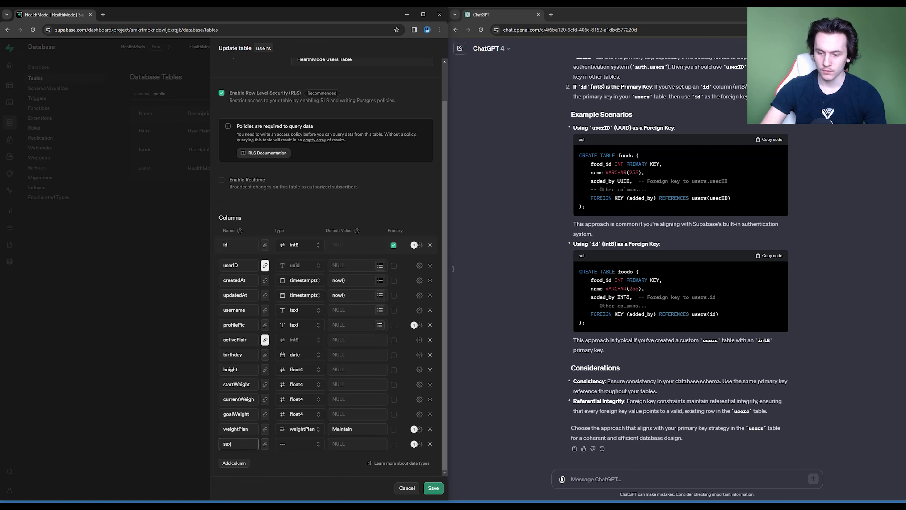
click(300, 443)
click(274, 379)
click(357, 444)
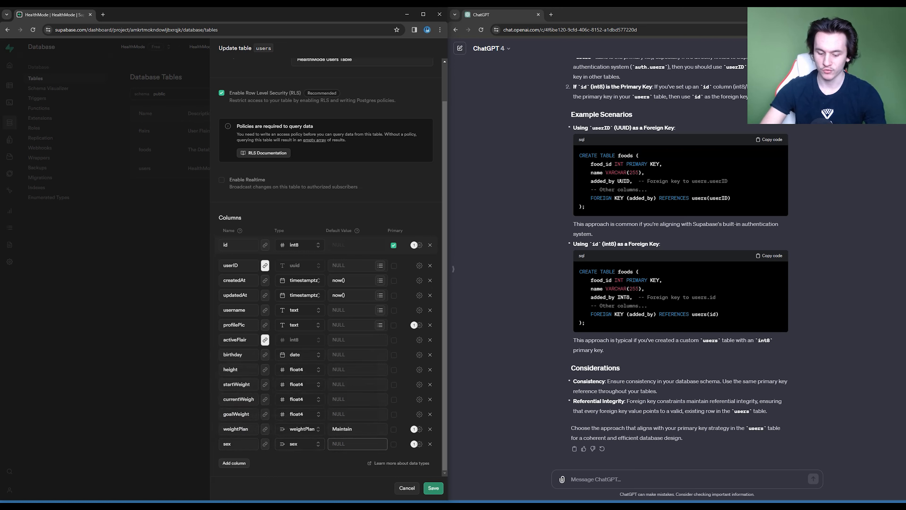
text(Male)
key(Tab)
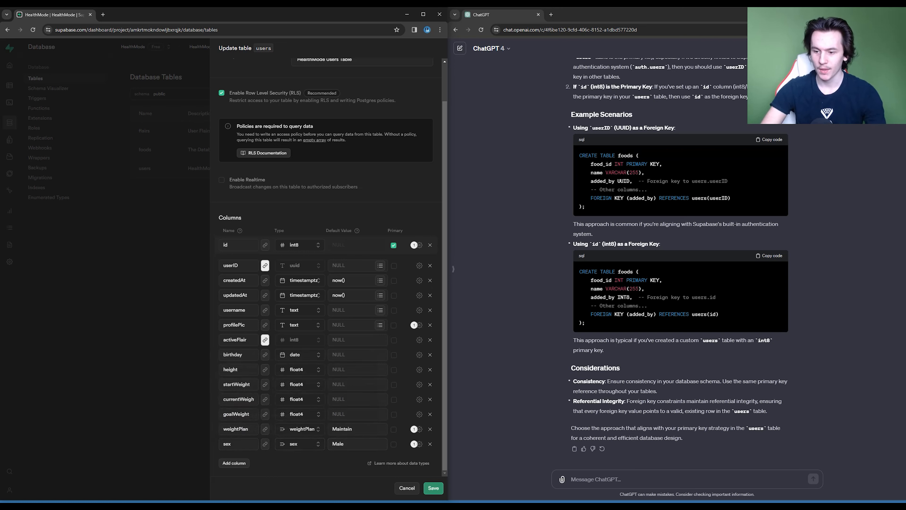
- Clear the default values of the weightPlan and sex columns and save the users table
click(420, 428)
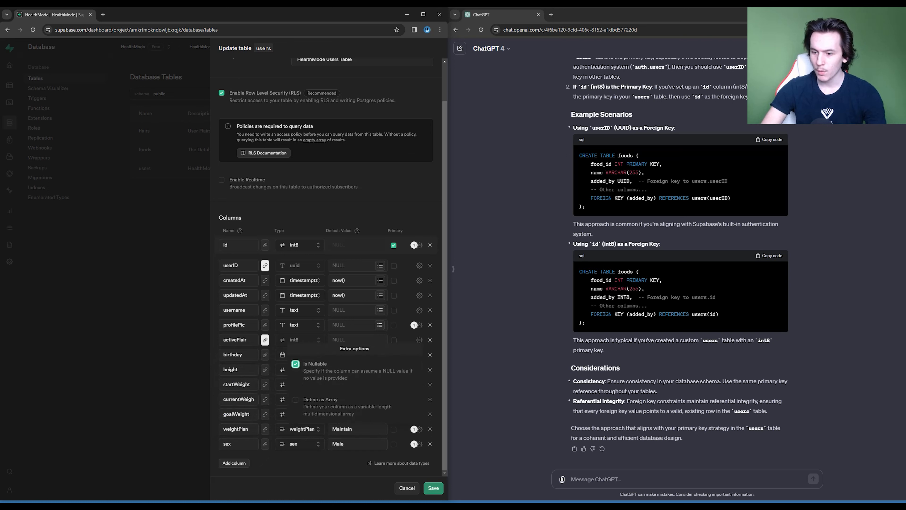
click(420, 429)
drag(353, 429, 331, 443)
key(BackSpace)
key(BackSpace)
key(Tab)
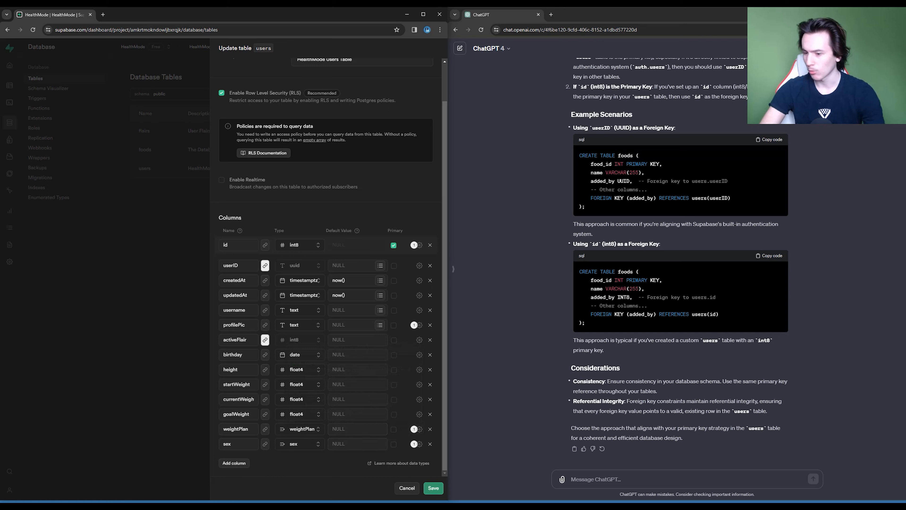
click(434, 487)
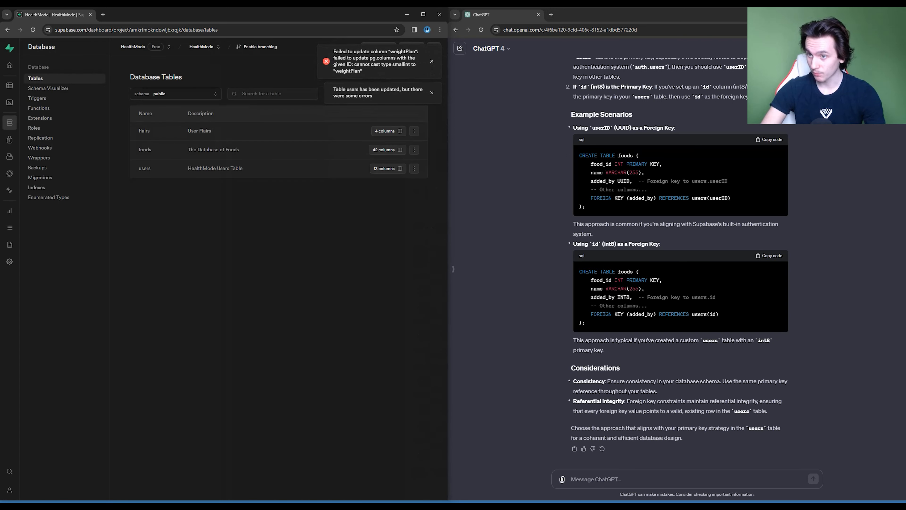
- Reopen the users table for editing, remove the int2 weightPlan column and save the table
click(414, 168)
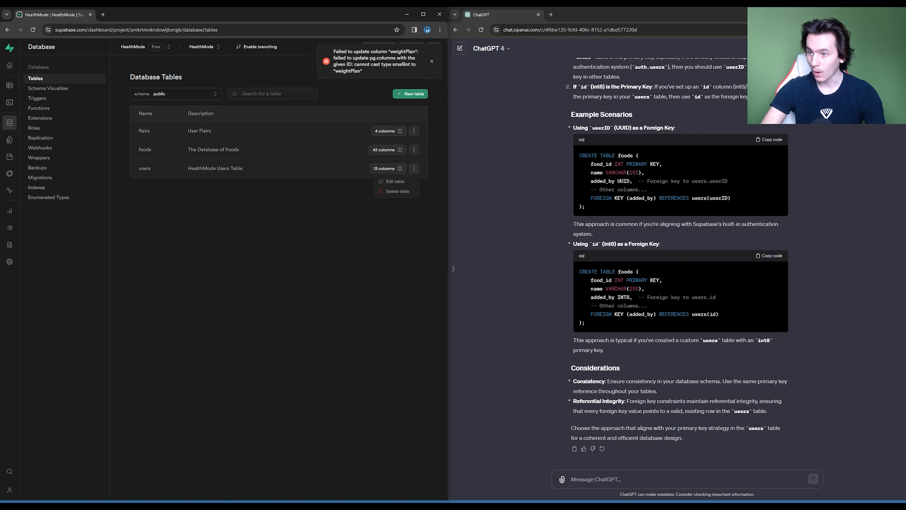
click(395, 181)
scroll(332, 269, down, 1)
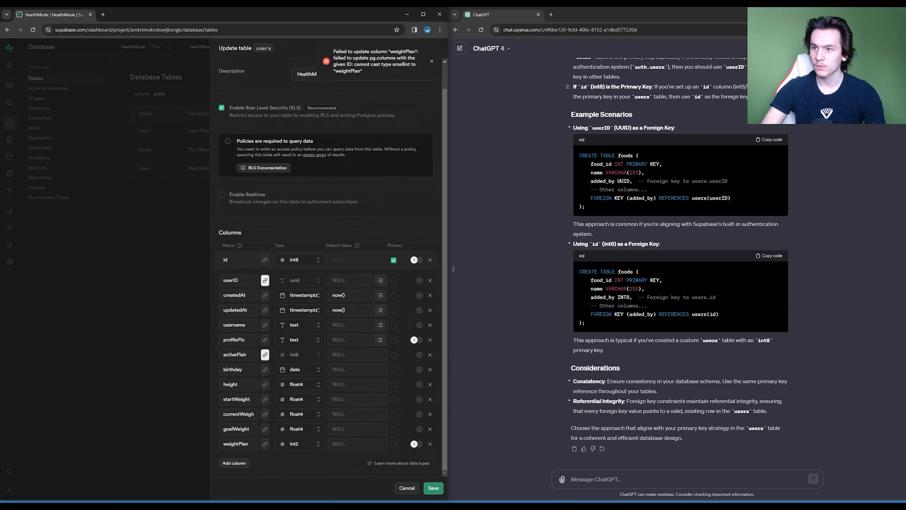
click(432, 61)
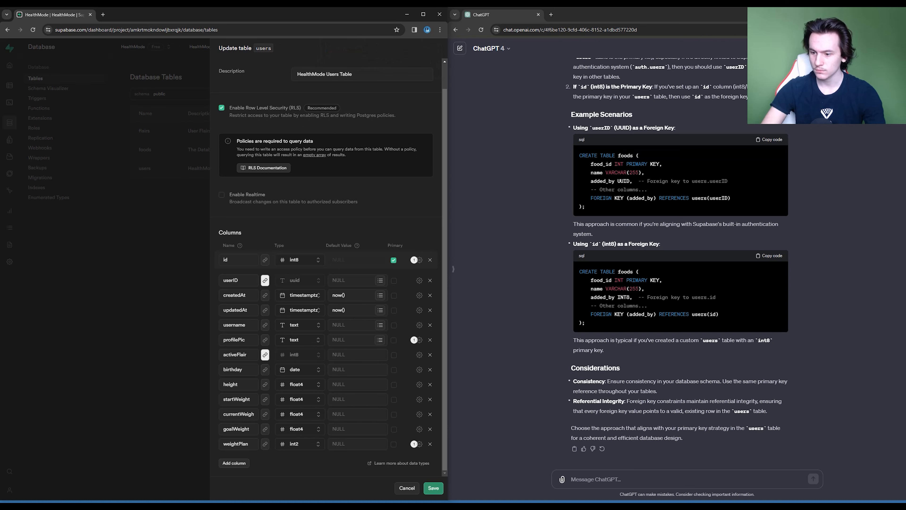
click(429, 444)
click(433, 487)
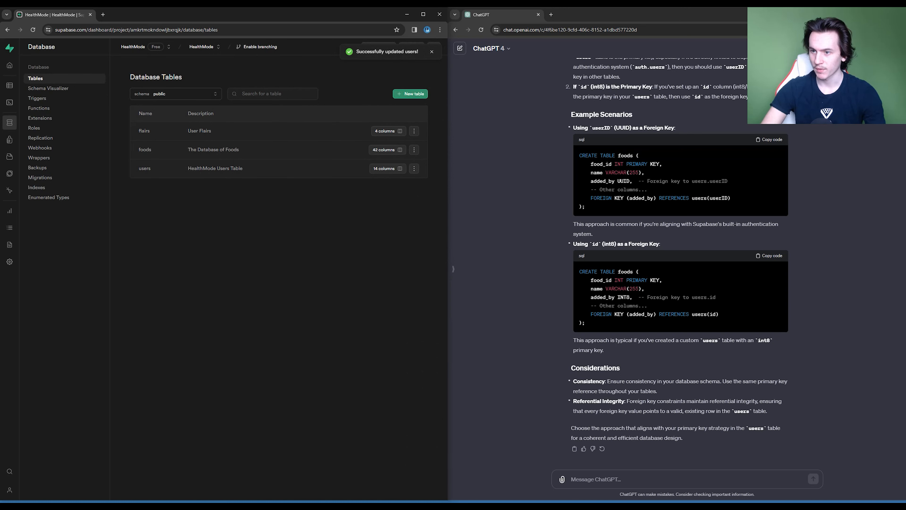
- Try to remove the weightPlan column from the users table again, and discard the edit
click(414, 168)
click(396, 181)
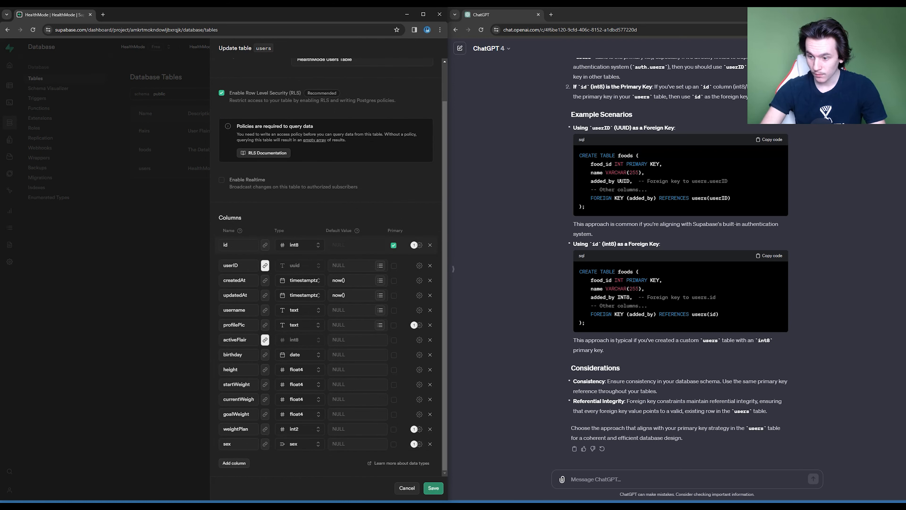
click(430, 429)
click(433, 488)
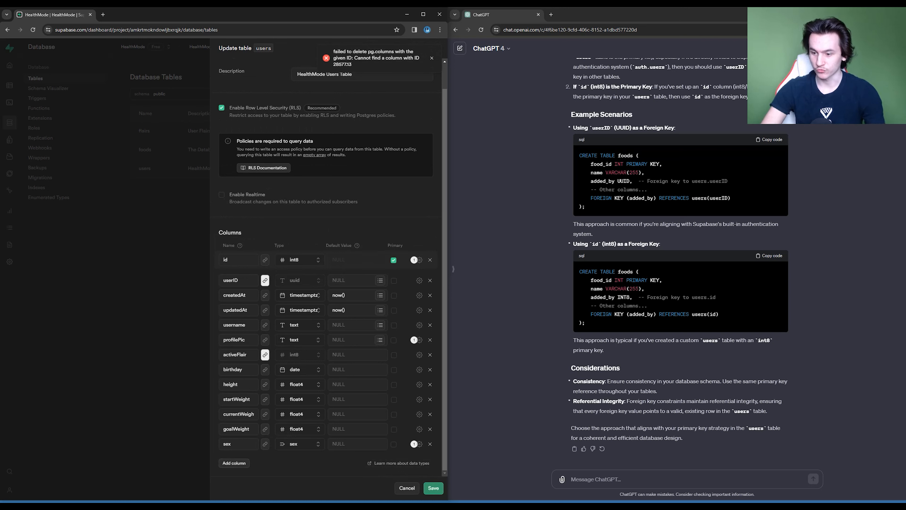
click(407, 487)
click(273, 291)
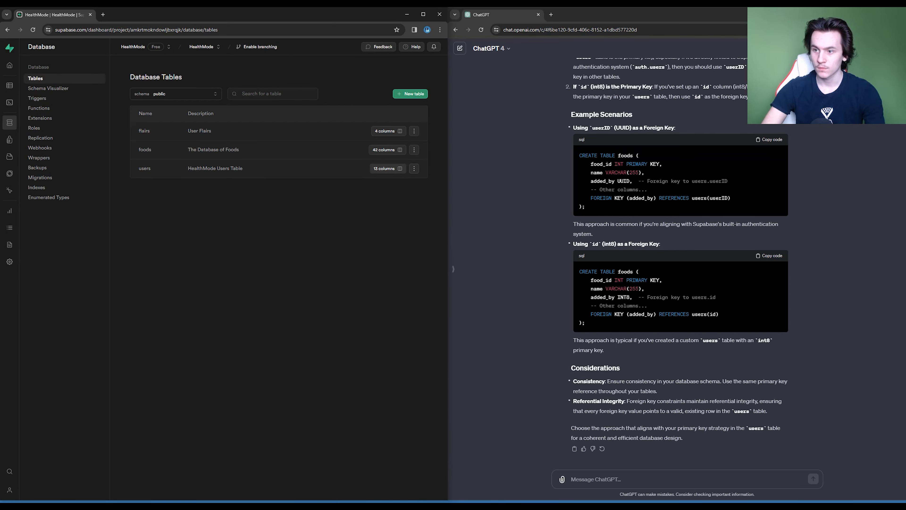
- Open the users table's column list and check the data types offered for goalWeight, leaving the column editor without saving
click(388, 169)
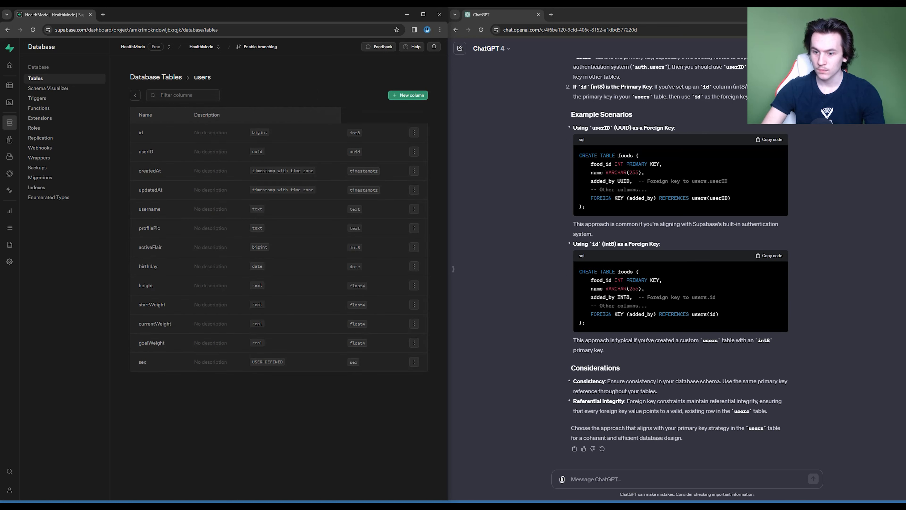
click(414, 342)
click(394, 357)
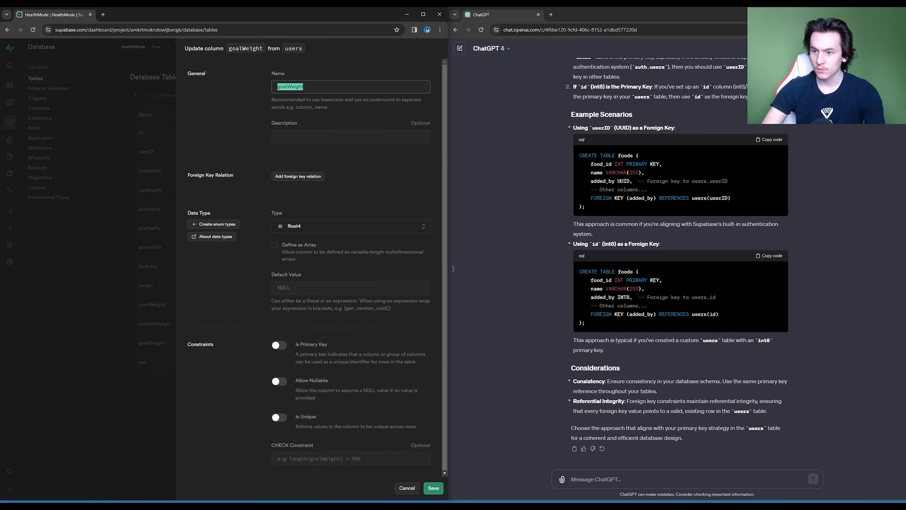
click(351, 226)
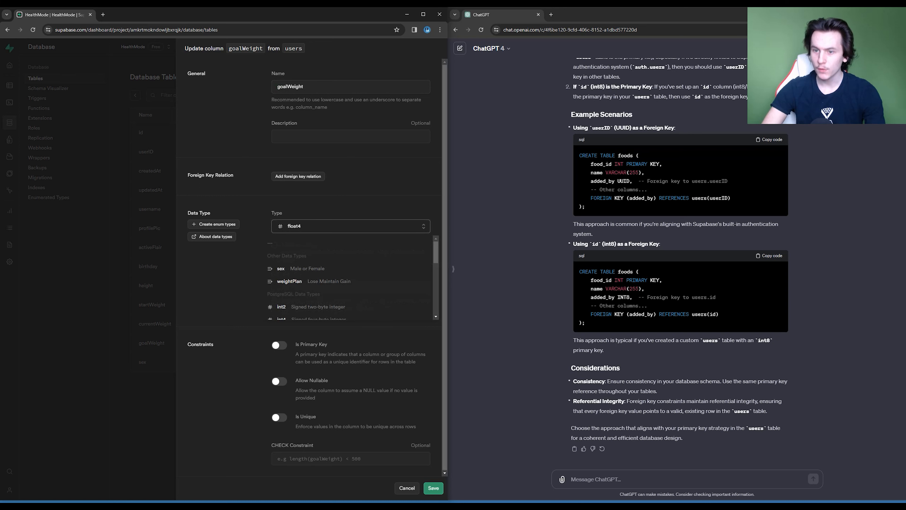
click(351, 225)
click(350, 226)
click(351, 226)
click(406, 488)
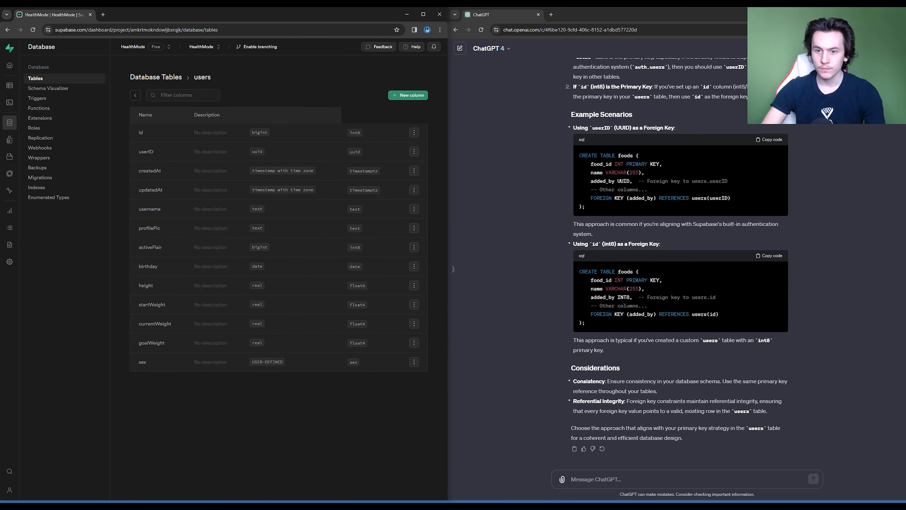
- Add a column named weightPlan with the weightPlan enumerated type to the users table and save it
click(408, 95)
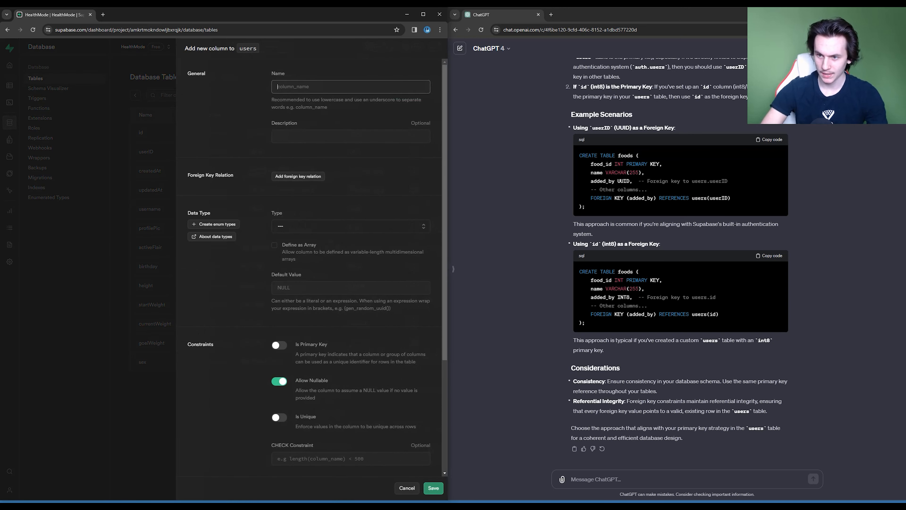
click(350, 226)
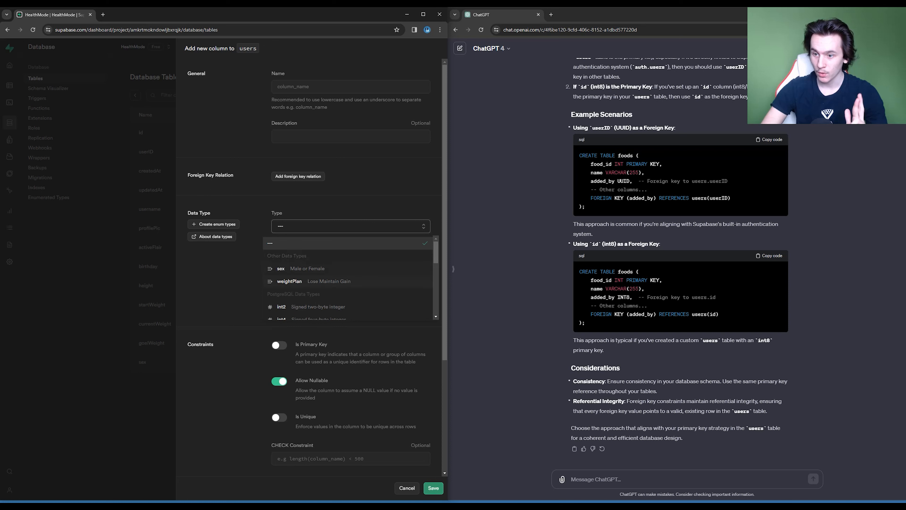
click(303, 281)
click(350, 87)
text(weightPlan)
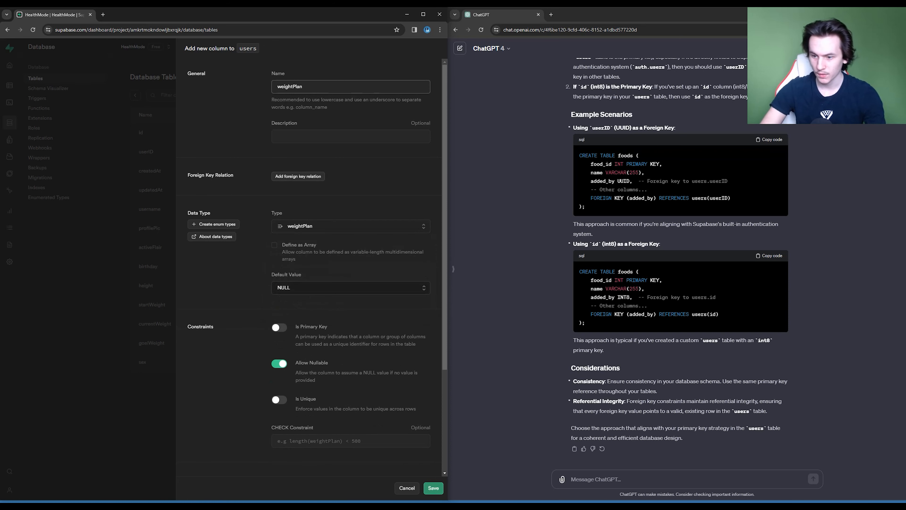
scroll(310, 271, down, 2)
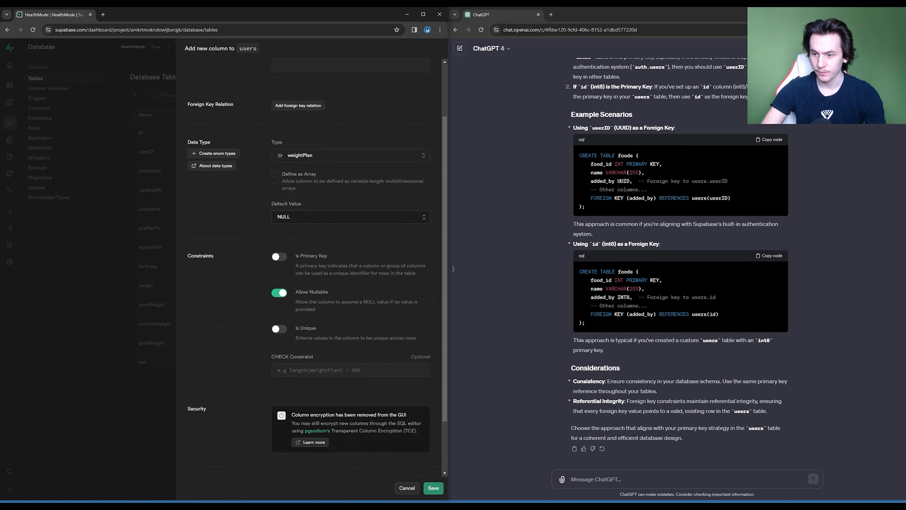
scroll(310, 272, down, 2)
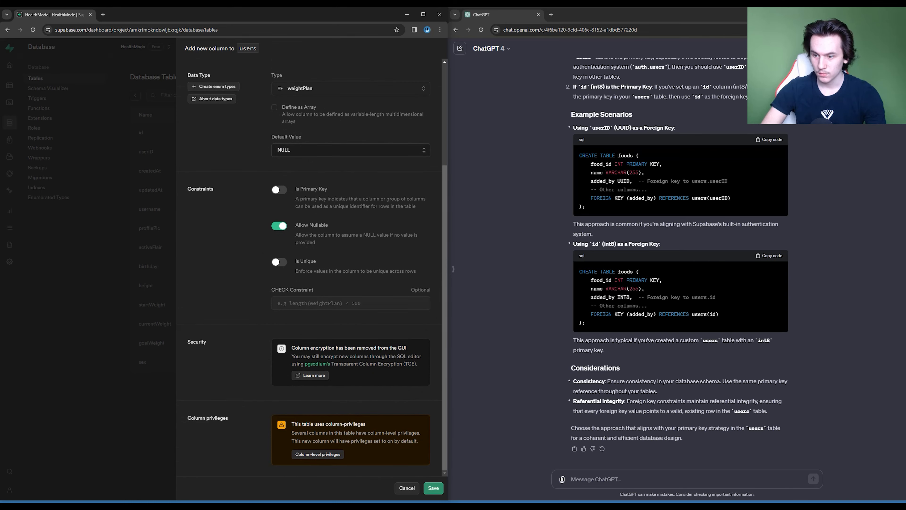
scroll(310, 271, up, 4)
click(433, 487)
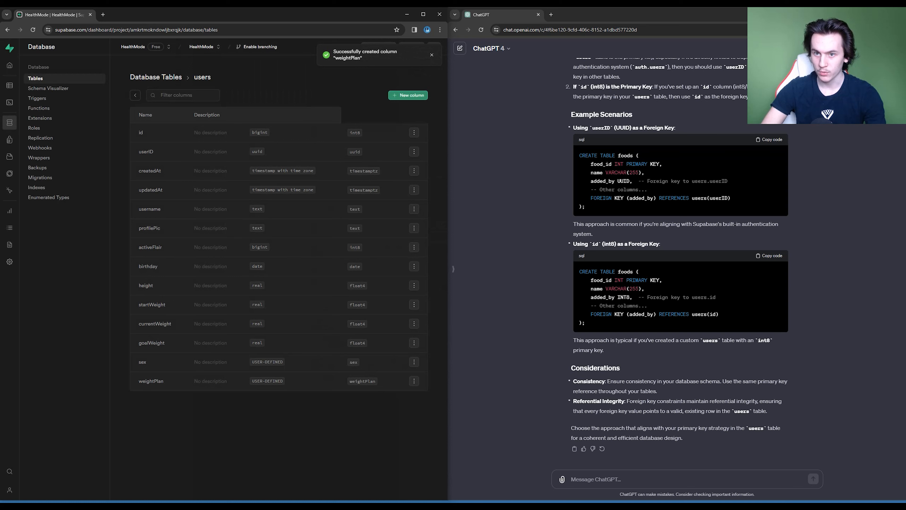
click(135, 95)
click(414, 168)
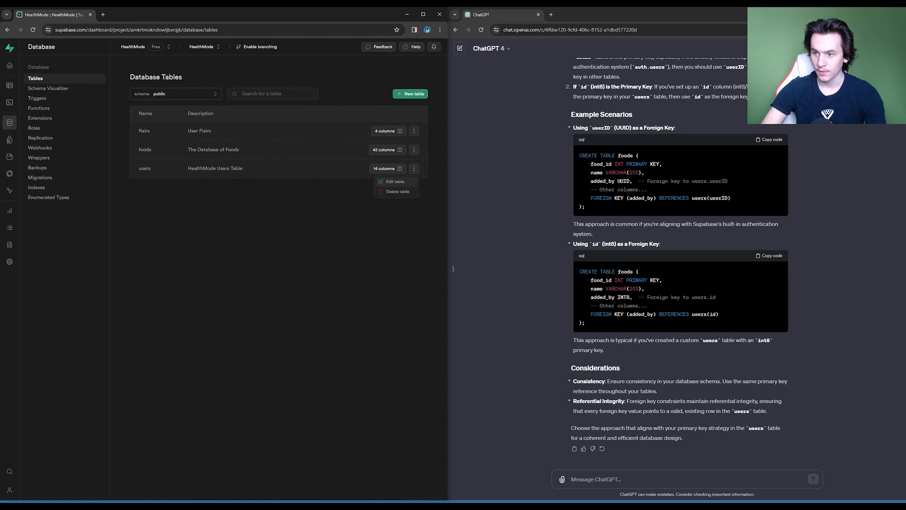
click(395, 181)
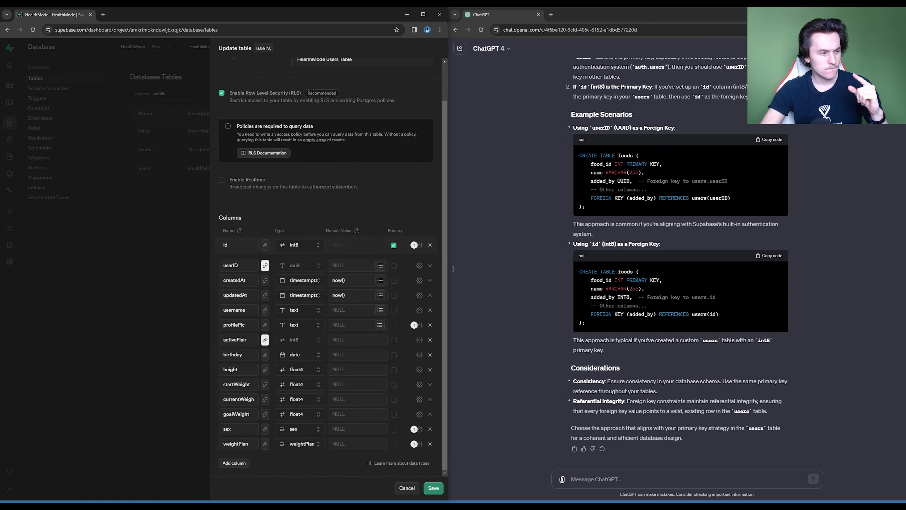
click(234, 462)
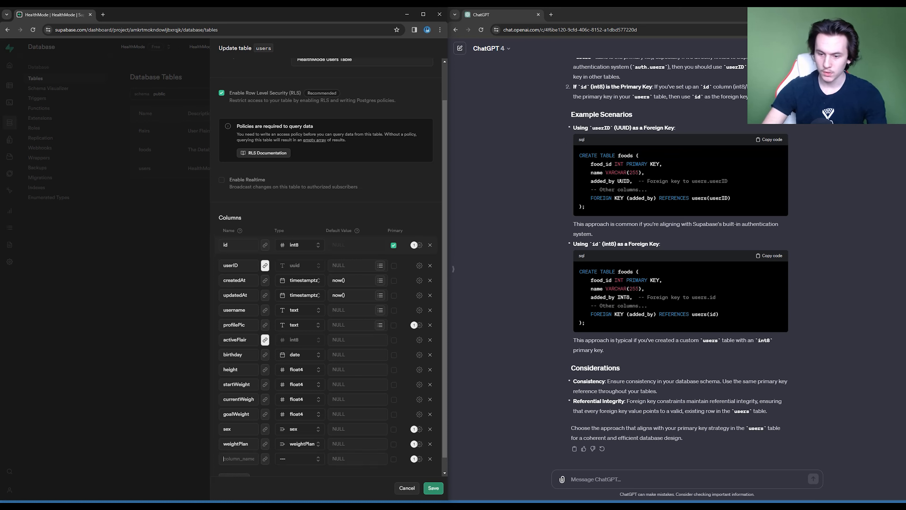
text(acti)
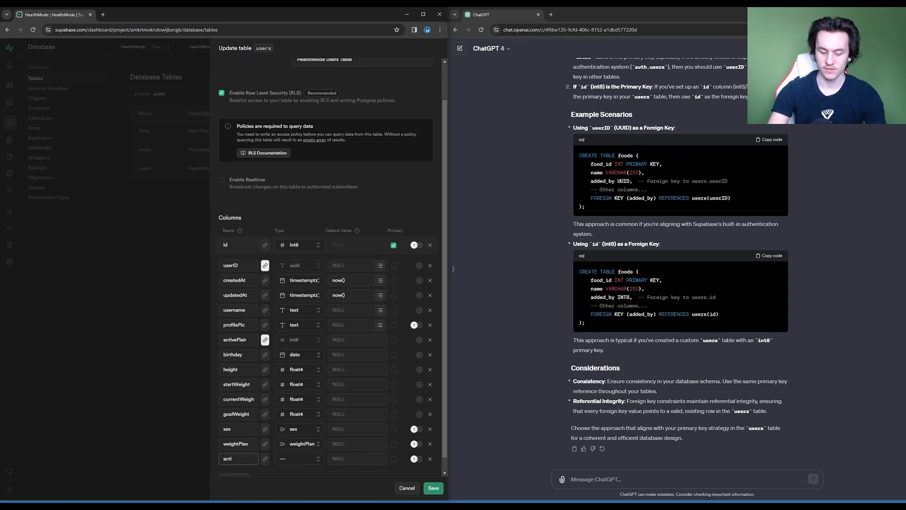
text(vityLevel)
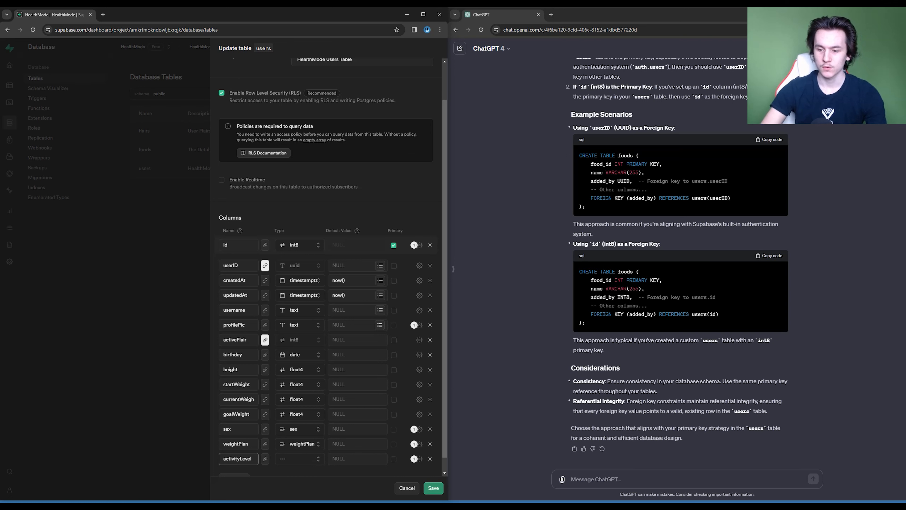
scroll(326, 268, down, 1)
click(407, 488)
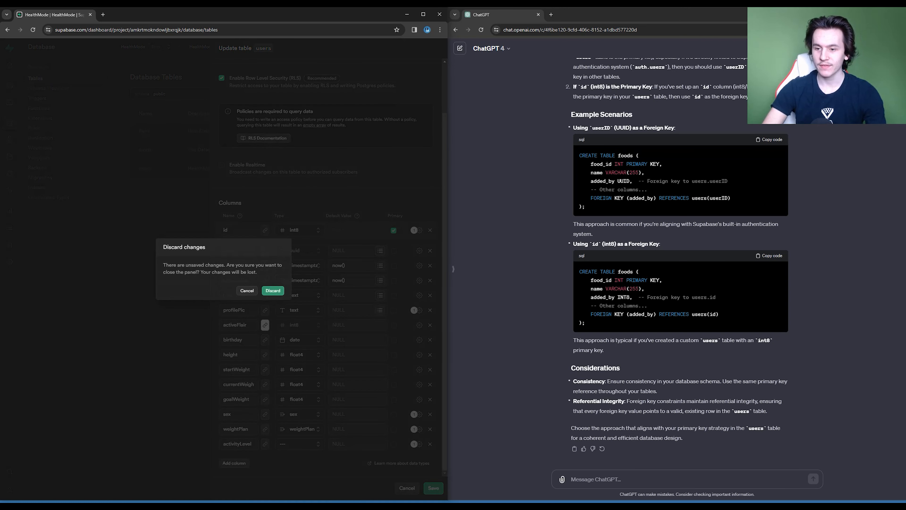
click(273, 290)
- Start a new enumerated type named activity in the public schema and enter Sedentary as its first value
click(49, 197)
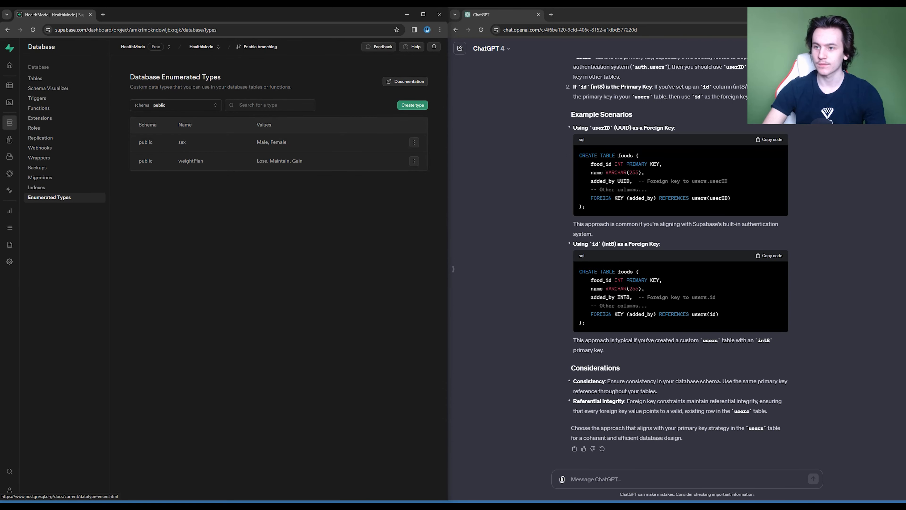
click(412, 105)
text(acti)
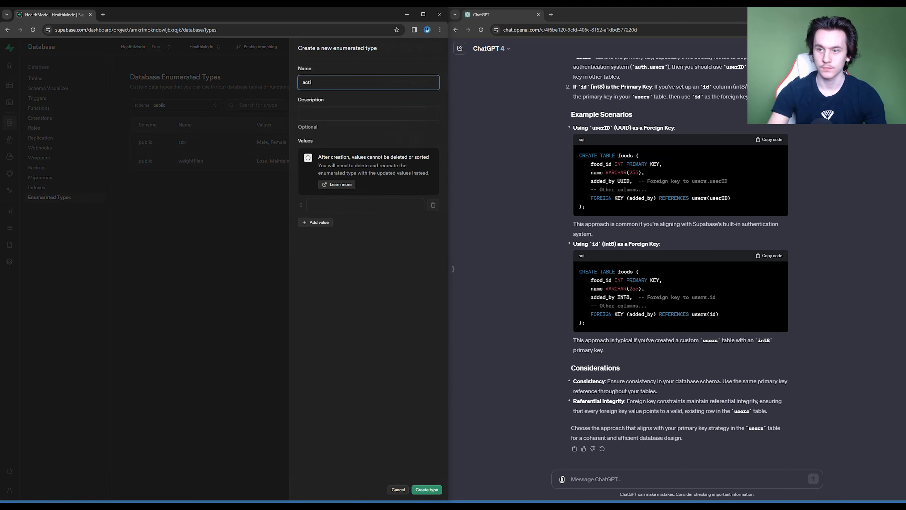
text(vity)
click(349, 211)
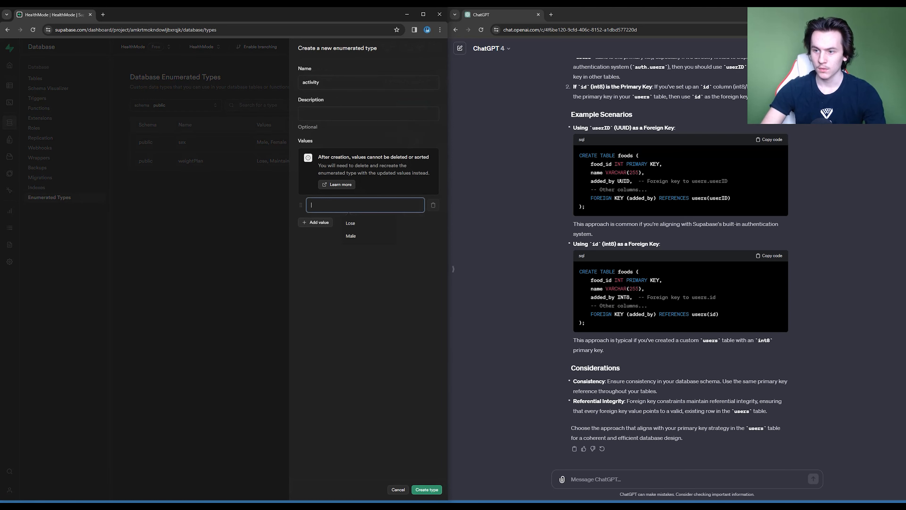
text(Sedentary)
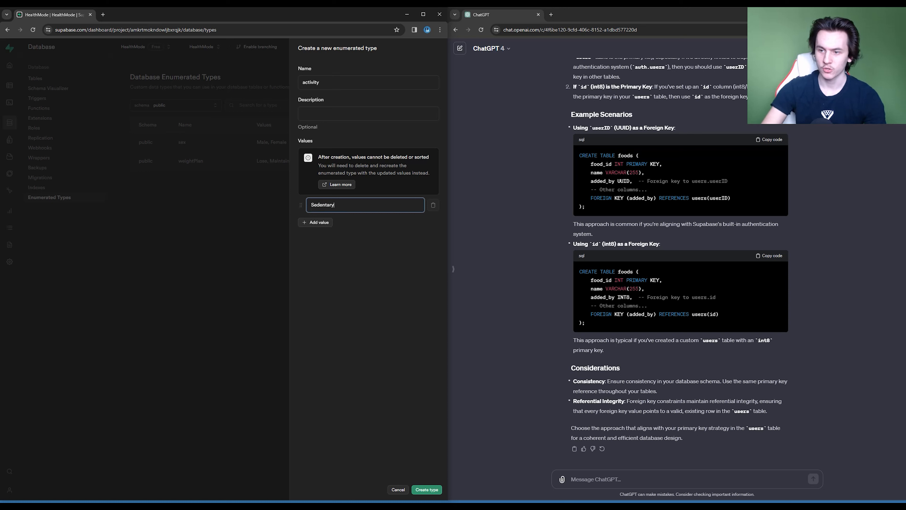
key(Return)
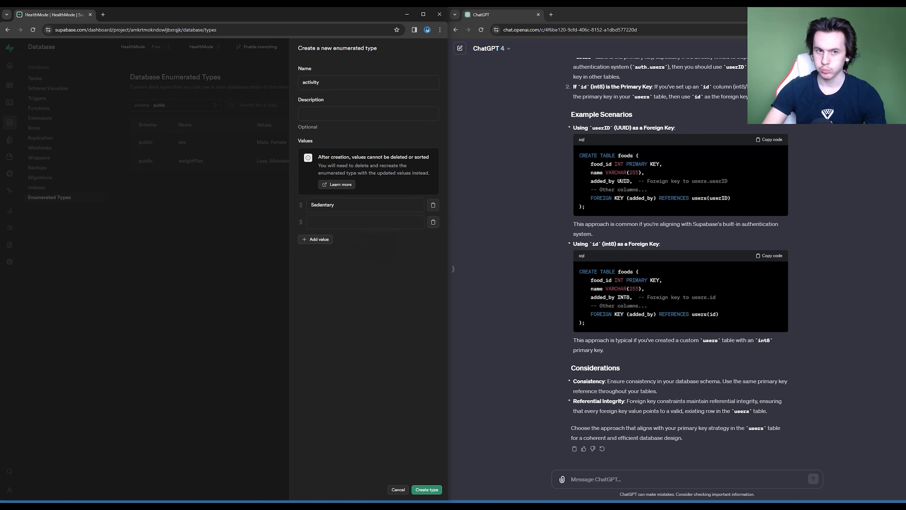
- Add the values Lightly Active and Moderately Active to the activity enumerated type
click(365, 222)
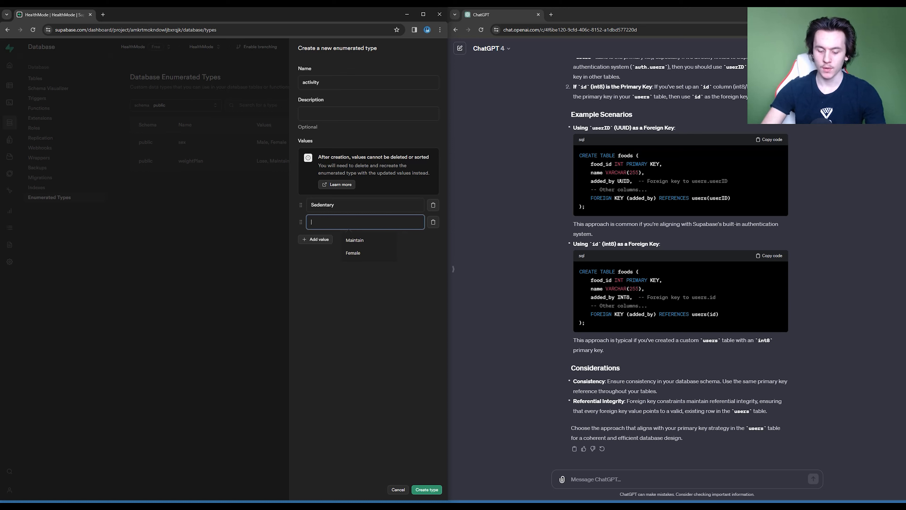
text(Lightly)
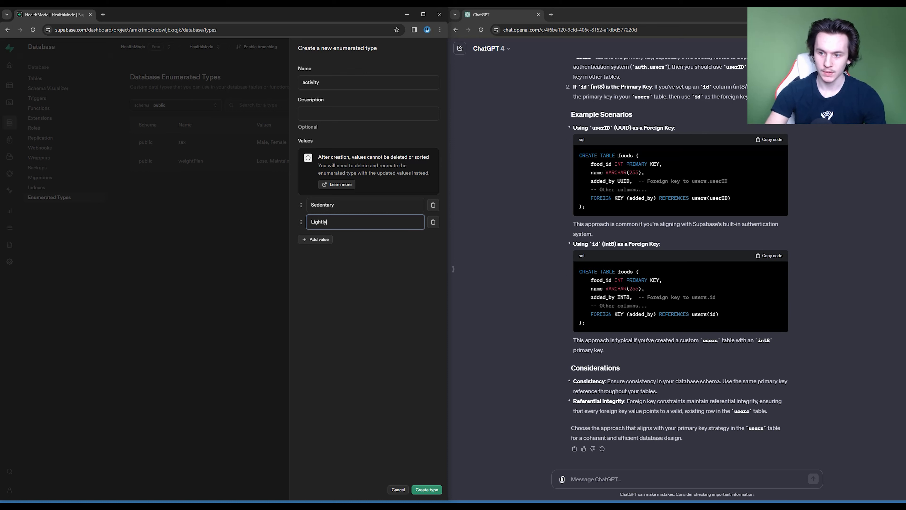
text( Active)
key(Return)
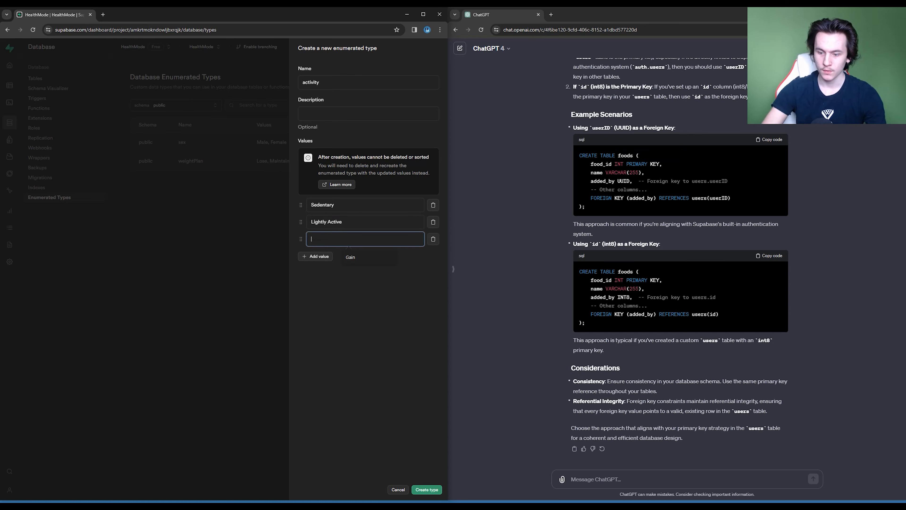
text(Moderate)
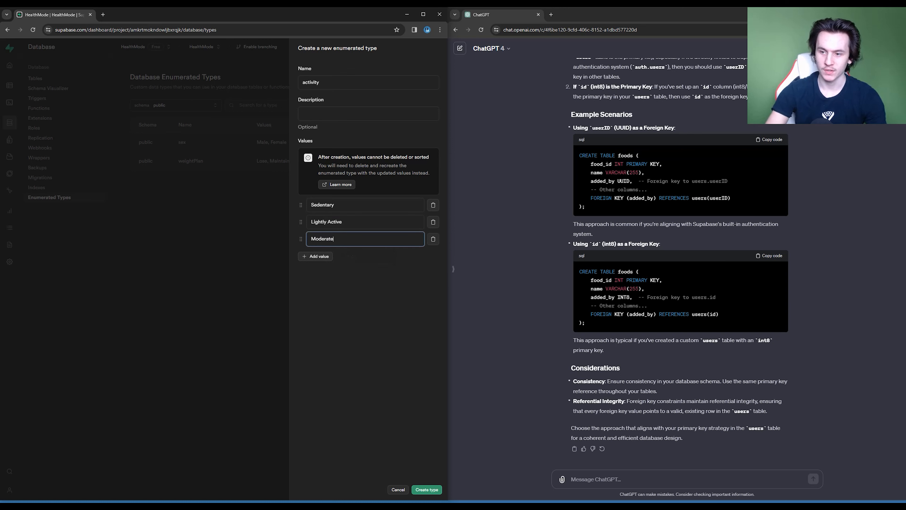
text(ly Active)
key(Return)
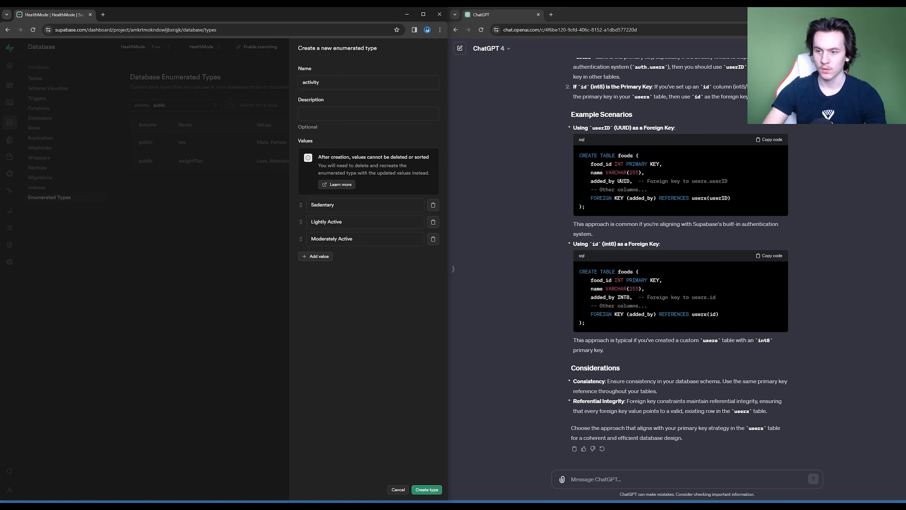
- Add the values Very Active and Insanely Active to the activity type, and create the type
text(Very Active)
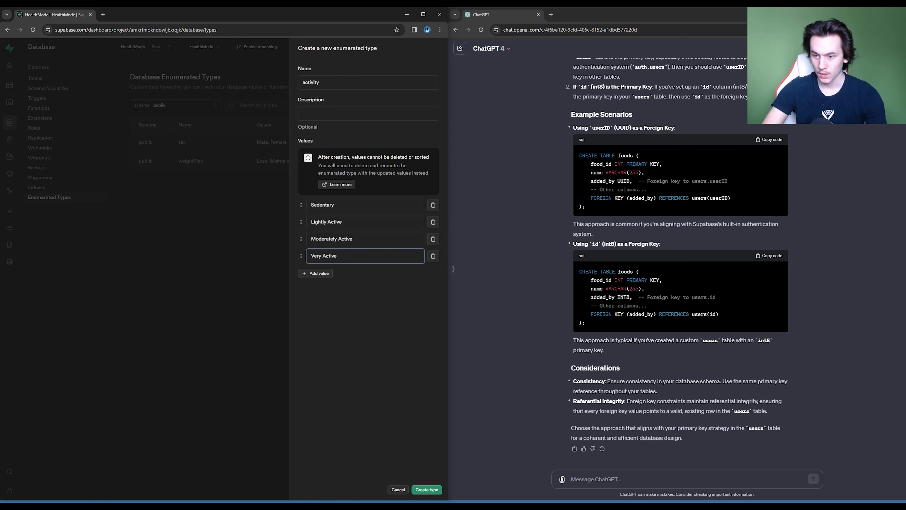
key(Return)
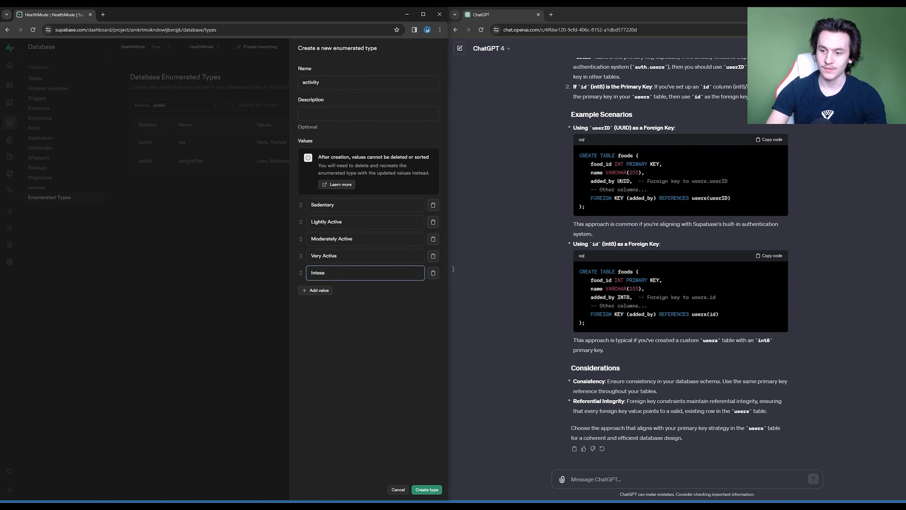
text(Inten)
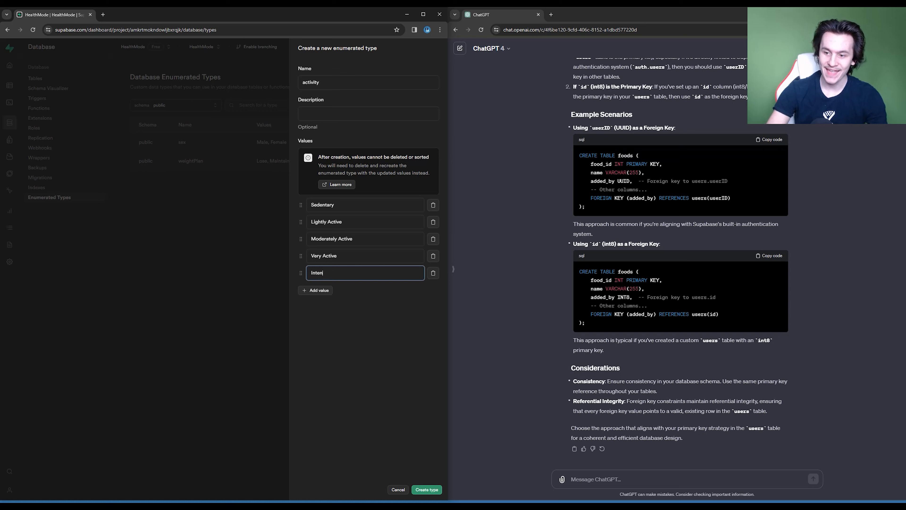
text(sely Active)
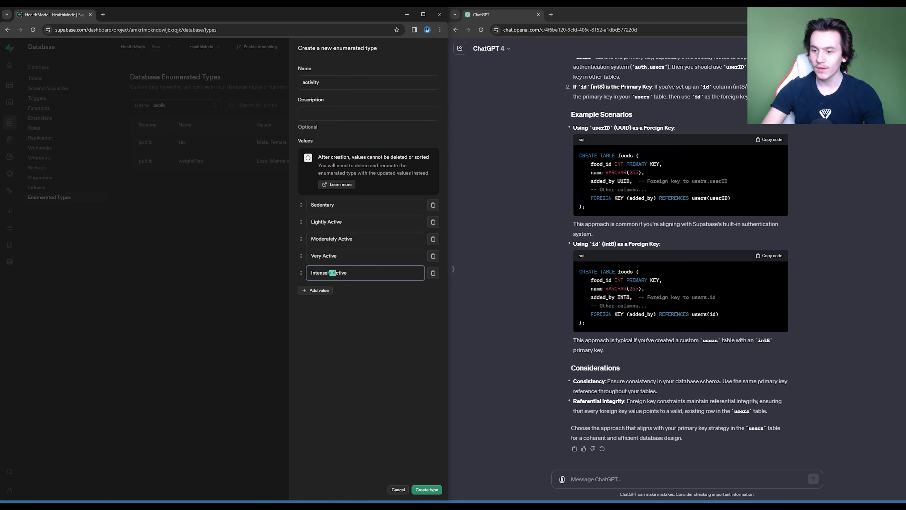
double_click(321, 273)
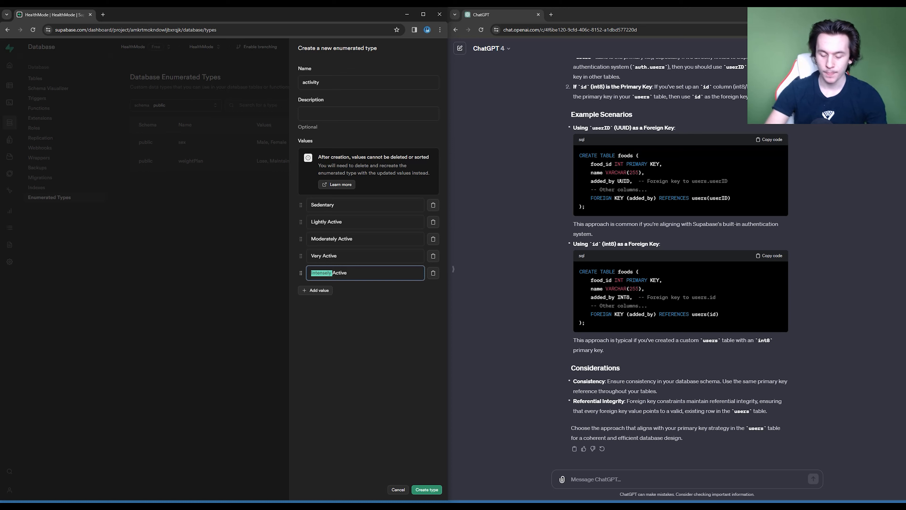
text(Insanely)
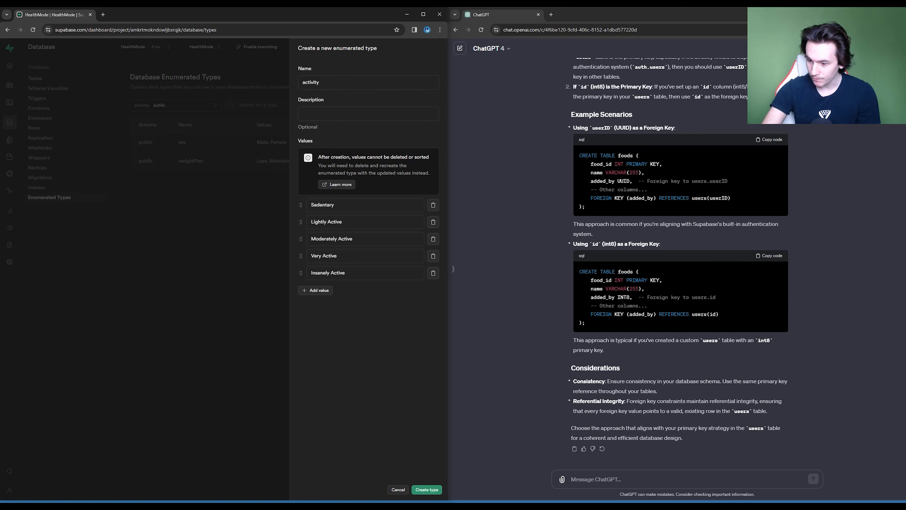
click(427, 489)
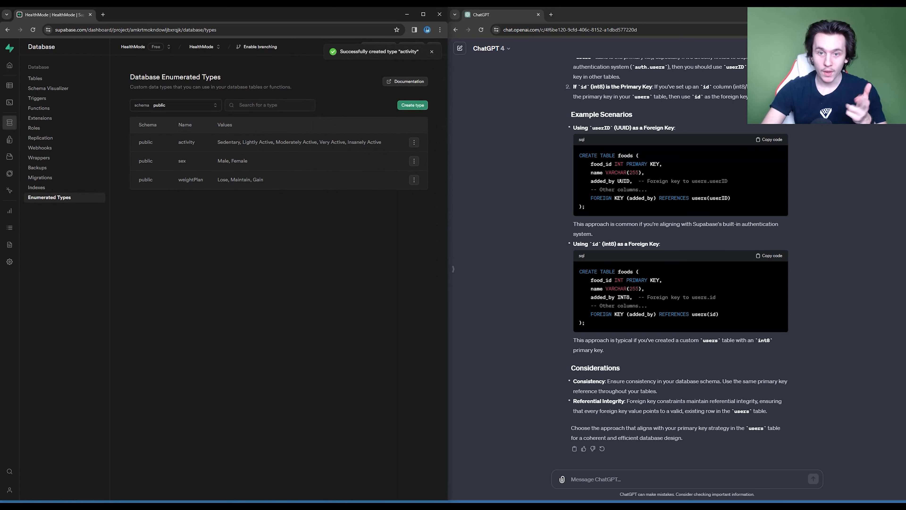
- Open the users table for editing and add a new column named activityLevel
click(35, 78)
click(414, 168)
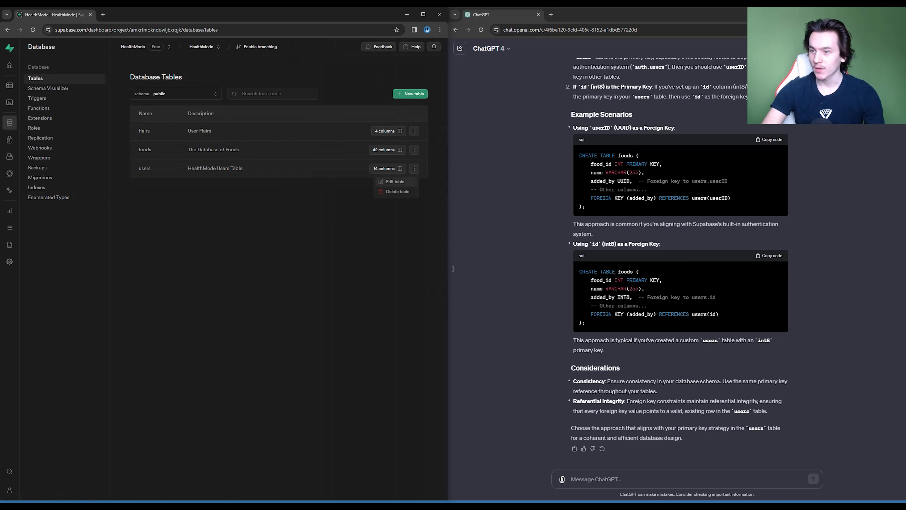
click(395, 182)
scroll(326, 267, down, 3)
click(234, 463)
click(235, 459)
text(a)
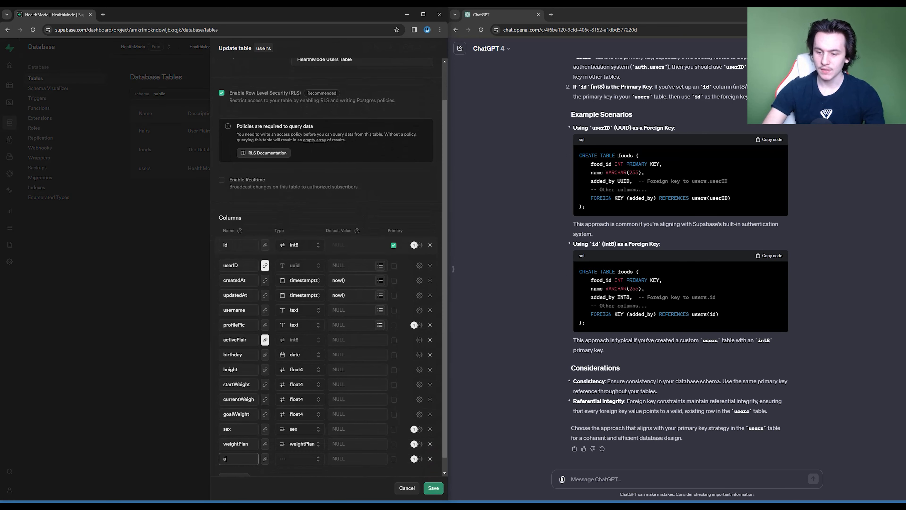
text(ctivityLevel)
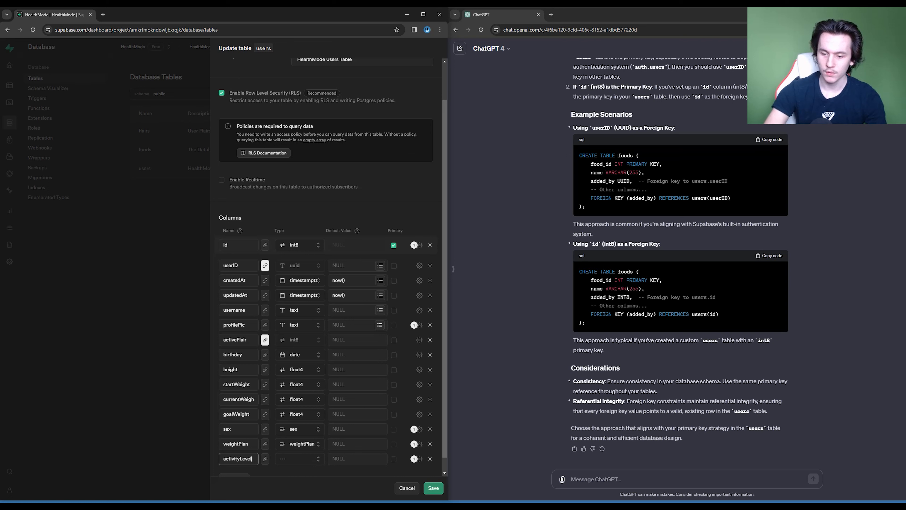
- Set the activityLevel column's data type to the activity enumerated type and save the users table
click(299, 458)
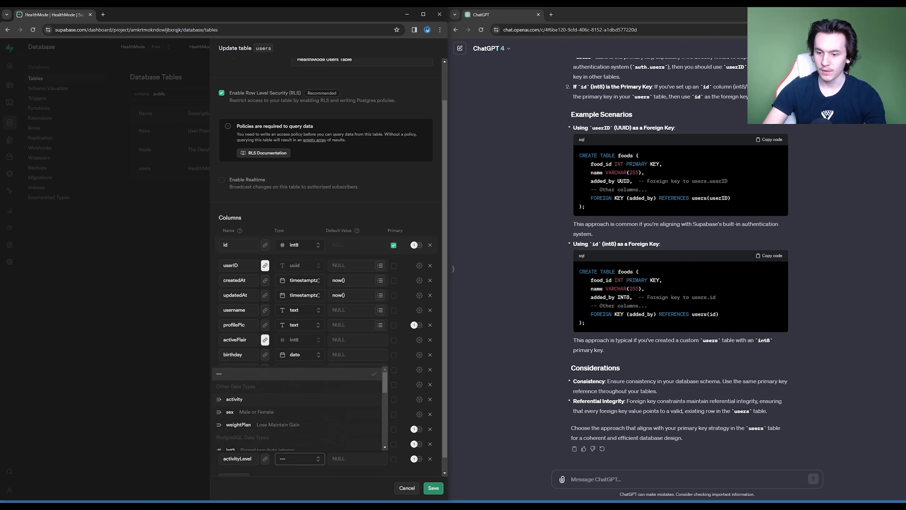
click(234, 398)
scroll(300, 393, down, 1)
click(299, 443)
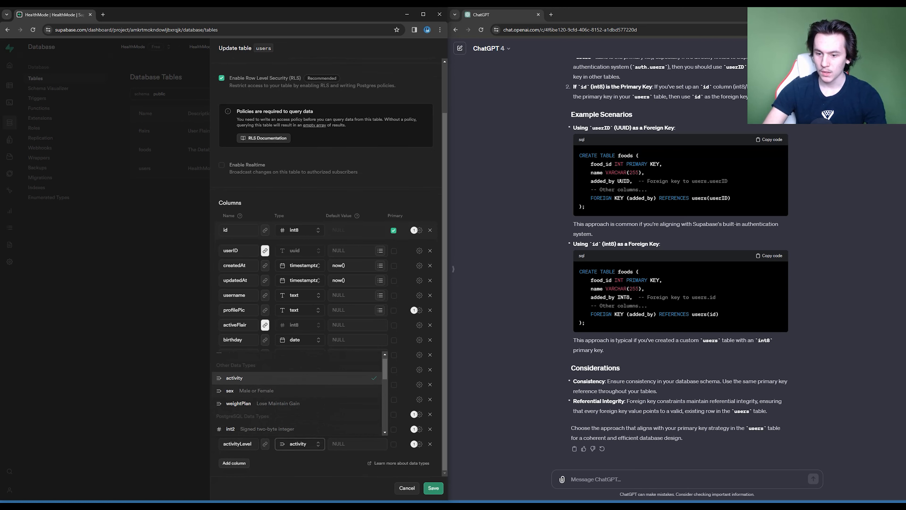
click(234, 378)
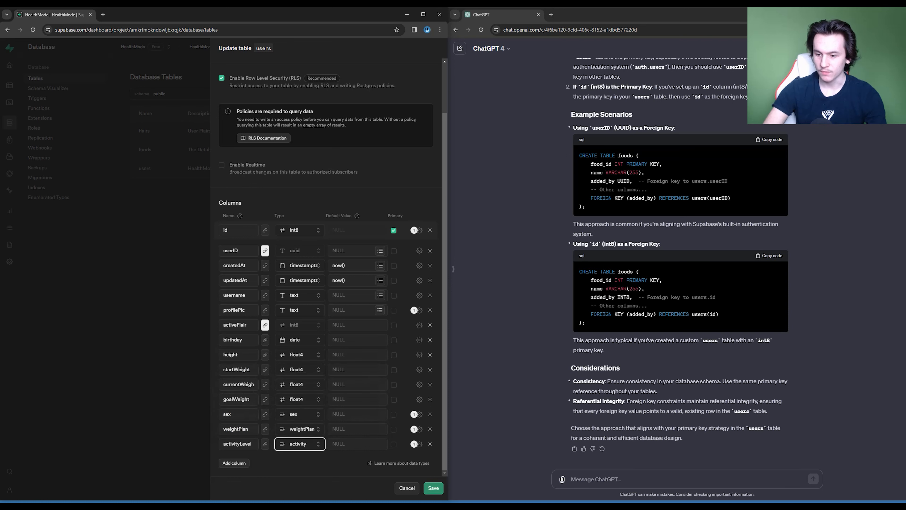
click(302, 463)
click(433, 488)
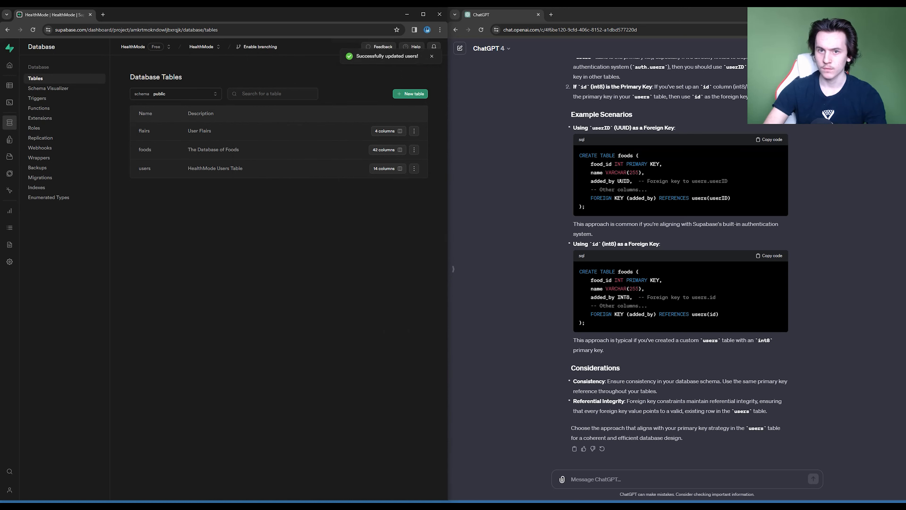
- Open the users table's column list and review its column names and data types
click(387, 168)
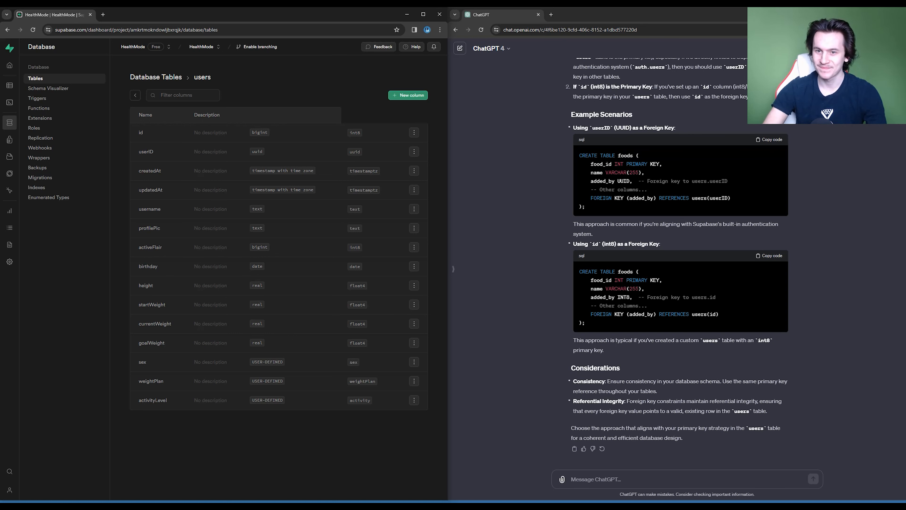
click(135, 95)
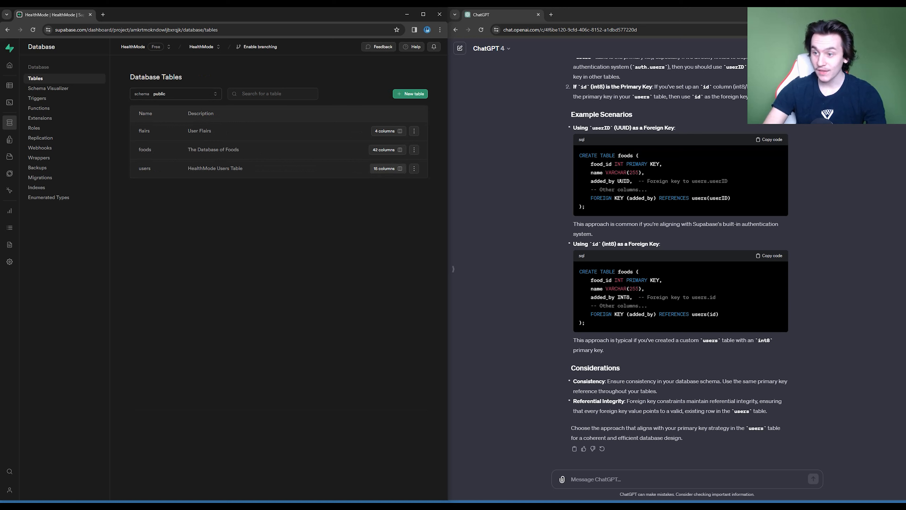
click(387, 169)
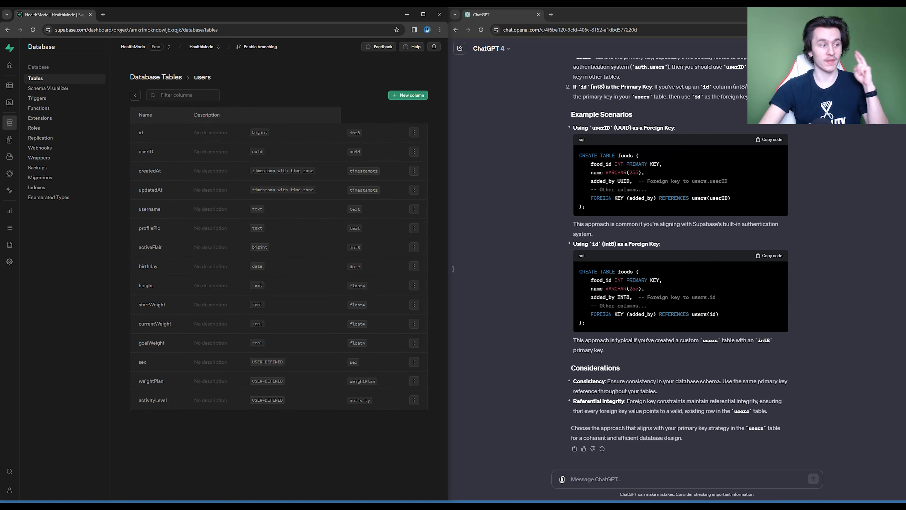